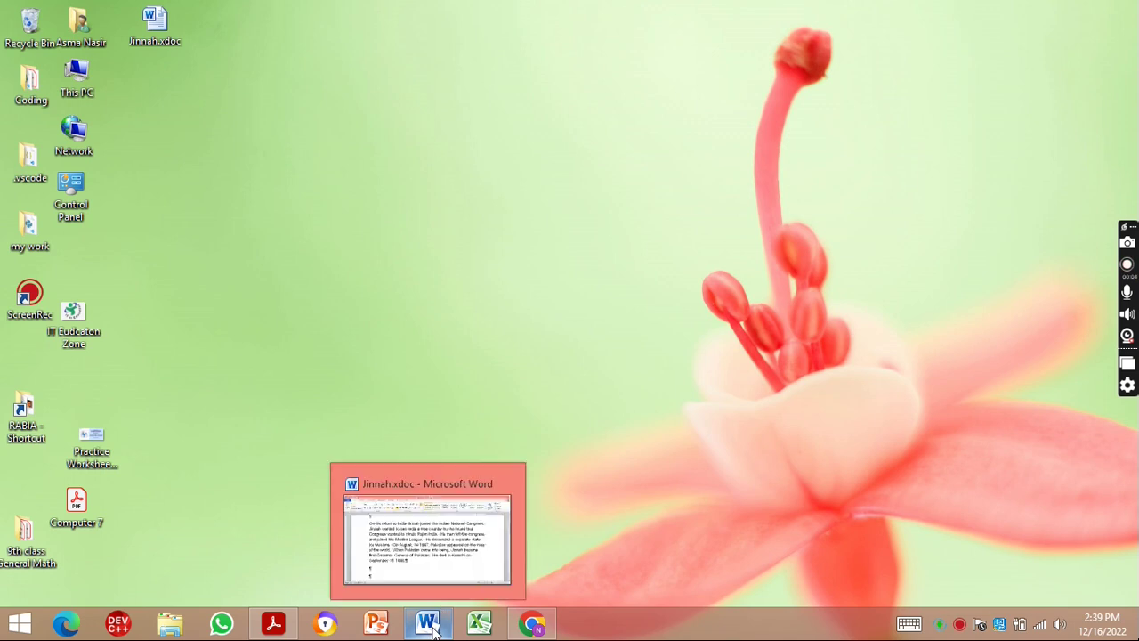
Bring Computer 7.pdf forward in Acrobat Reader at section 3.2.5 Insert Current Date and Time.
left_click(273, 626)
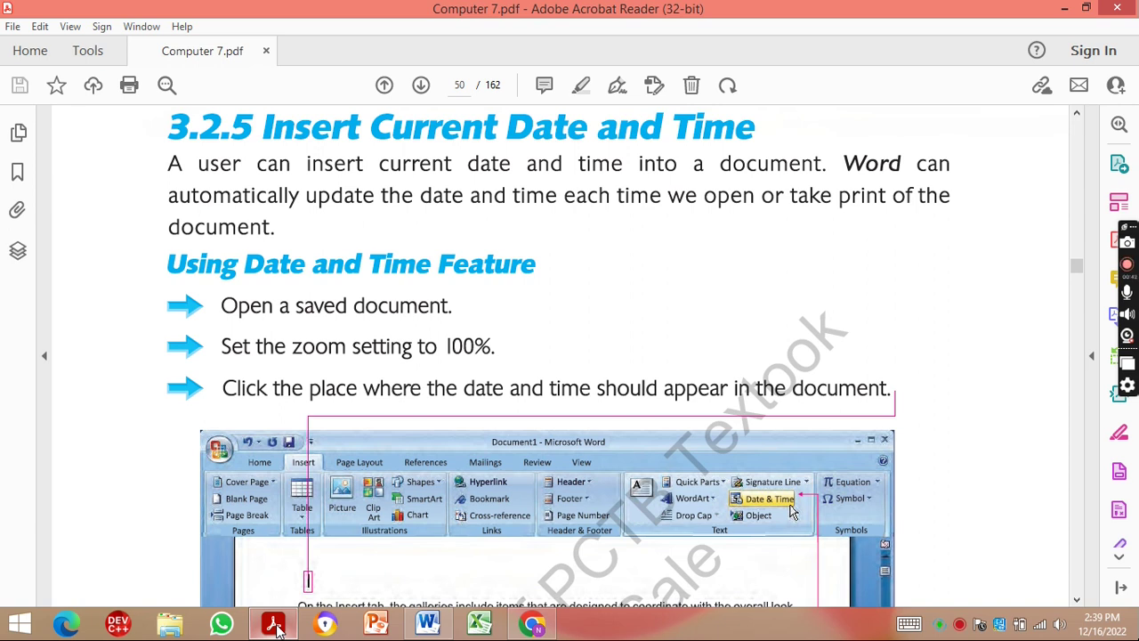
Read the textbook's date and time steps through the format list, then switch to Jinnah.xdoc in Word.
scroll(275, 628, "down", 3)
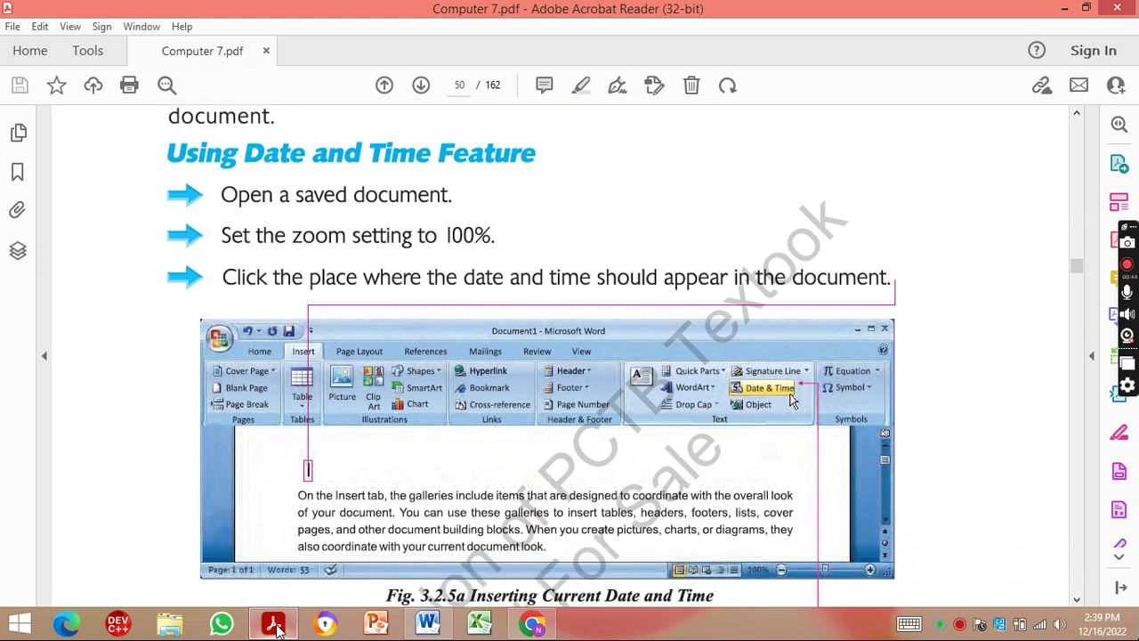
scroll(276, 628, "down", 1)
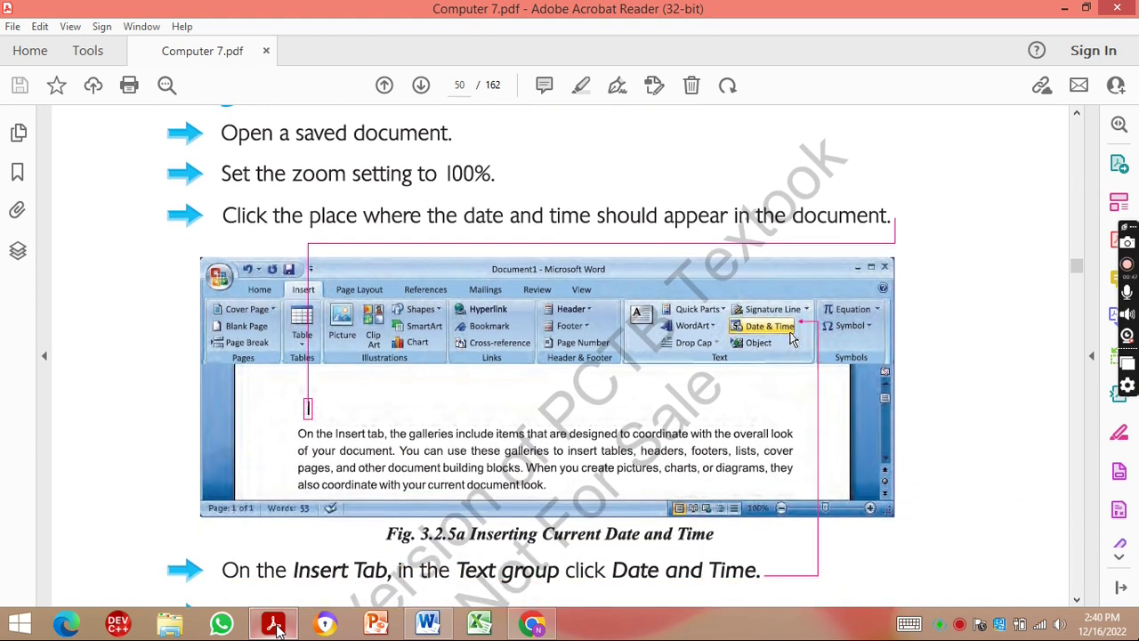
scroll(276, 629, "down", 2)
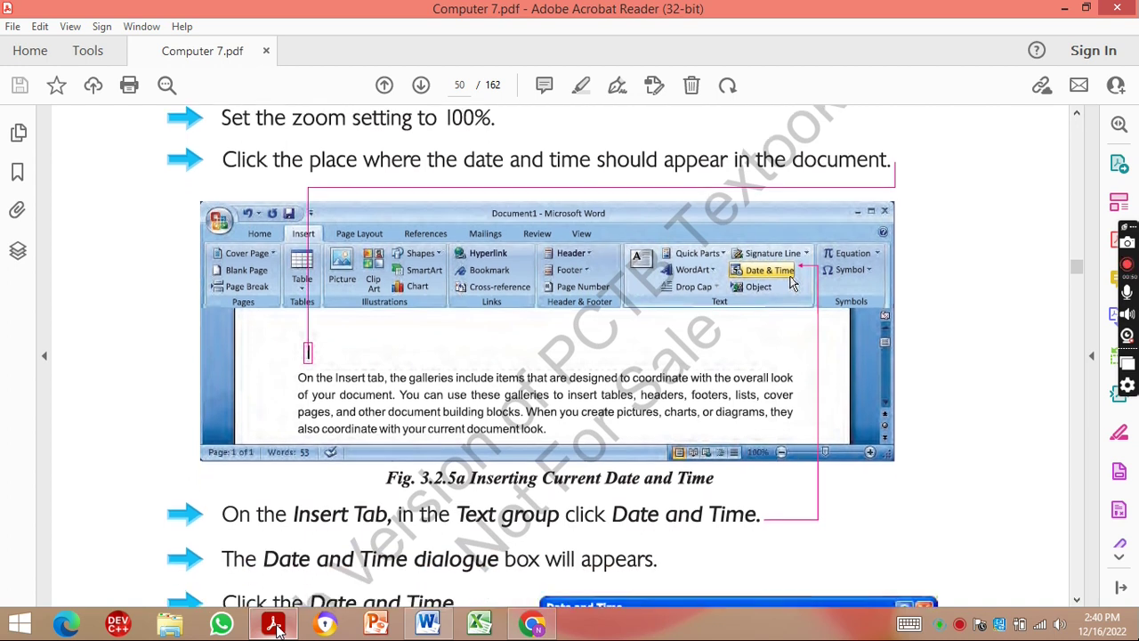
scroll(276, 629, "down", 1)
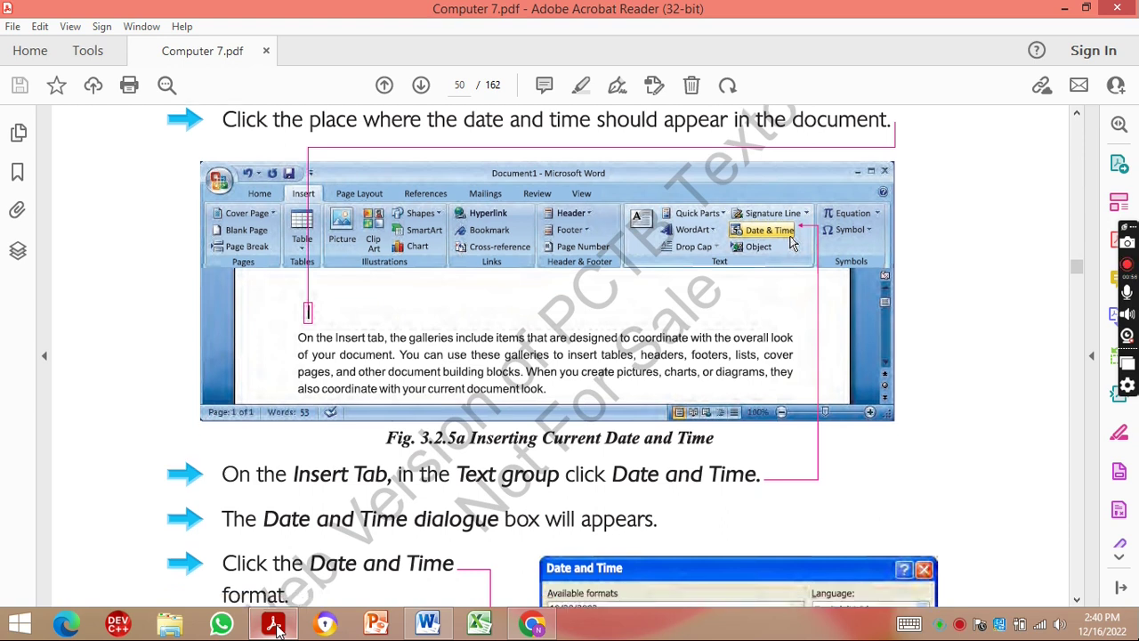
scroll(275, 628, "down", 2)
scroll(276, 628, "down", 2)
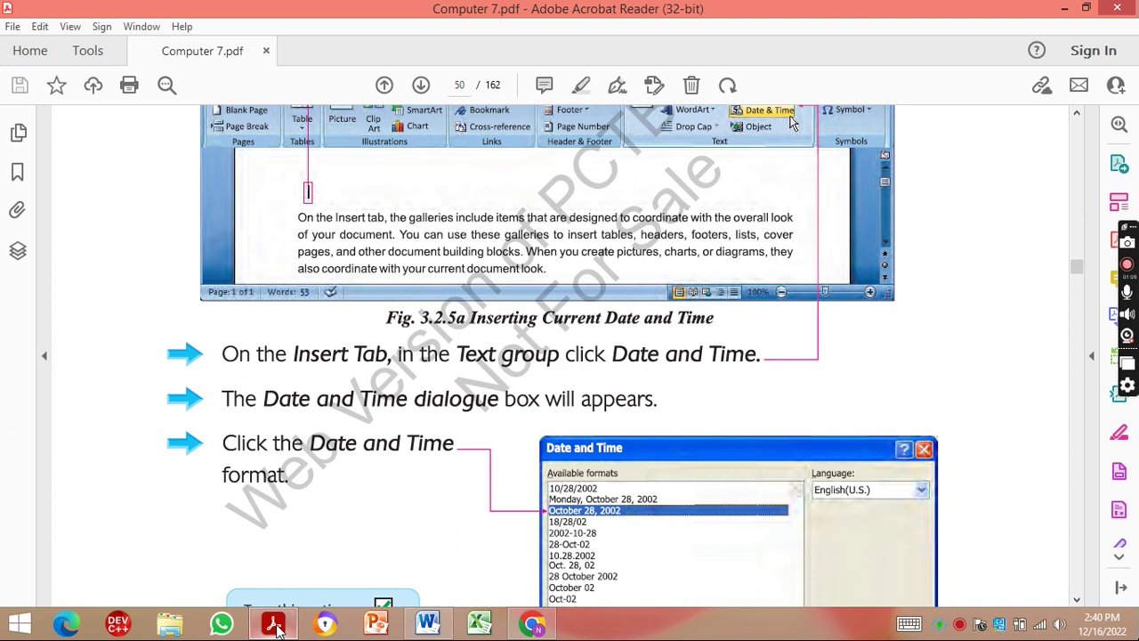
key("Down")
key("Down")
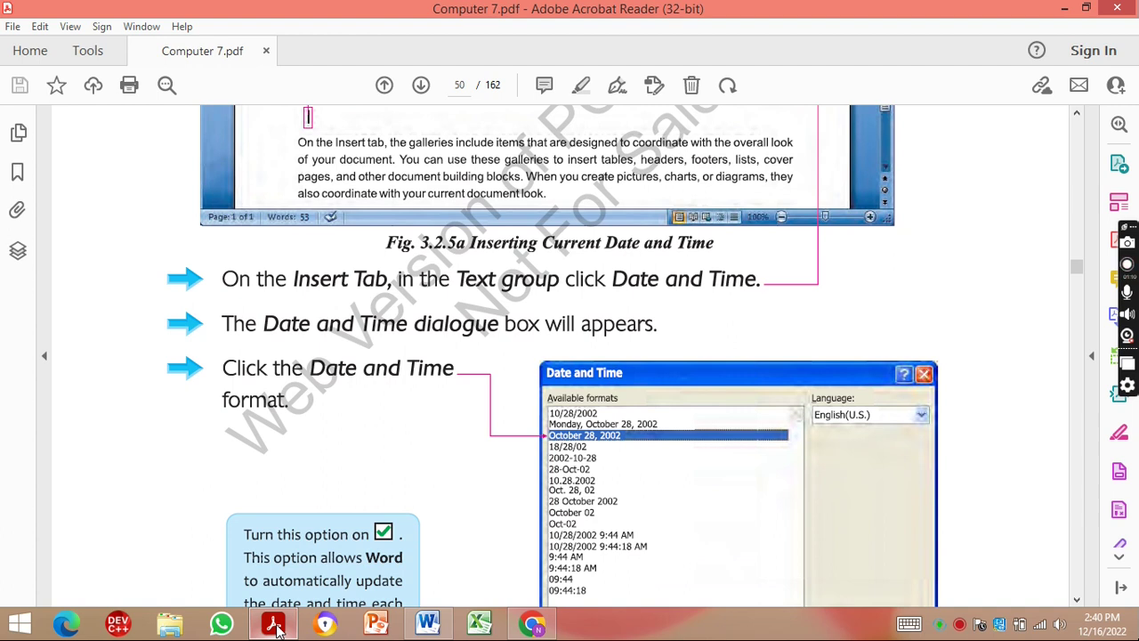
left_click(430, 625)
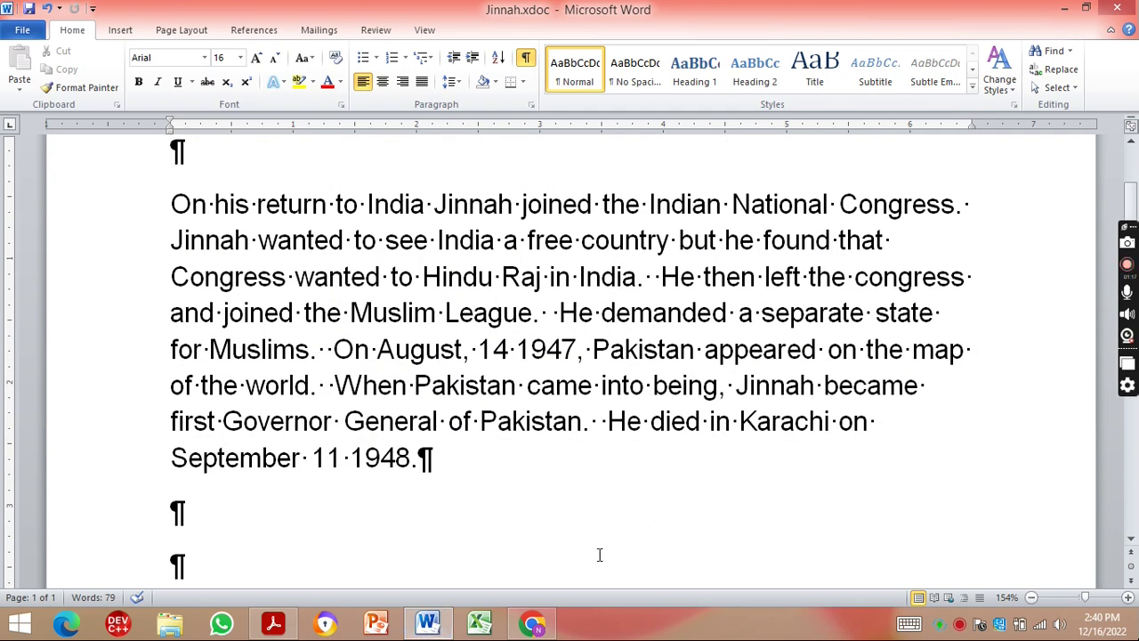
Insert today's date in the 'Friday, December 16, 2022' format above the first paragraph.
left_click(120, 30)
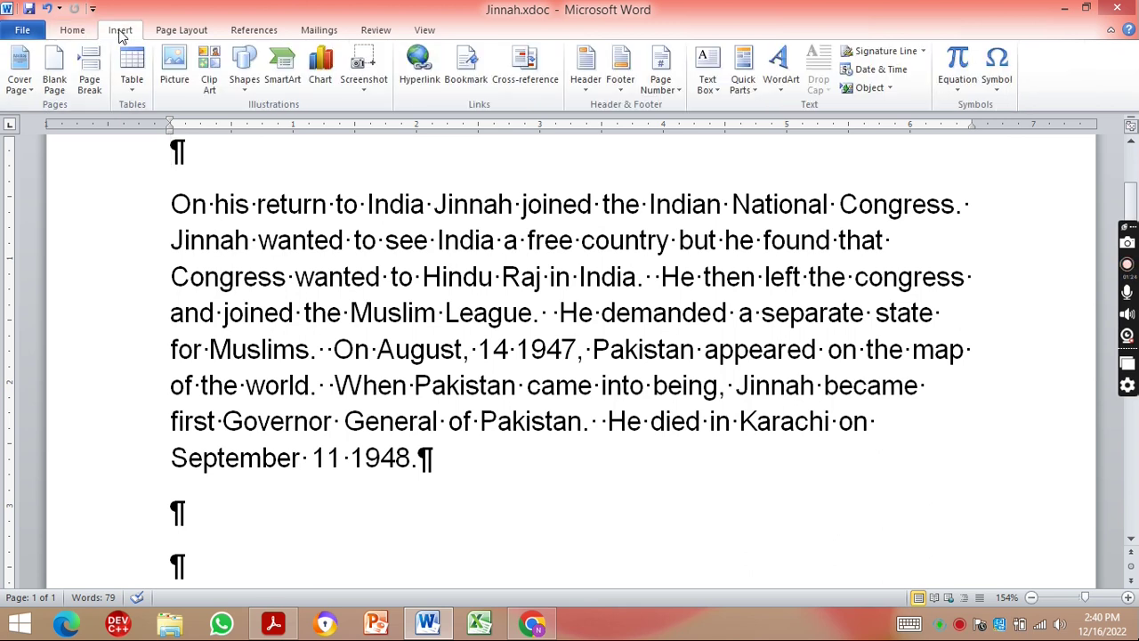
left_click(877, 73)
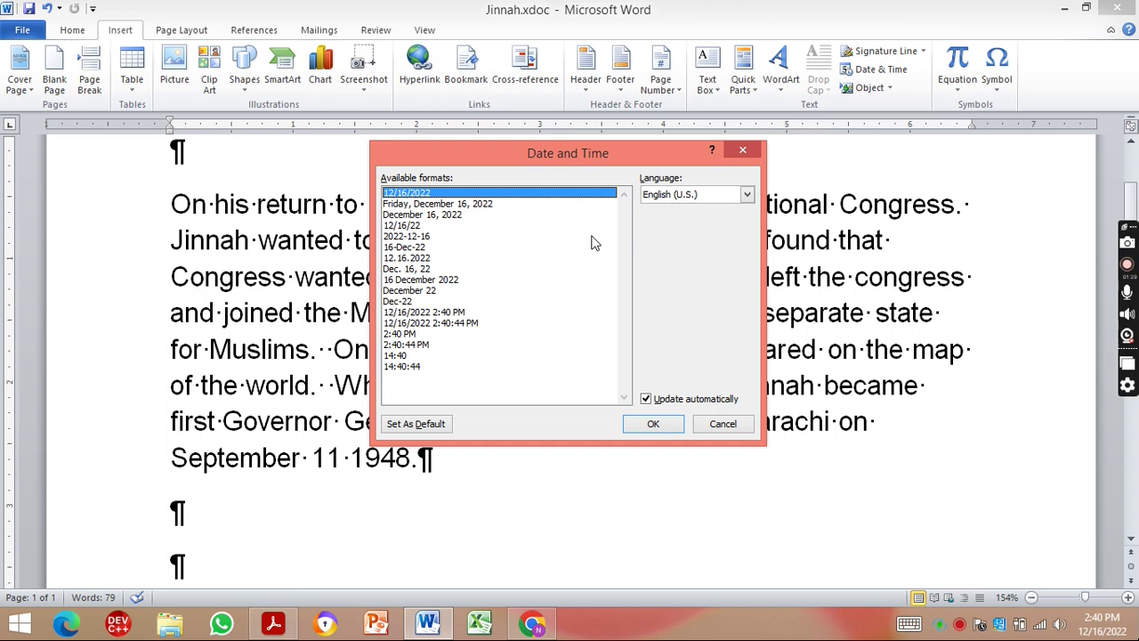
left_click(481, 206)
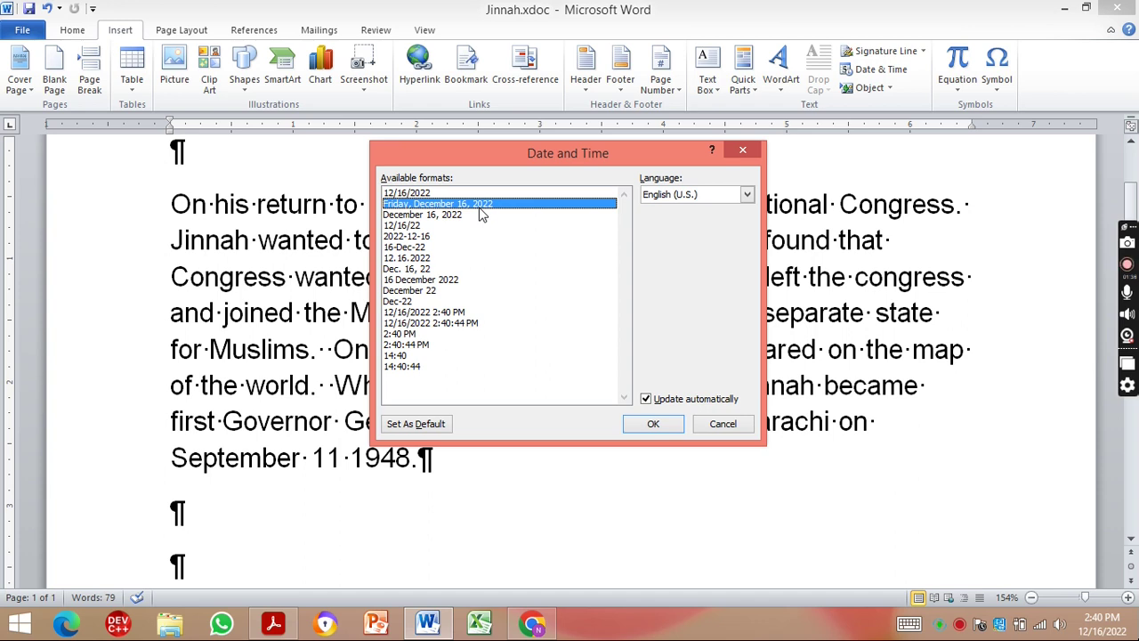
left_click(654, 424)
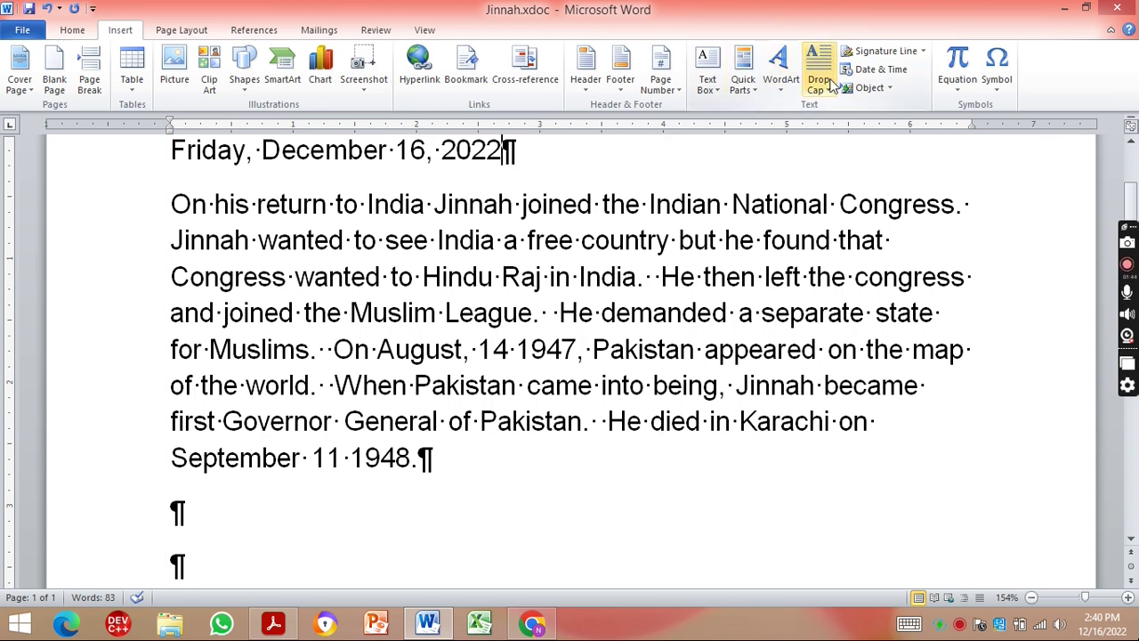
Insert the date again in the 'December 16, 2022' format.
left_click(880, 70)
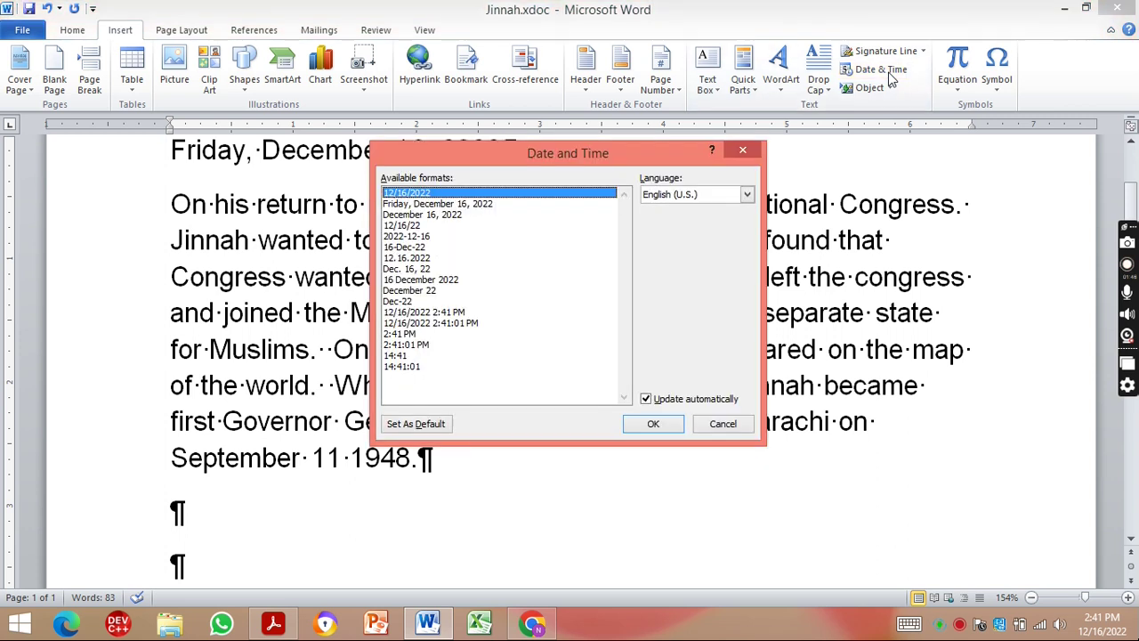
left_click(444, 226)
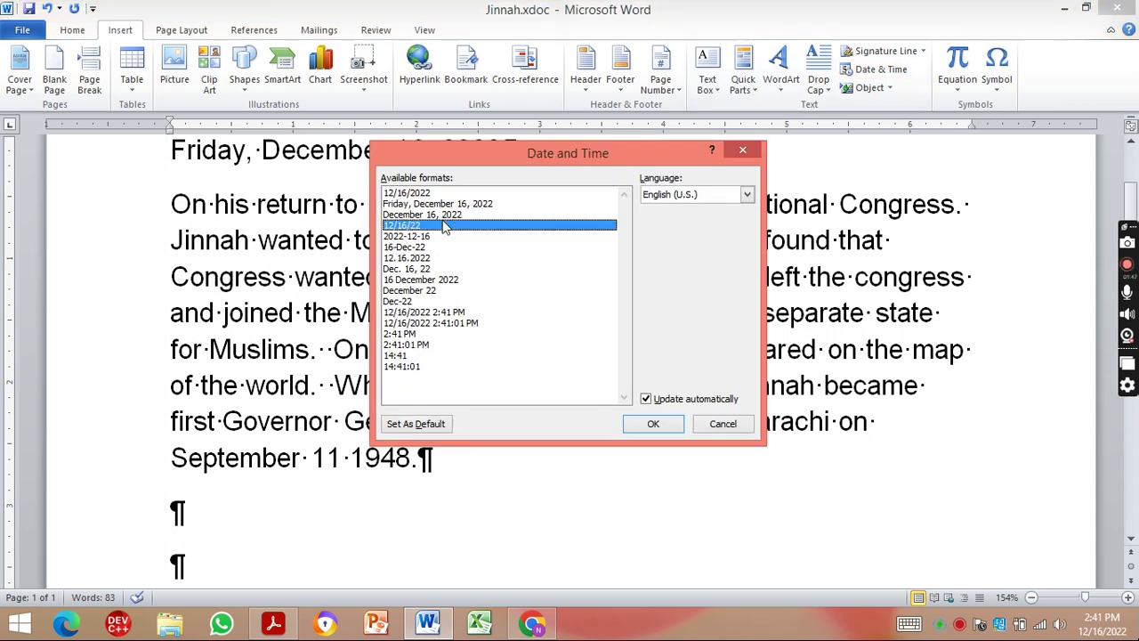
left_click(444, 218)
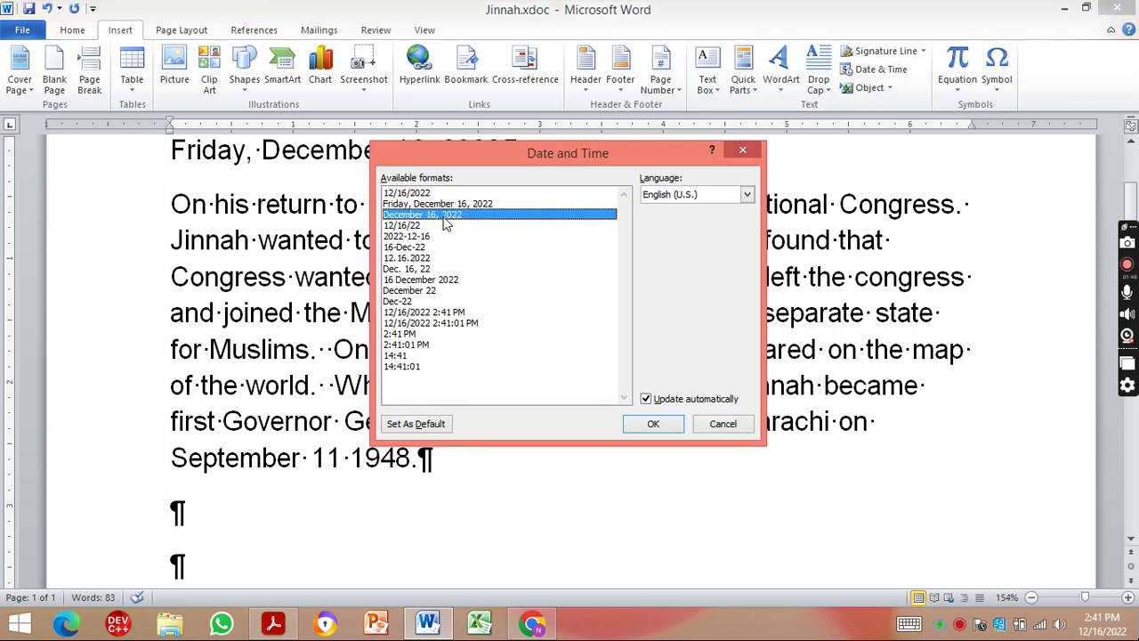
left_click(666, 427)
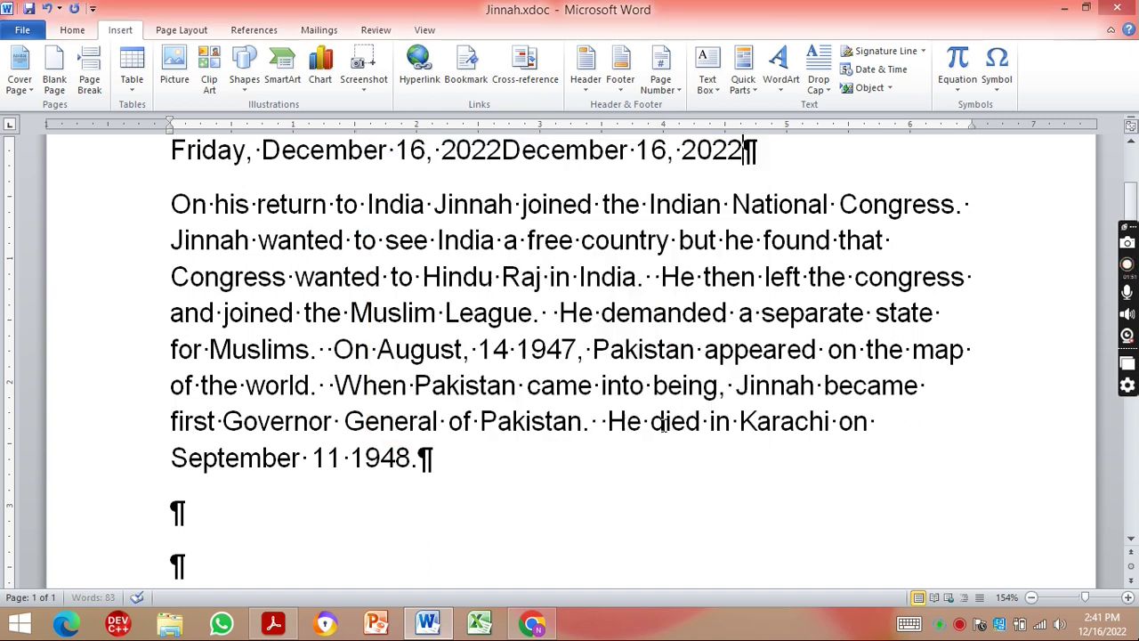
Delete the 'Friday, December 16, 2022' date so only 'December 16, 2022' remains.
left_click(492, 156)
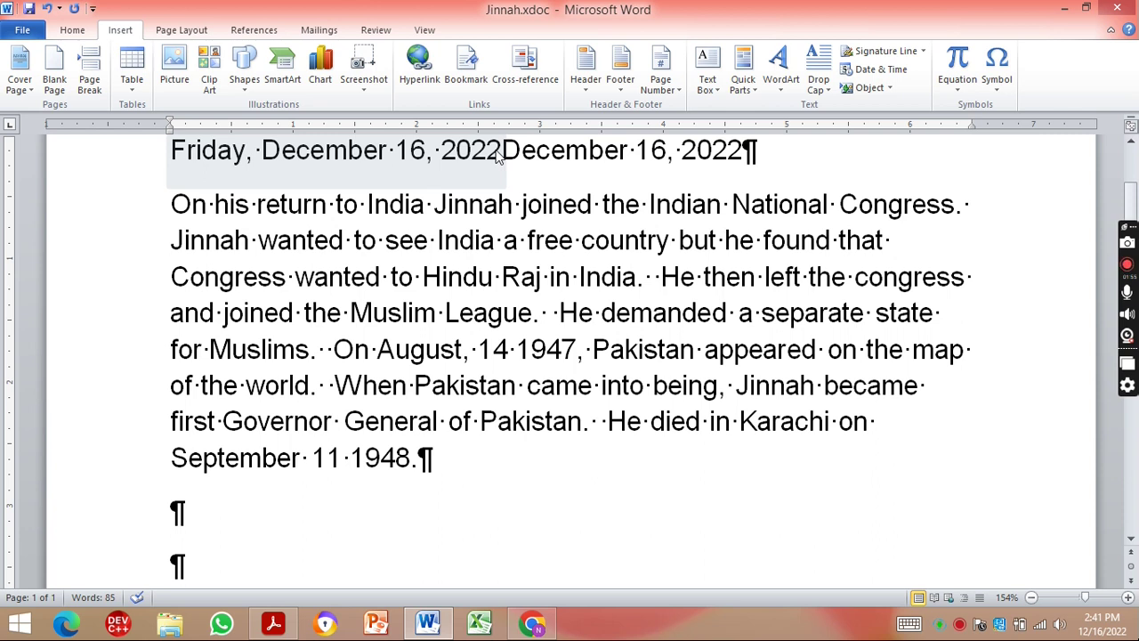
right_click(498, 156)
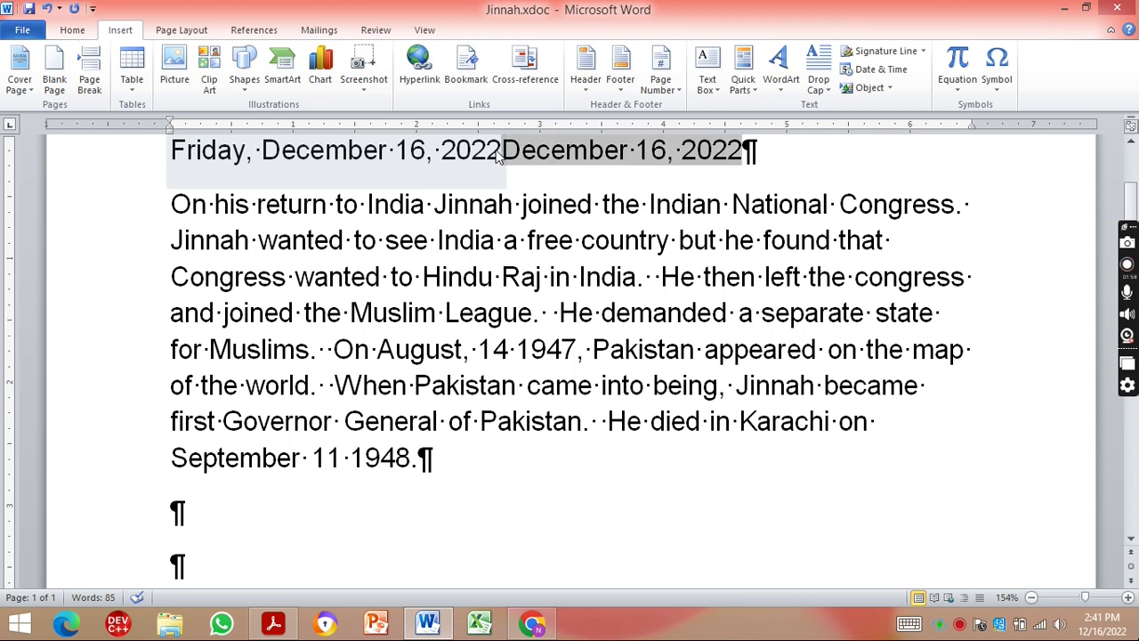
left_click(386, 155)
right_click(386, 155)
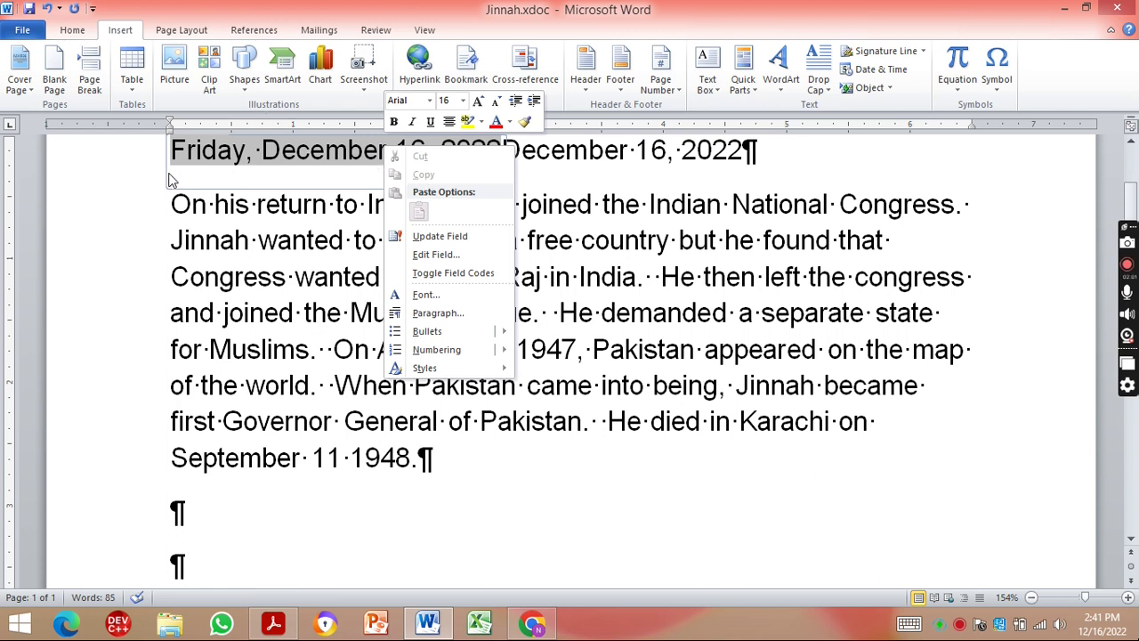
key("Escape")
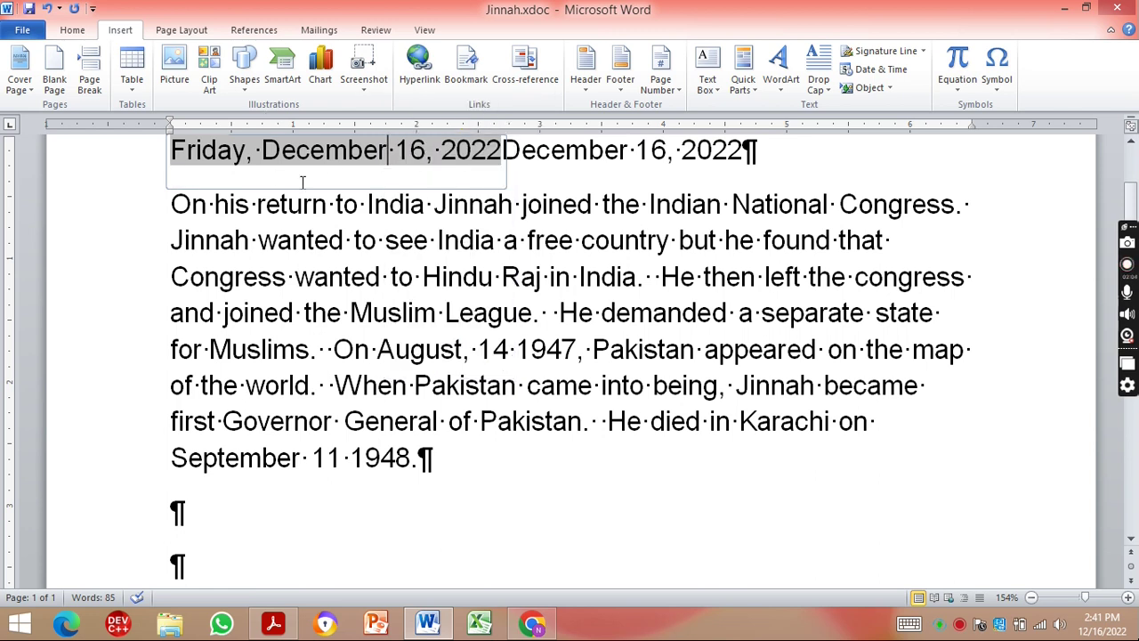
key("BackSpace")
key("BackSpace")
key("BackSpace")
key("BackSpace")
key("BackSpace")
key("BackSpace")
key("BackSpace")
key("BackSpace")
key("BackSpace")
key("BackSpace")
key("BackSpace")
key("BackSpace")
key("BackSpace")
key("BackSpace")
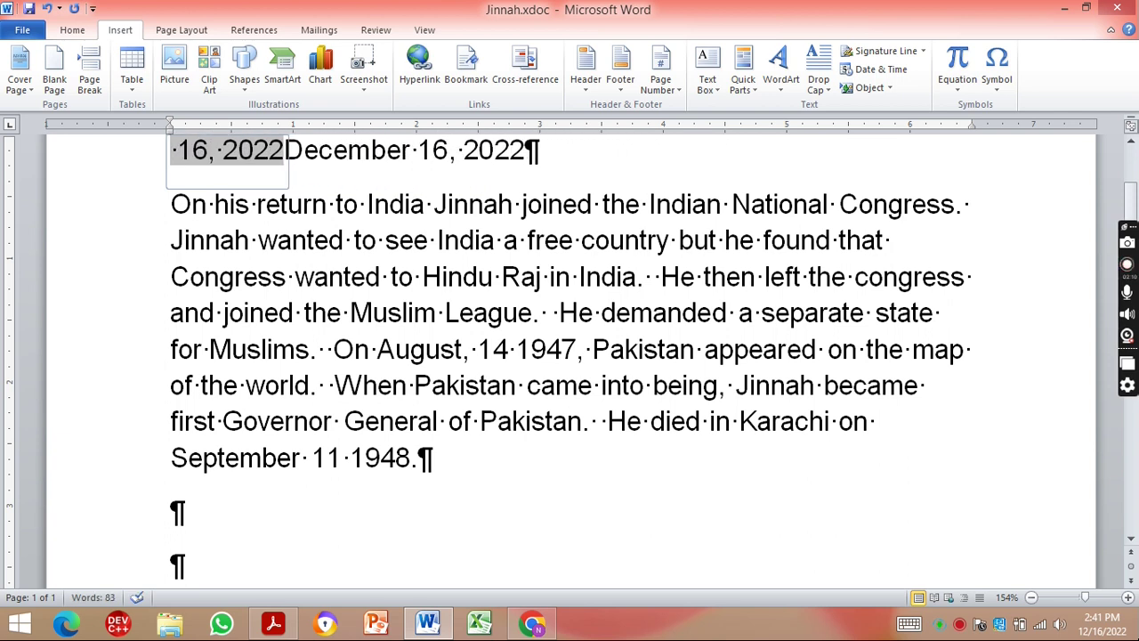
key("BackSpace")
key("BackSpace")
key("BackSpace")
key("BackSpace")
key("BackSpace")
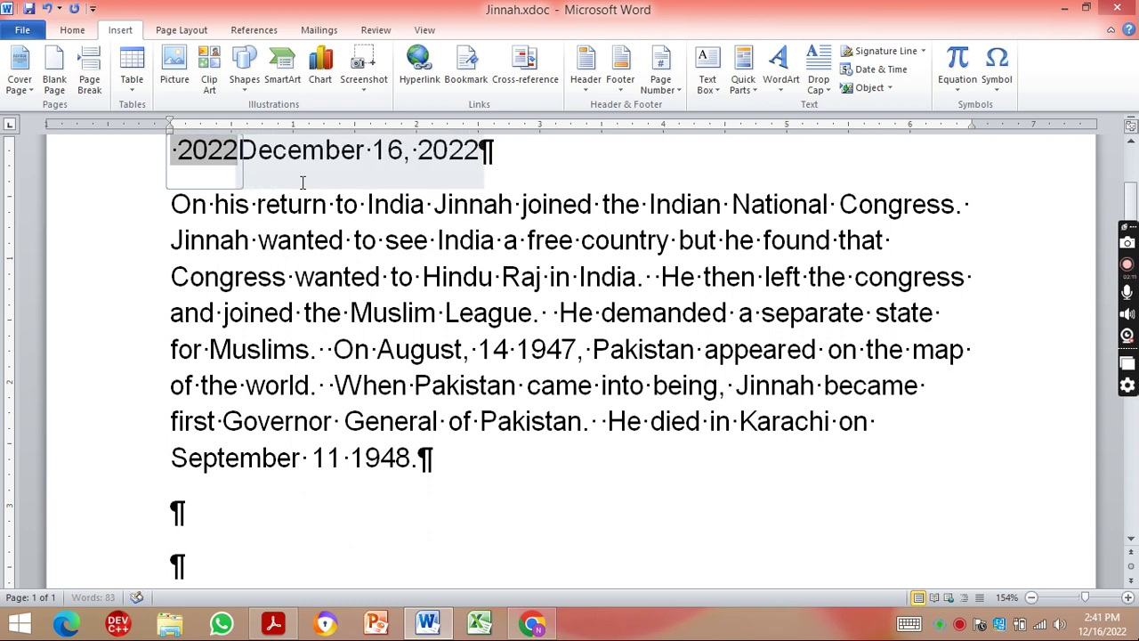
key("BackSpace")
key("BackSpace")
key("BackSpace")
key("BackSpace")
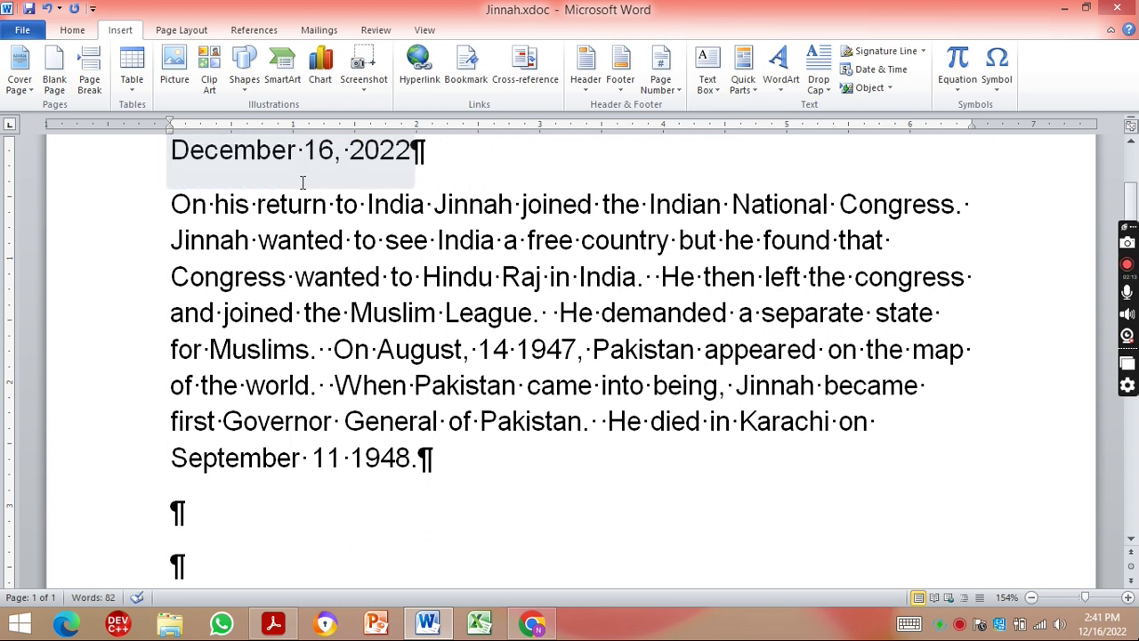
key("End")
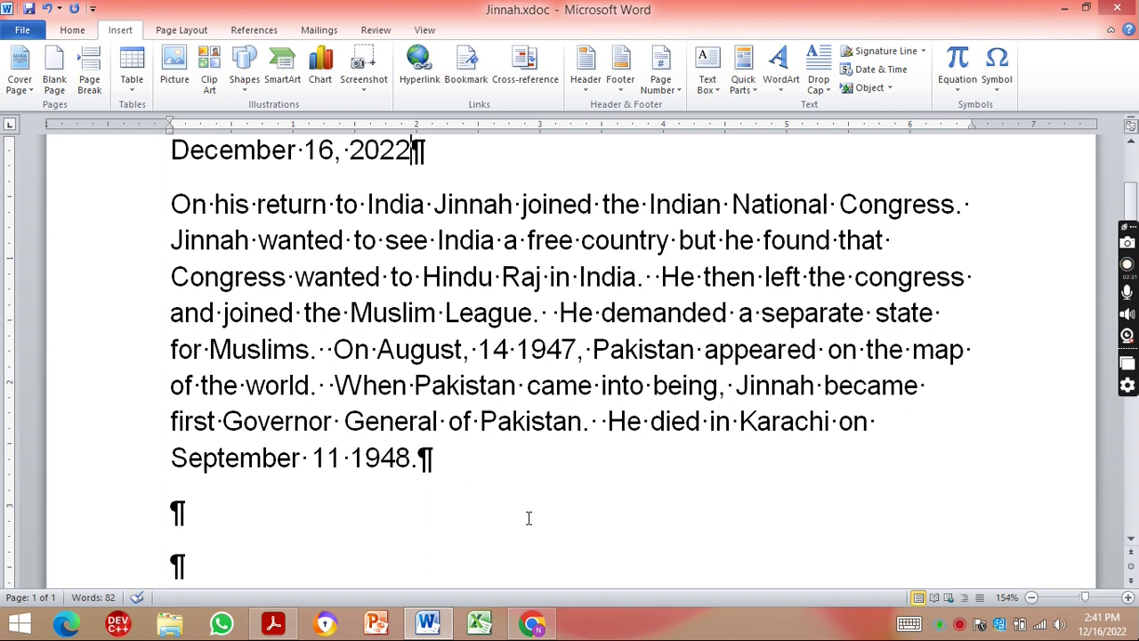
In the textbook PDF, scroll past Fig. 3.2.5c to the 3.2.6 Count Words in a Document heading.
left_click(274, 625)
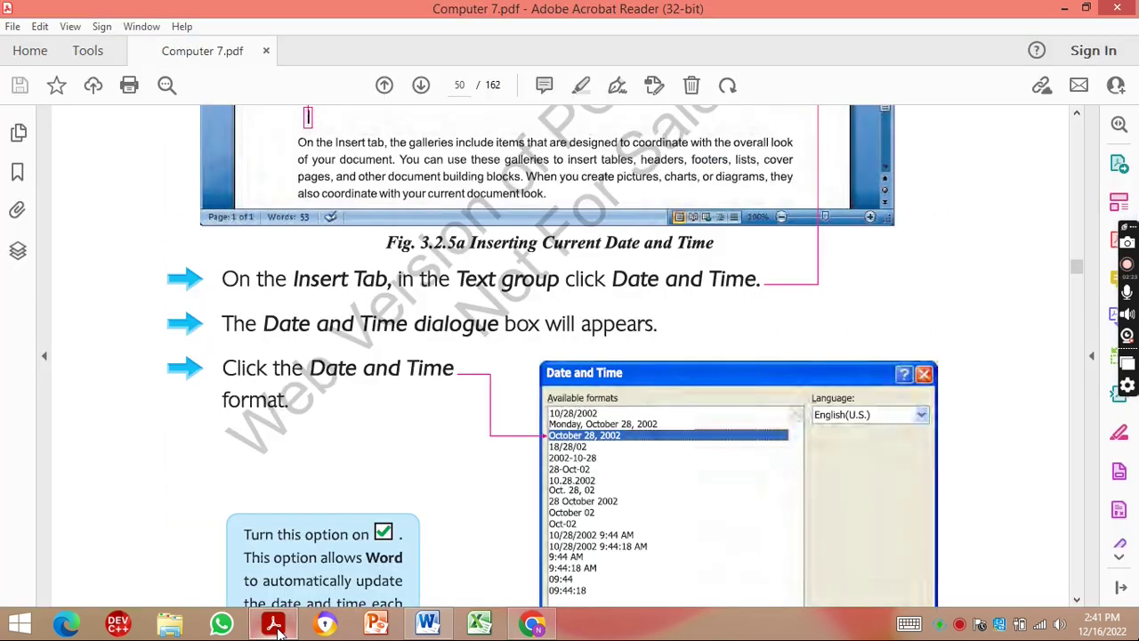
scroll(274, 627, "down", 2)
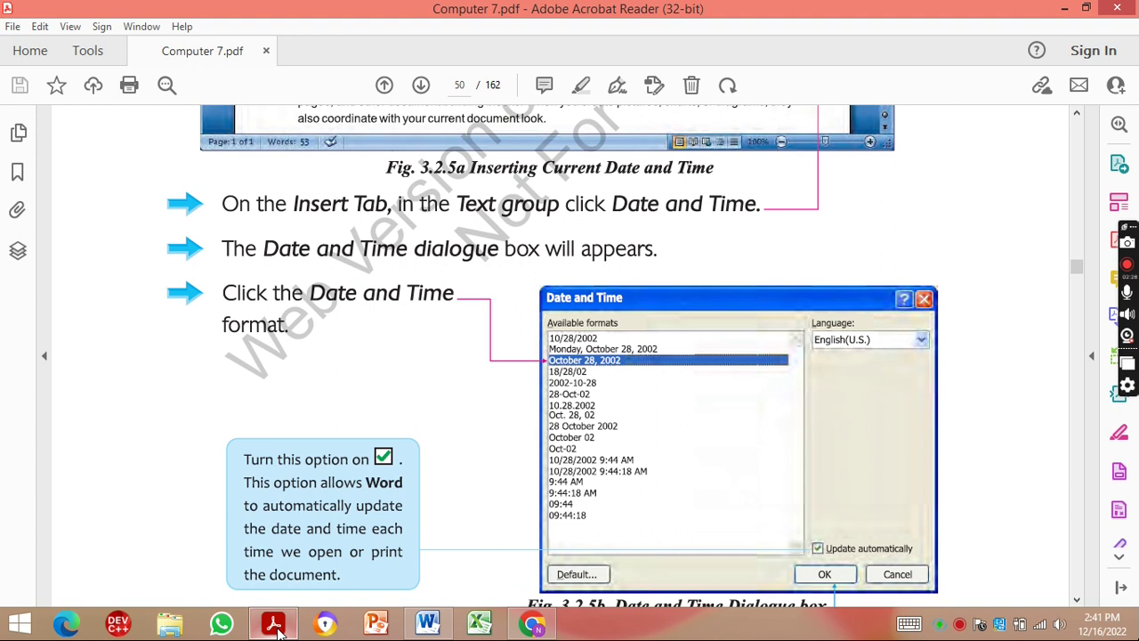
scroll(274, 627, "down", 2)
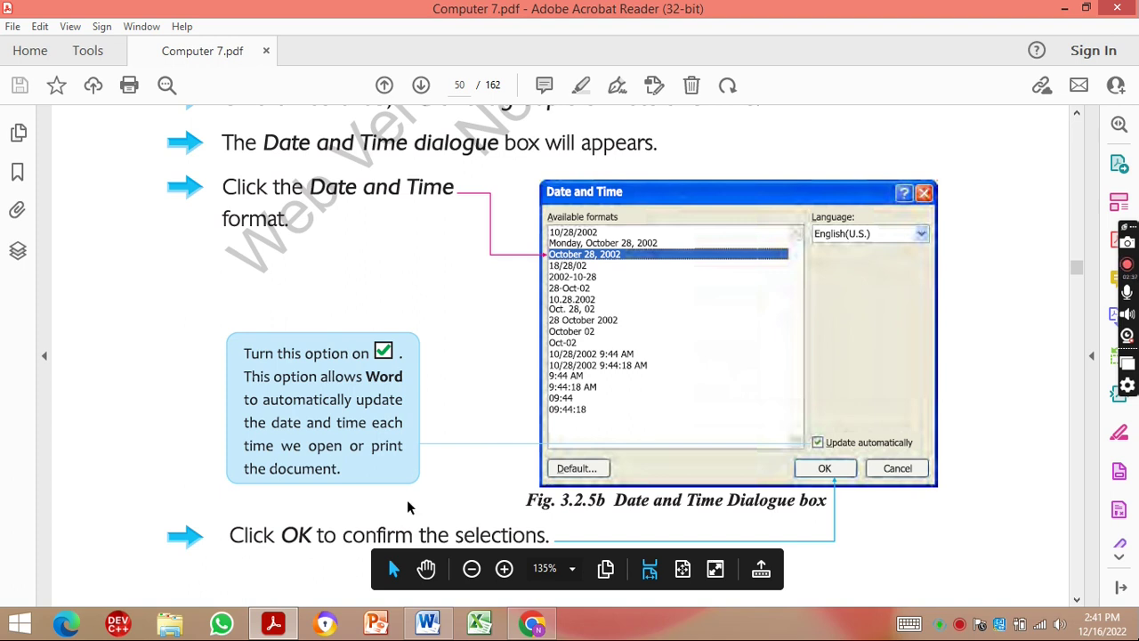
scroll(407, 507, "down", 5)
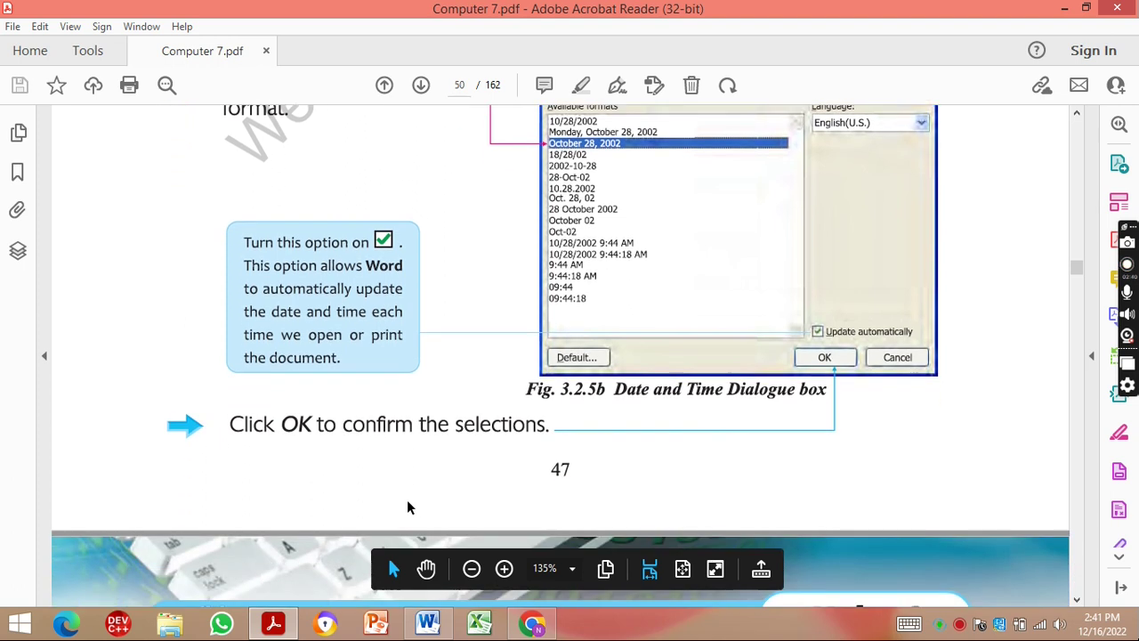
scroll(407, 499, "down", 4)
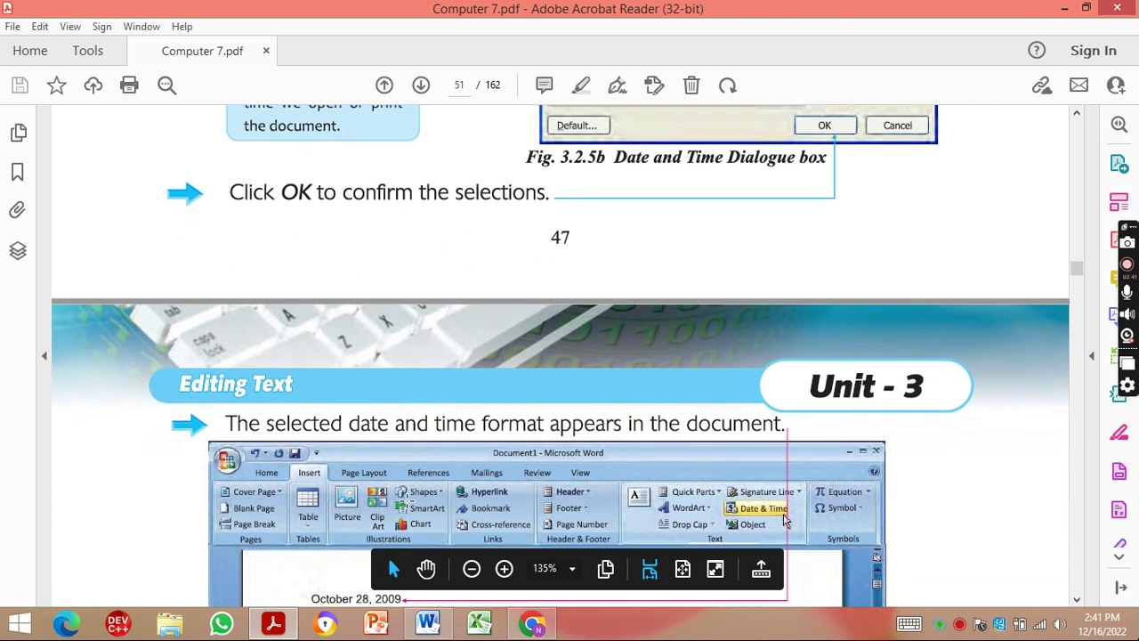
scroll(409, 504, "down", 5)
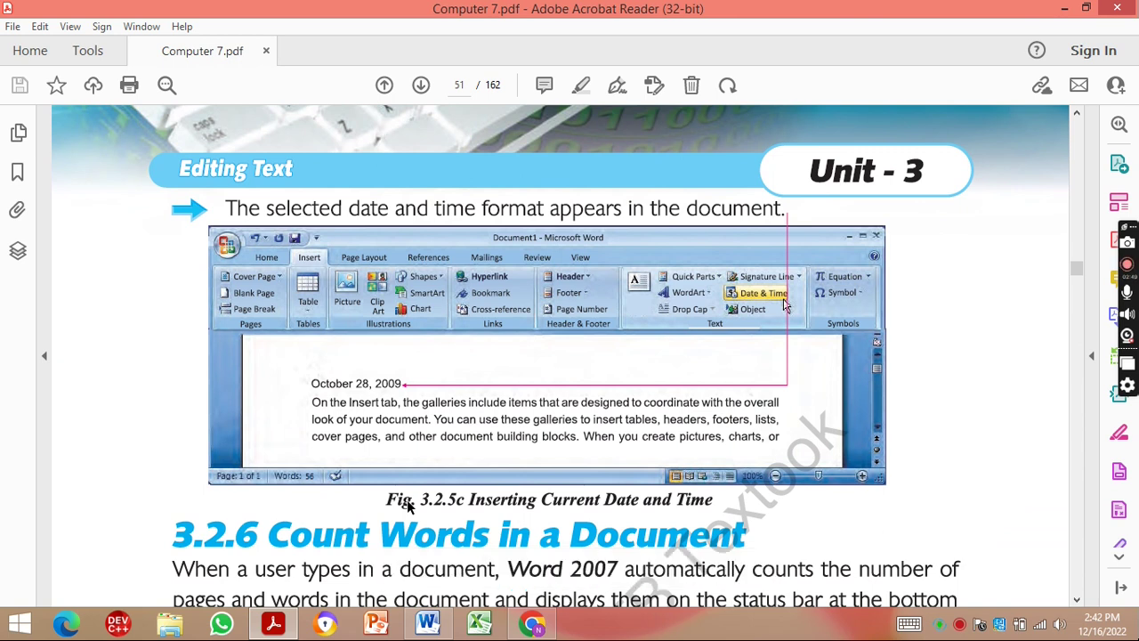
scroll(407, 505, "down", 1)
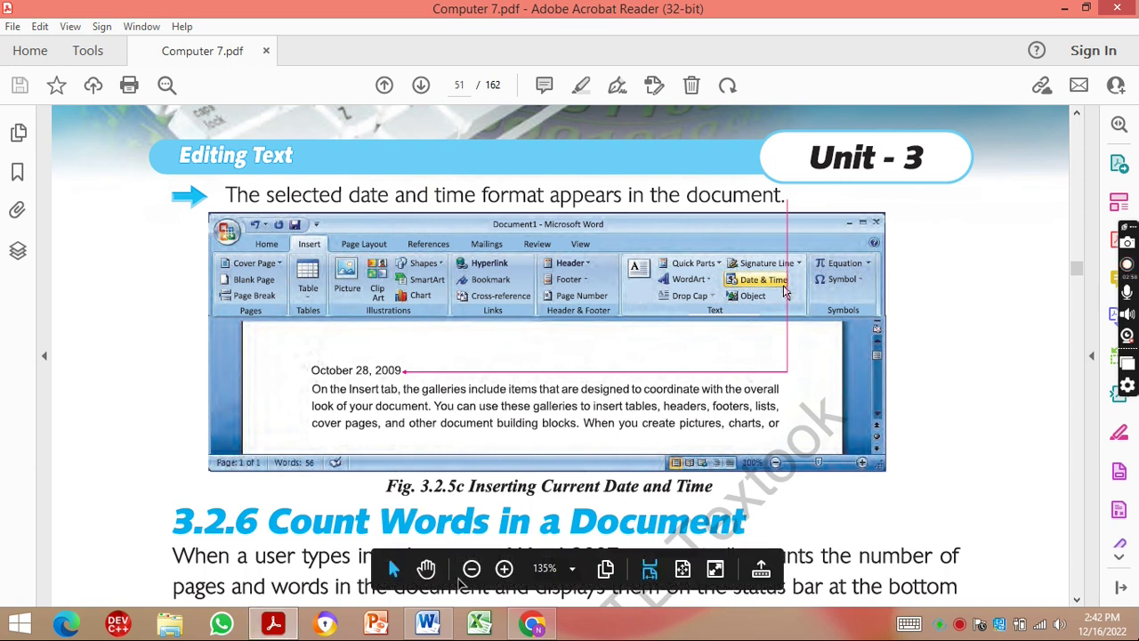
Insert the current time (2:42:34 PM) on its own line below the date, followed by an empty line.
left_click(429, 624)
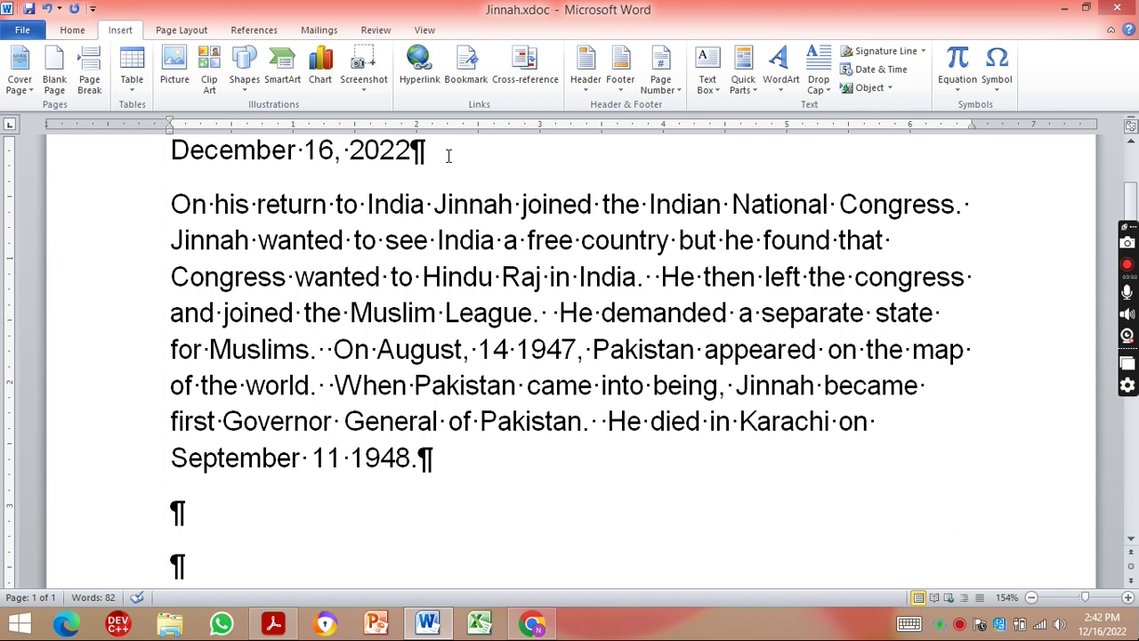
key("Return")
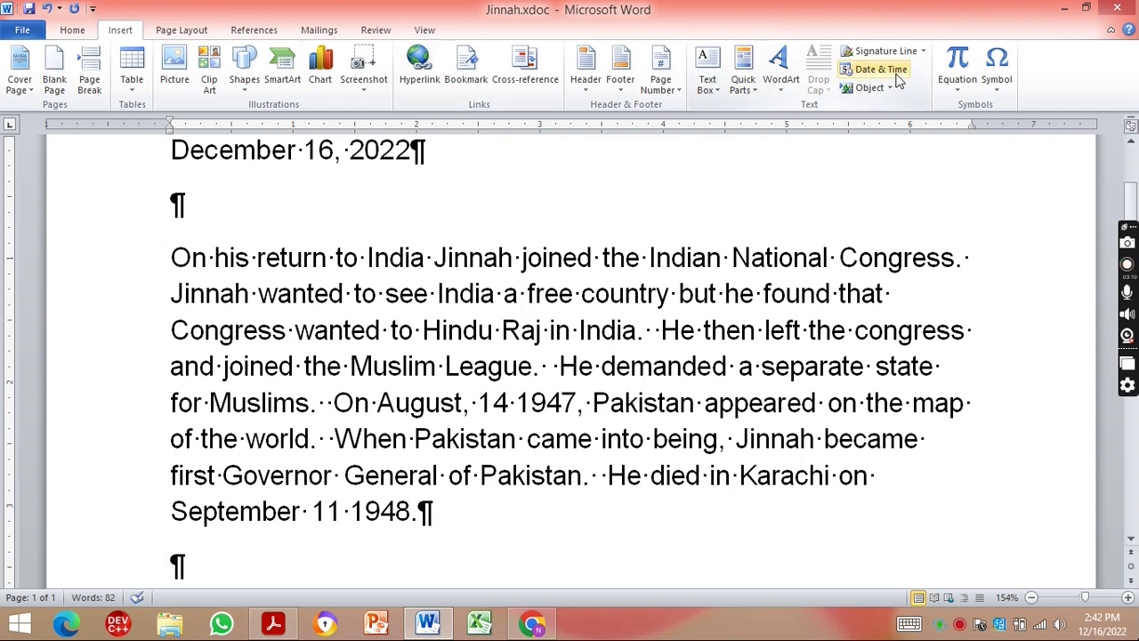
left_click(893, 75)
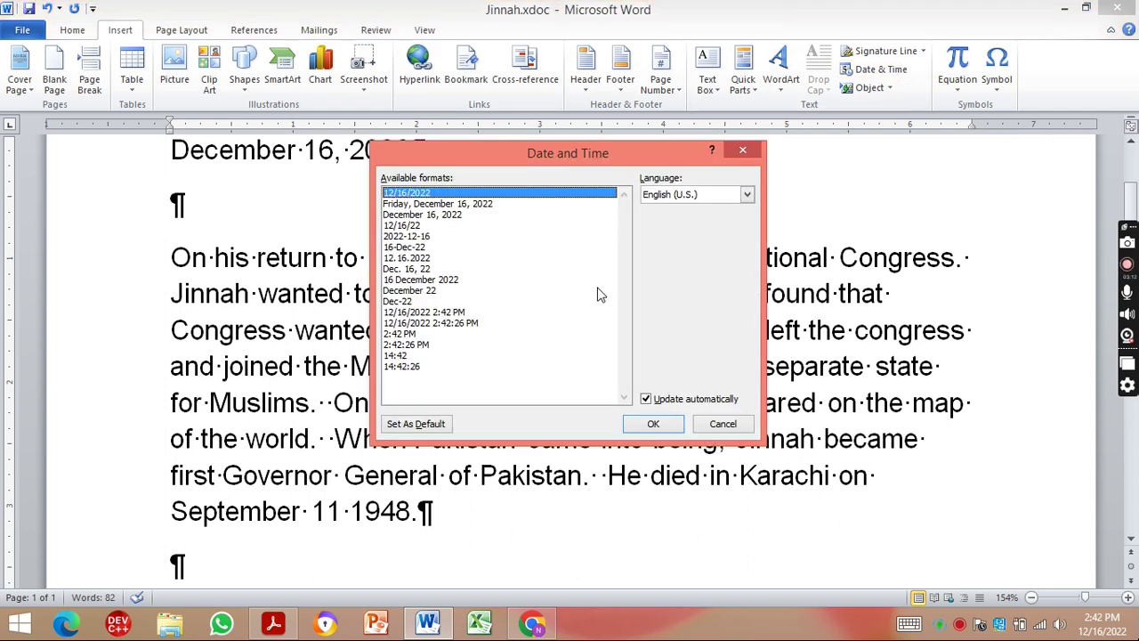
left_click(404, 367)
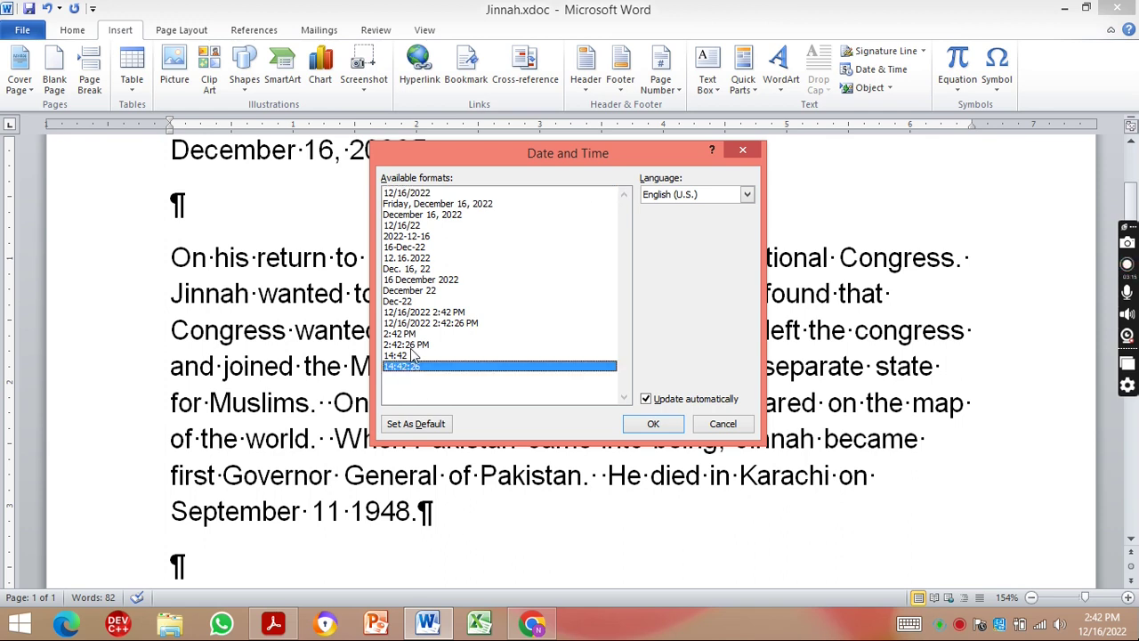
left_click(412, 347)
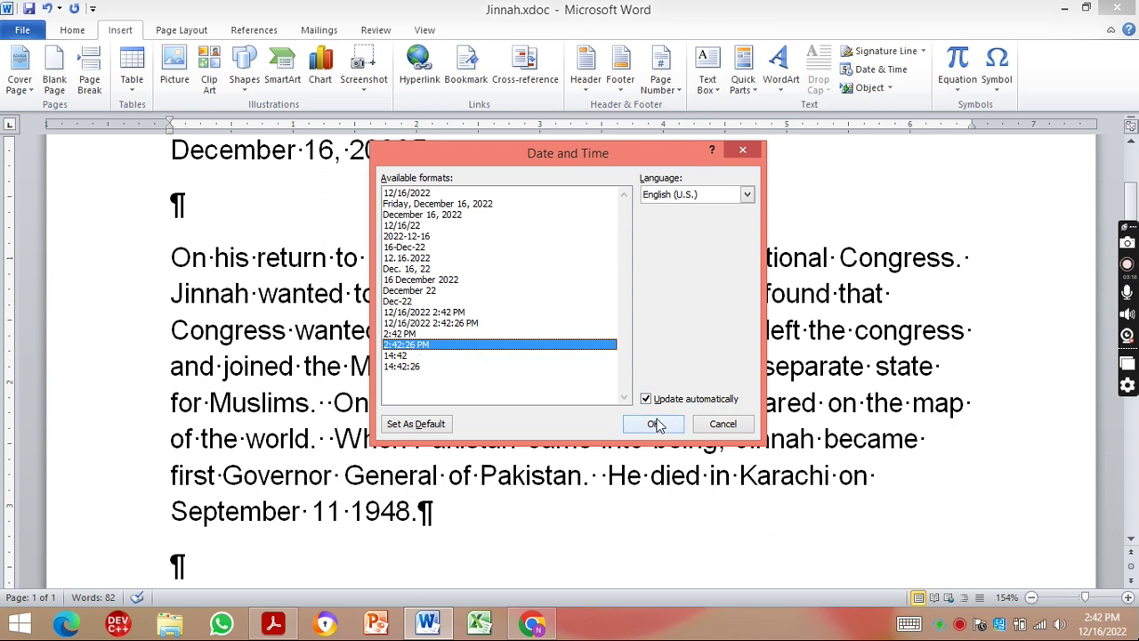
left_click(656, 426)
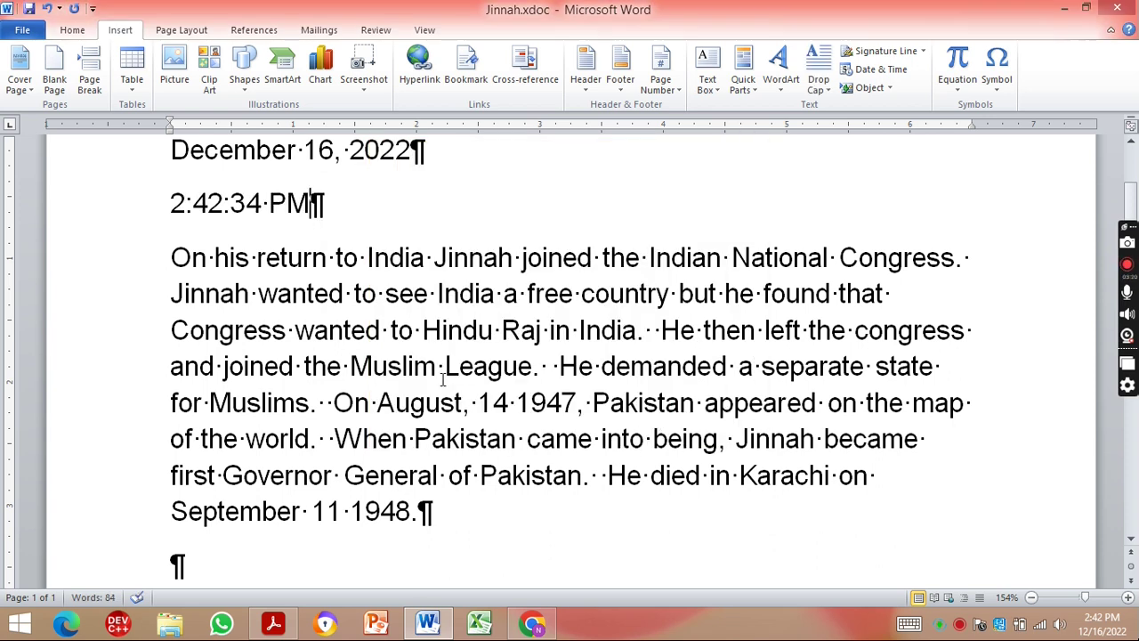
key("Return")
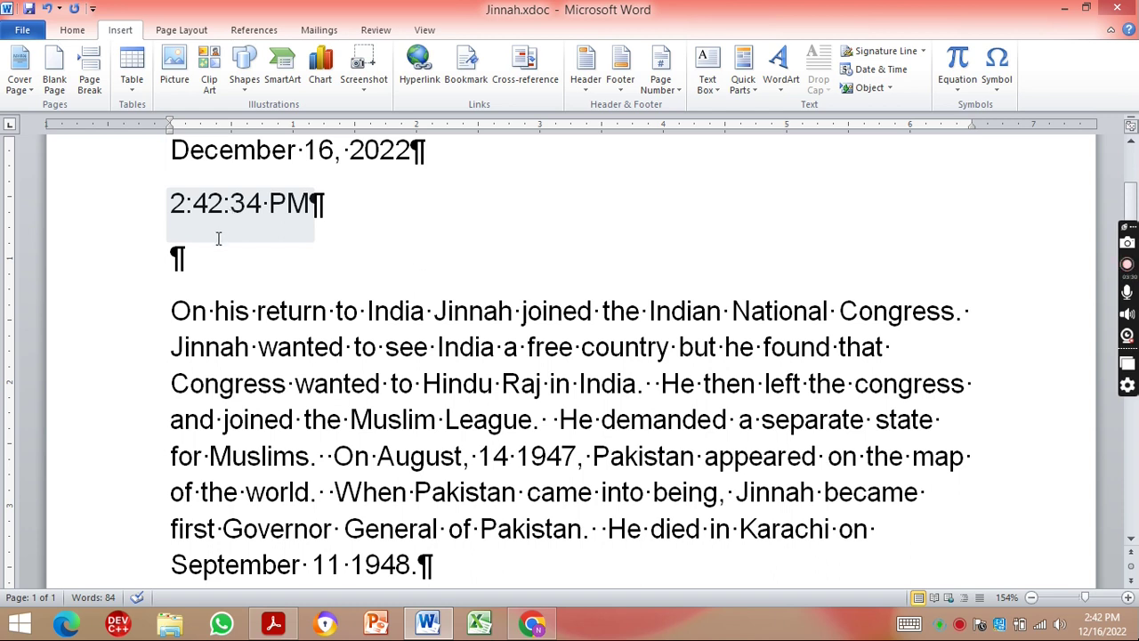
left_click(208, 247)
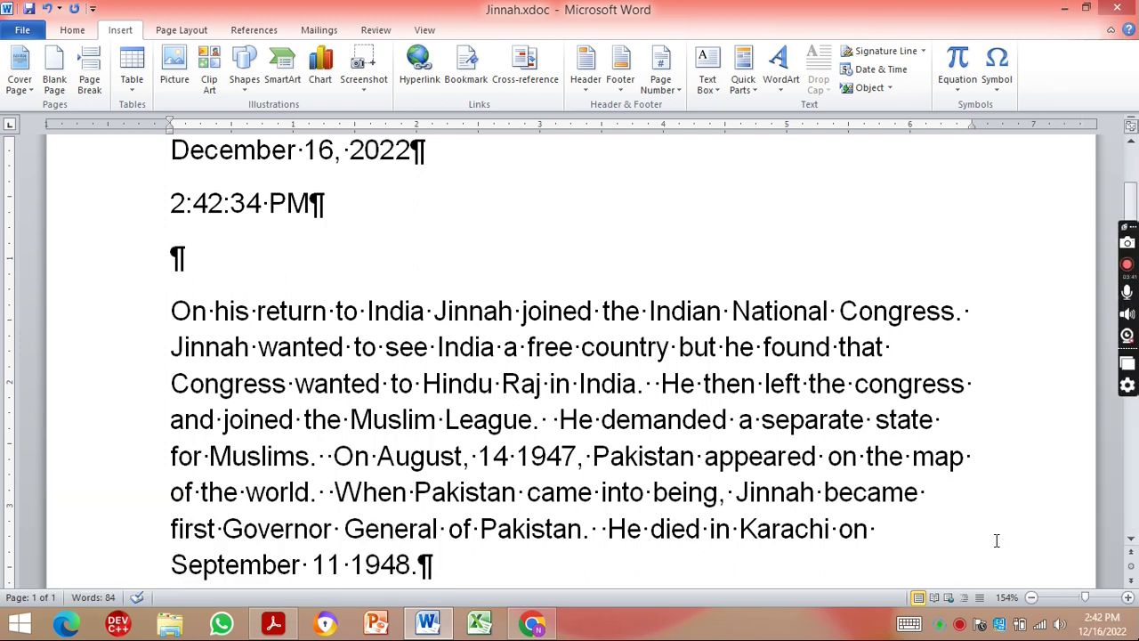
left_click(273, 625)
Scroll the textbook to Fig. 3.2.6a and the Counting Words steps.
scroll(273, 625, "down", 4)
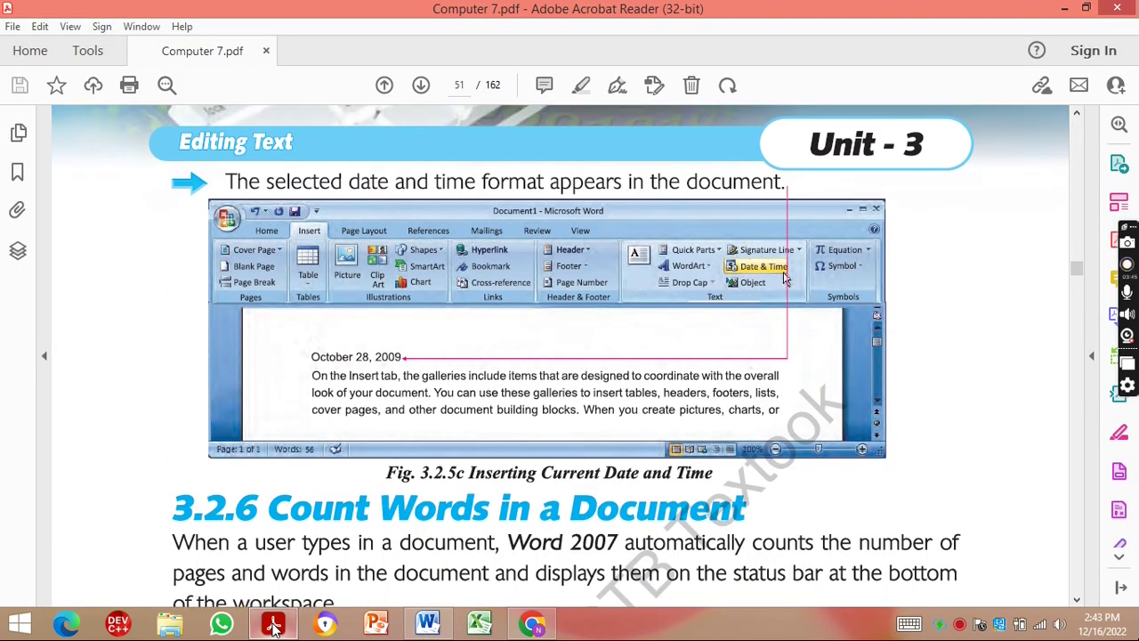
scroll(273, 627, "down", 3)
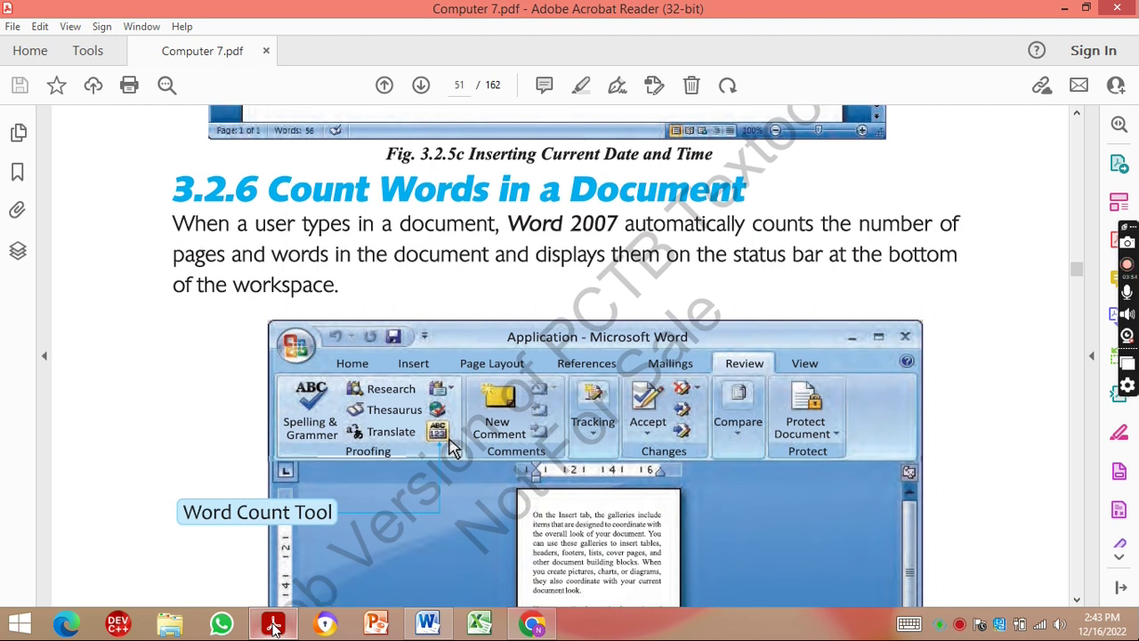
scroll(273, 625, "down", 2)
scroll(273, 626, "up", 1)
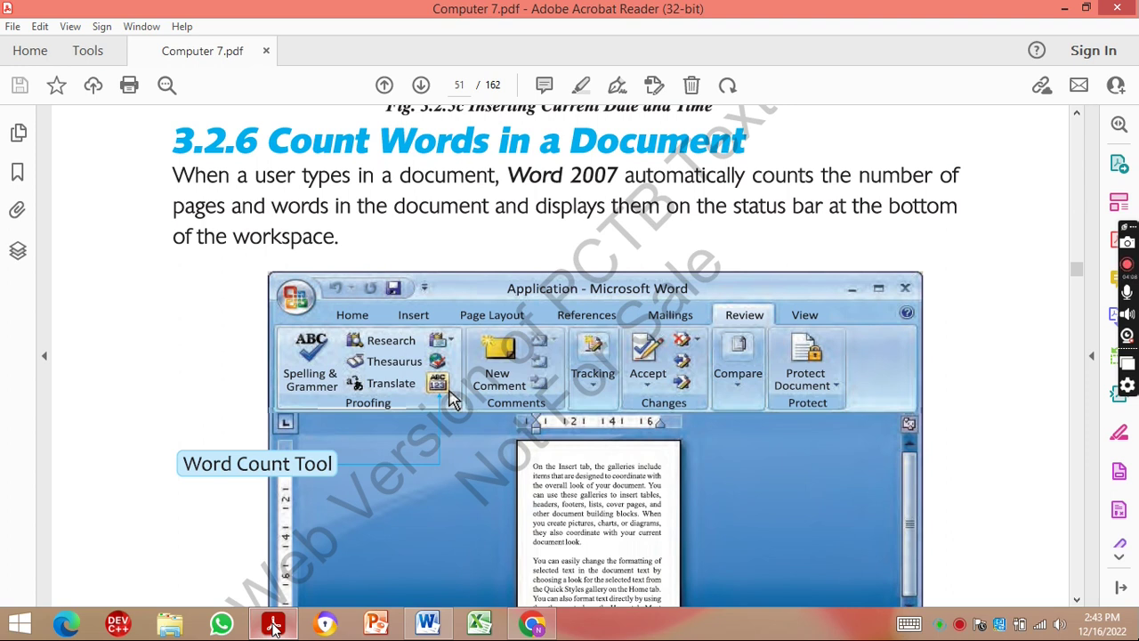
scroll(273, 627, "down", 1)
scroll(273, 627, "down", 2)
scroll(273, 627, "down", 1)
scroll(273, 627, "down", 3)
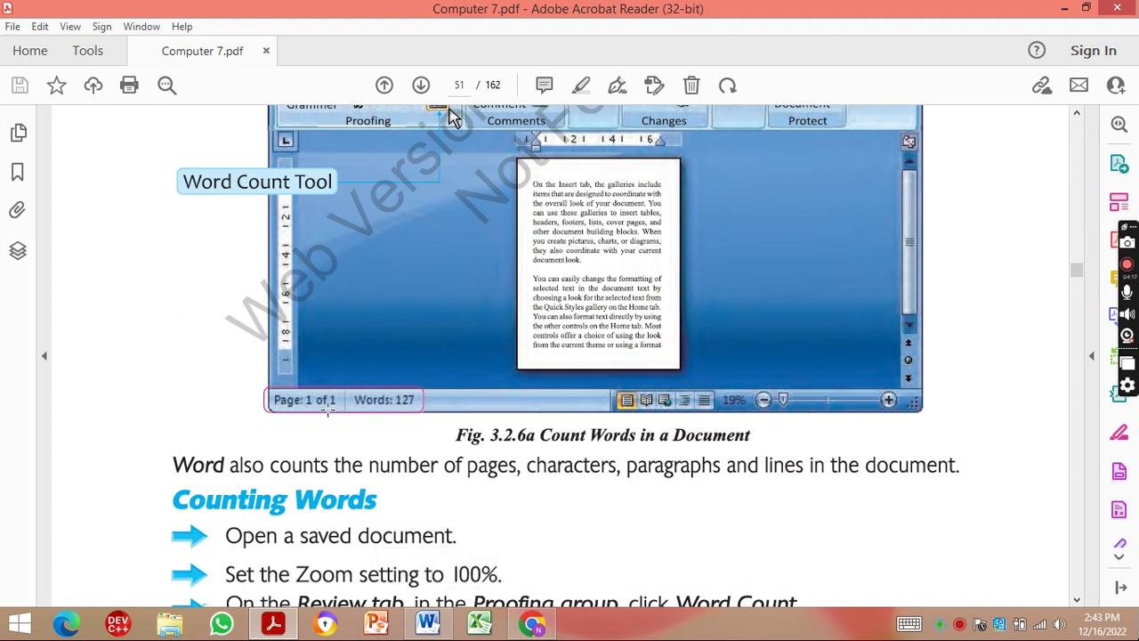
mouse_move(561, 516)
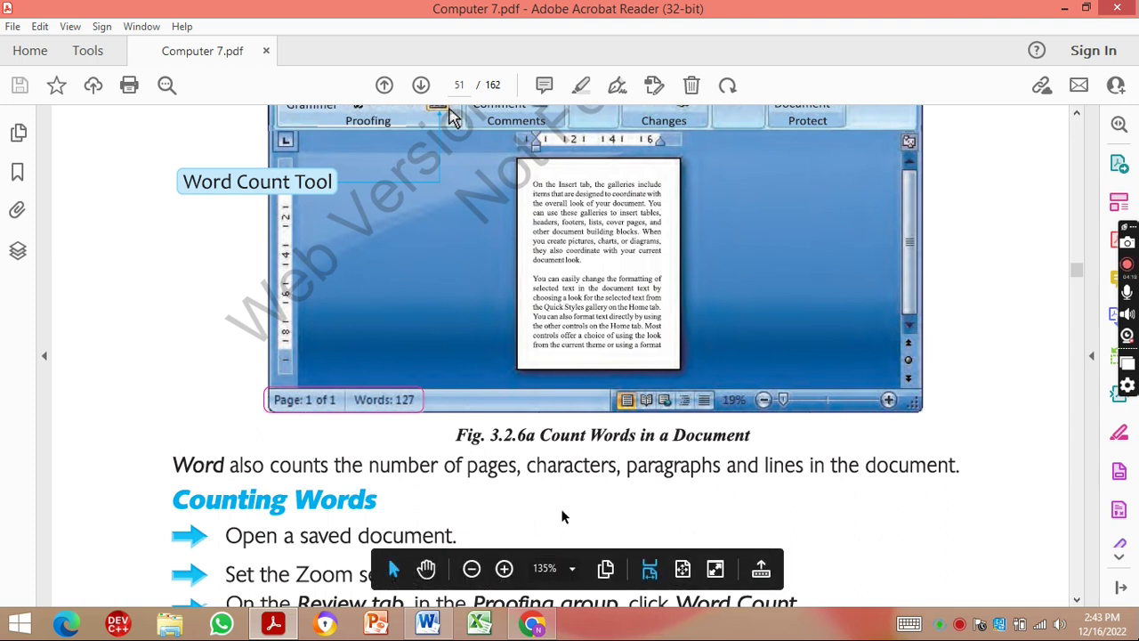
left_click(431, 625)
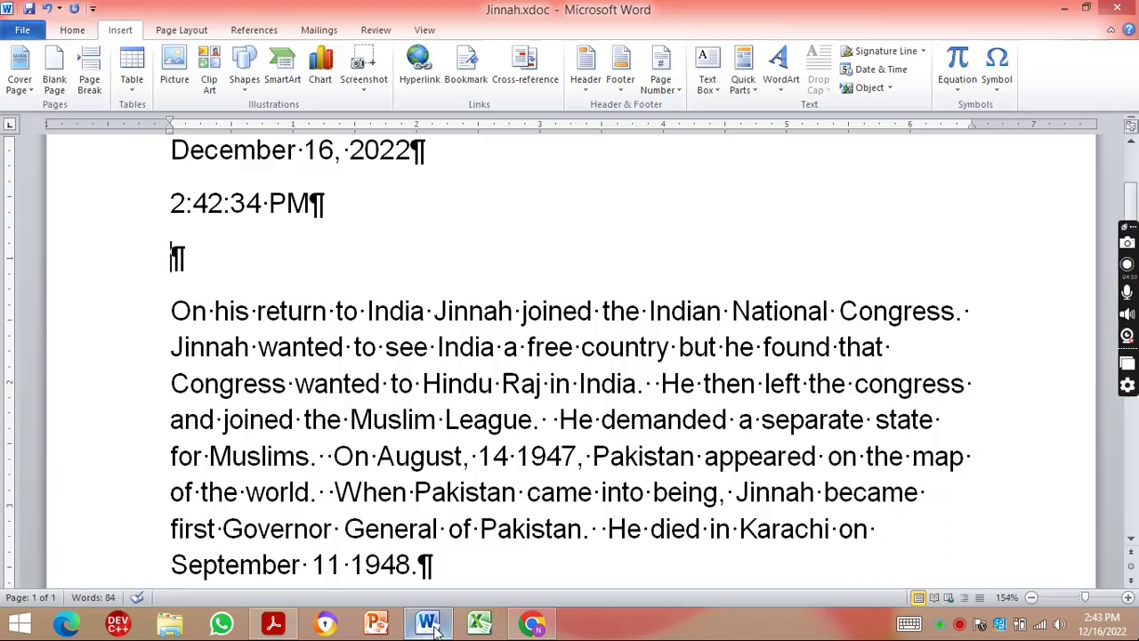
key("Down")
key("Down")
key("Down")
key("Down")
key("End")
key("Return")
key("Return")
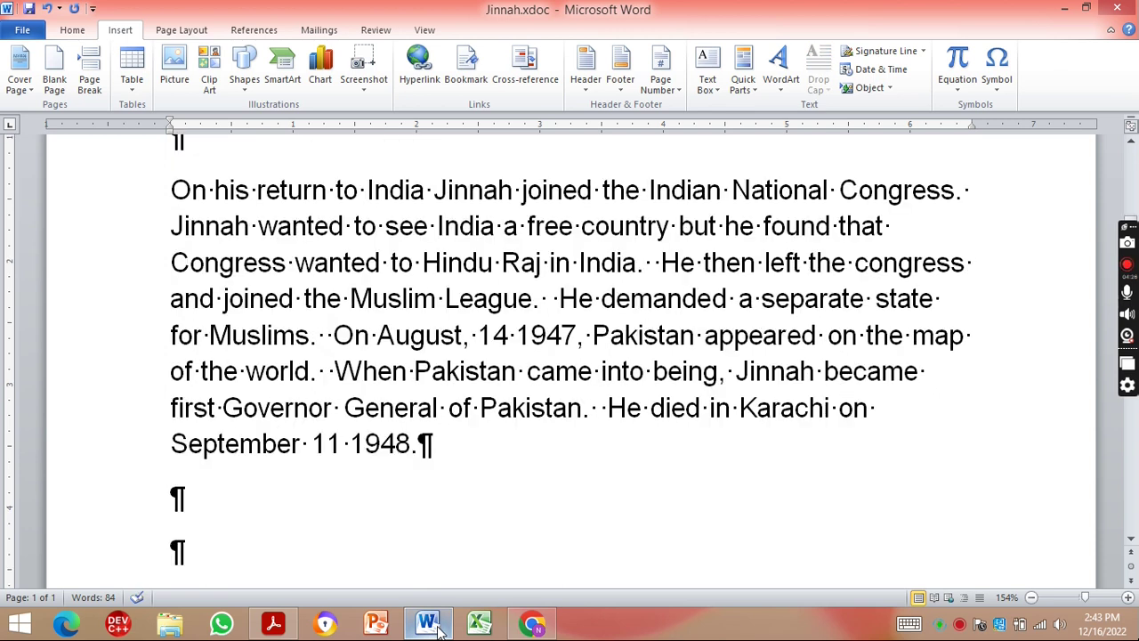
left_click(1130, 540)
scroll(1131, 543, "down", 1)
scroll(1131, 543, "down", 1)
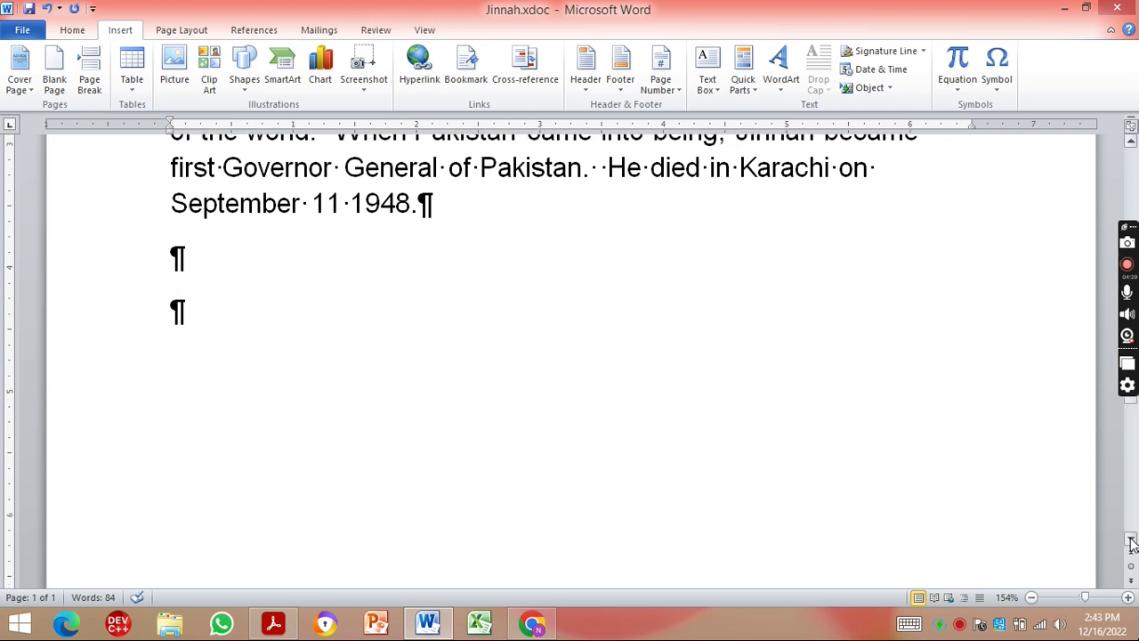
left_click(1130, 540)
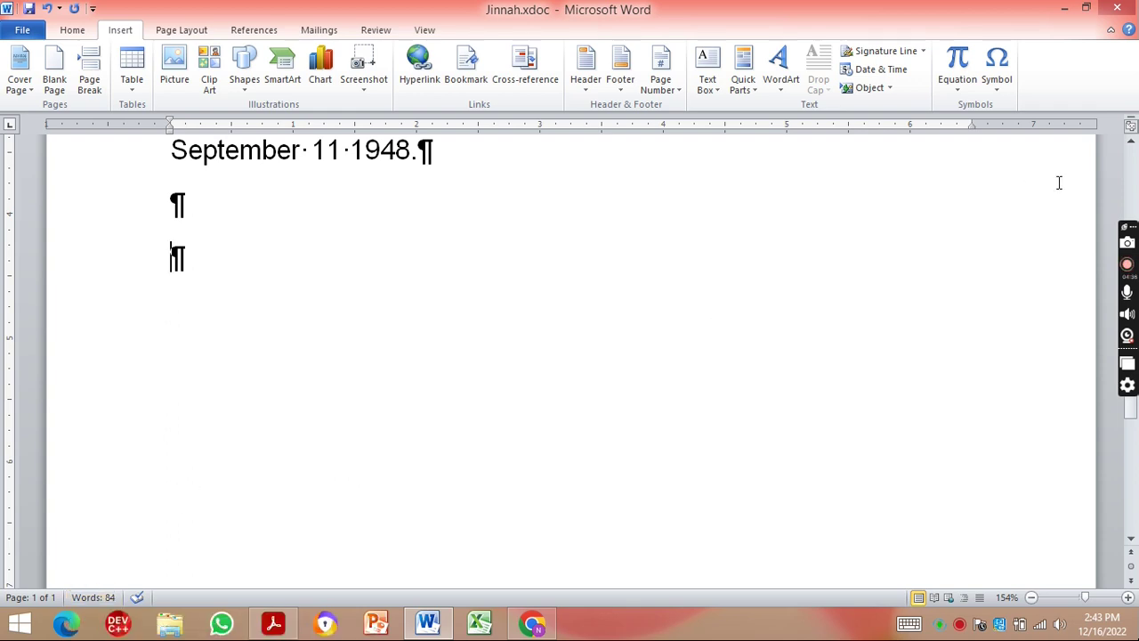
left_click(100, 601)
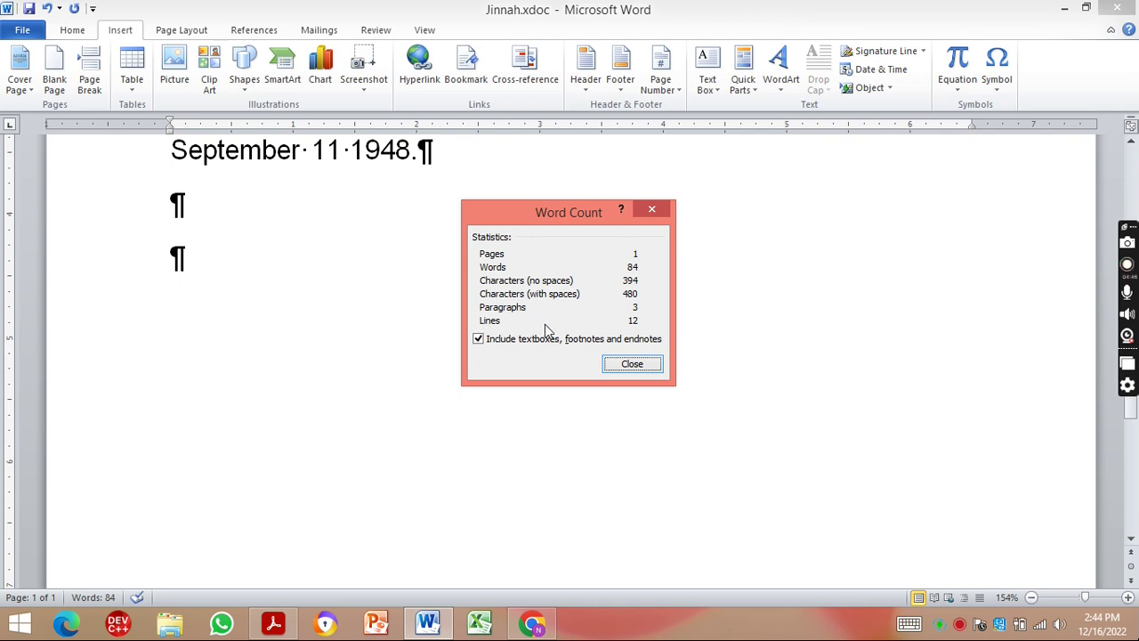
left_click(631, 365)
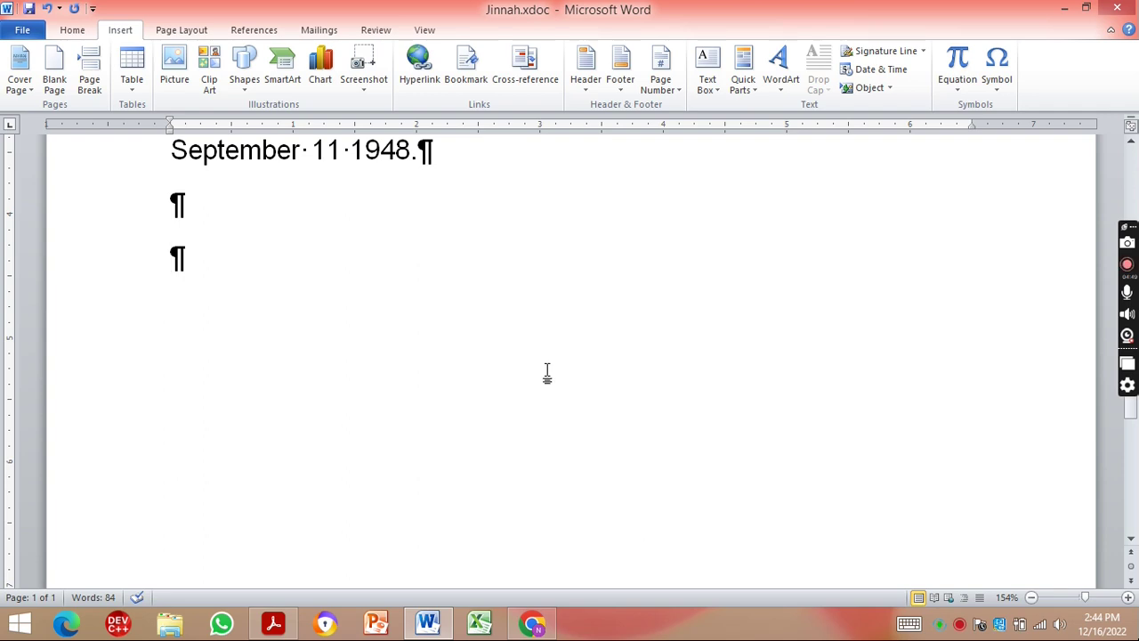
Check the document's Word Count statistics: 84 words, 3 paragraphs.
left_click(372, 31)
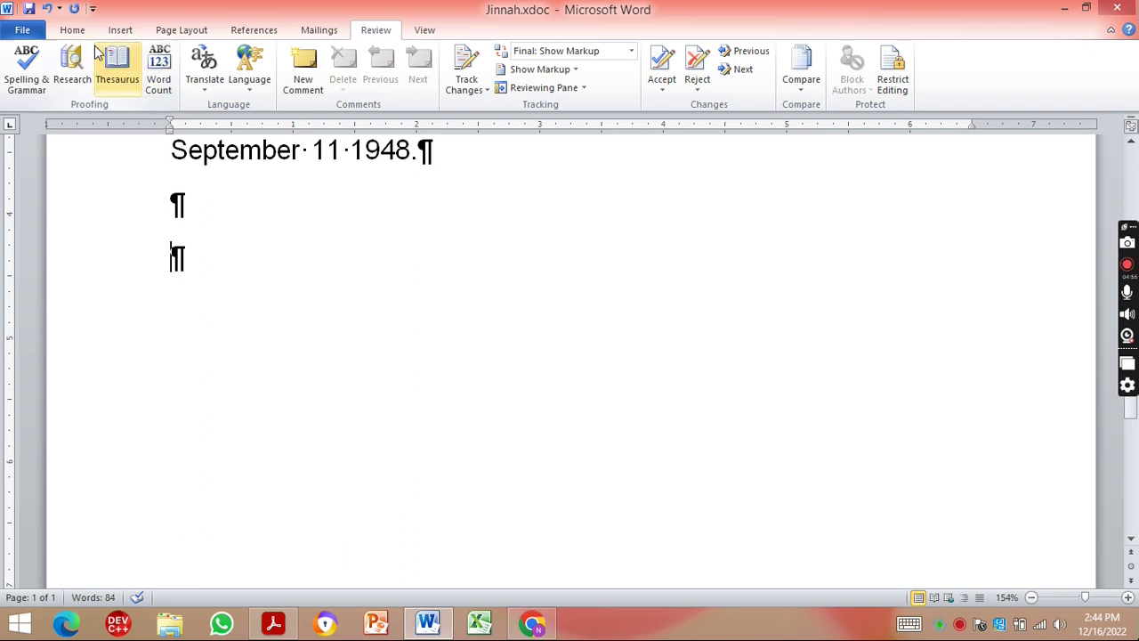
left_click(158, 85)
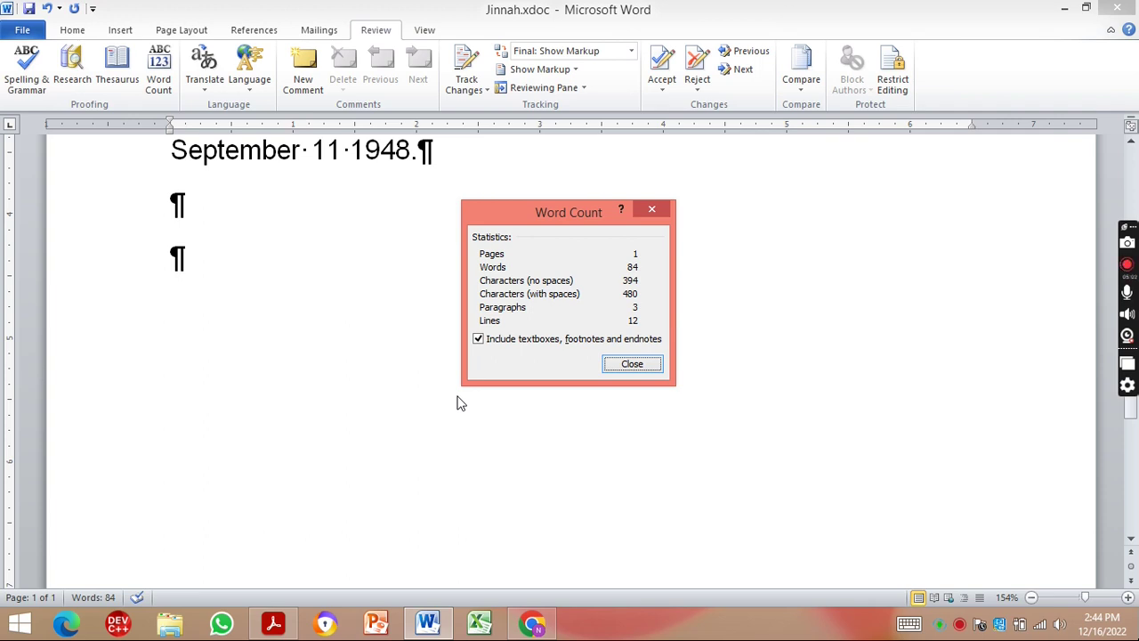
left_click(636, 364)
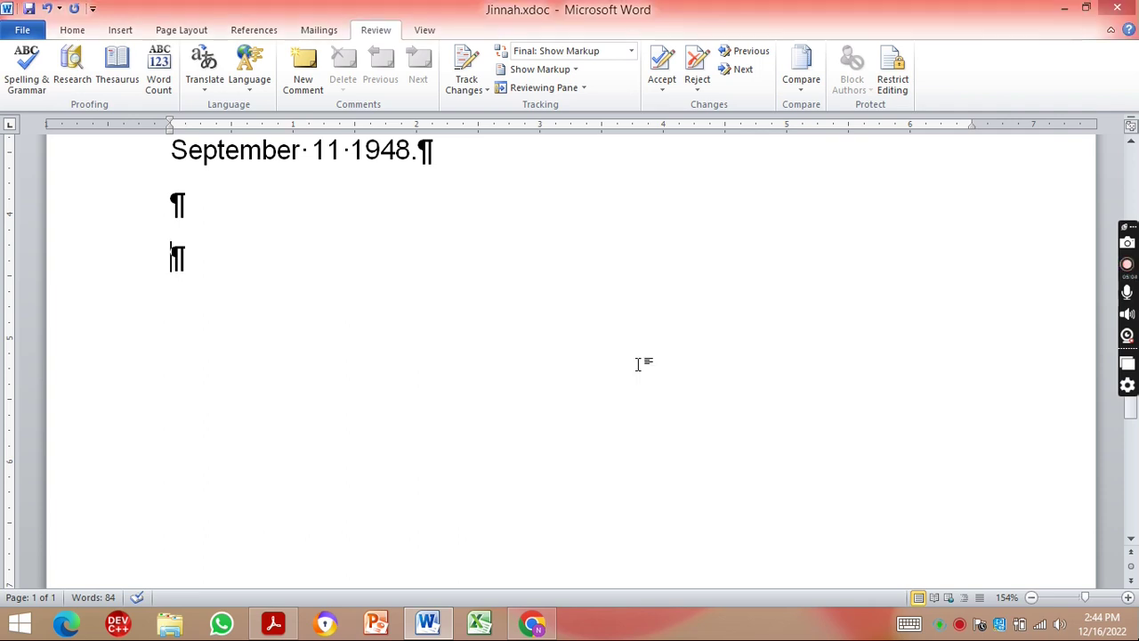
Scroll back to the top of Jinnah.xdoc and place the cursor in the date line.
left_click(1130, 142)
scroll(1130, 142, "up", 2)
scroll(1129, 142, "up", 3)
scroll(1130, 142, "up", 2)
scroll(1130, 142, "up", 3)
scroll(1129, 143, "up", 3)
scroll(1129, 142, "up", 1)
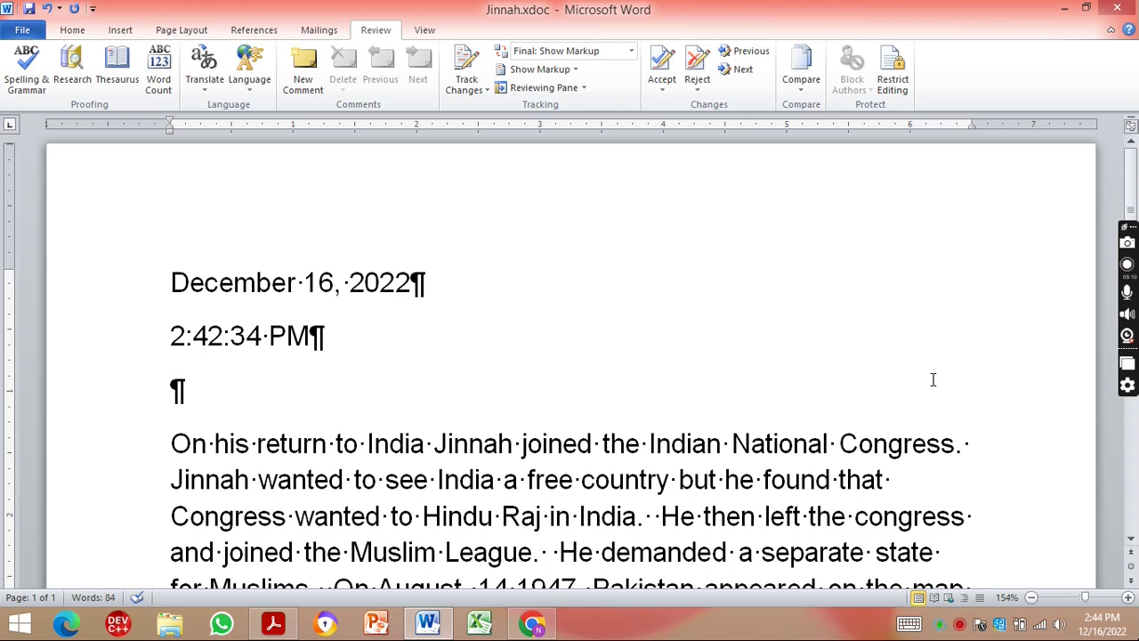
left_click(336, 270)
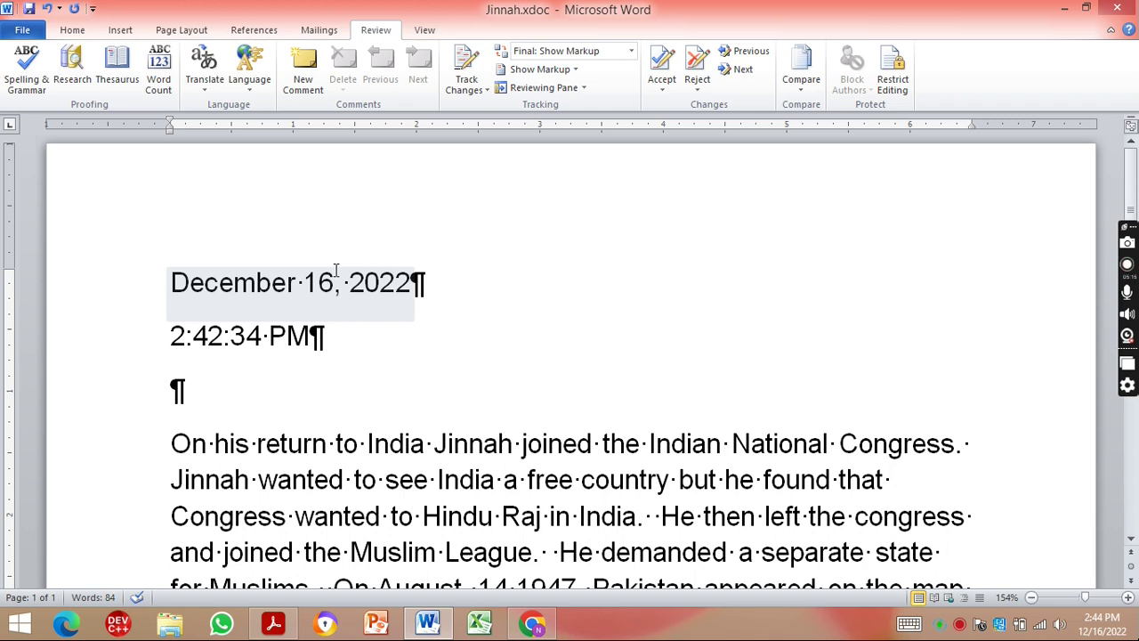
In the textbook, move down to page 52's section 3.2.7 Find Text and Fig. 3.2.7a.
left_click(272, 625)
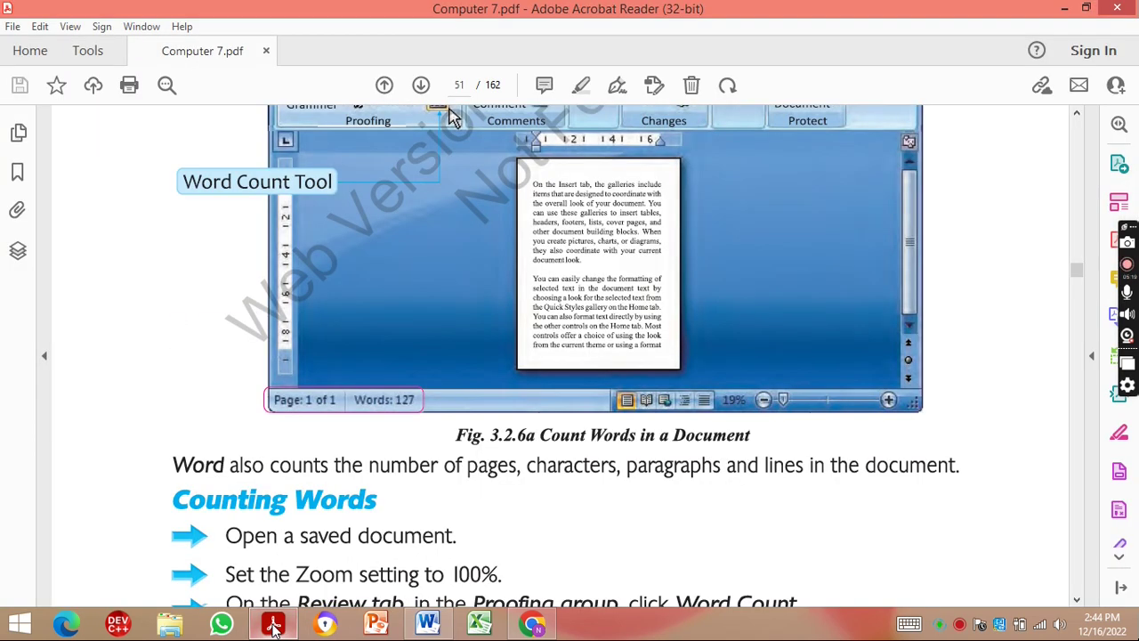
key("Down")
key("Down")
key("Down")
key("Down")
key("Down")
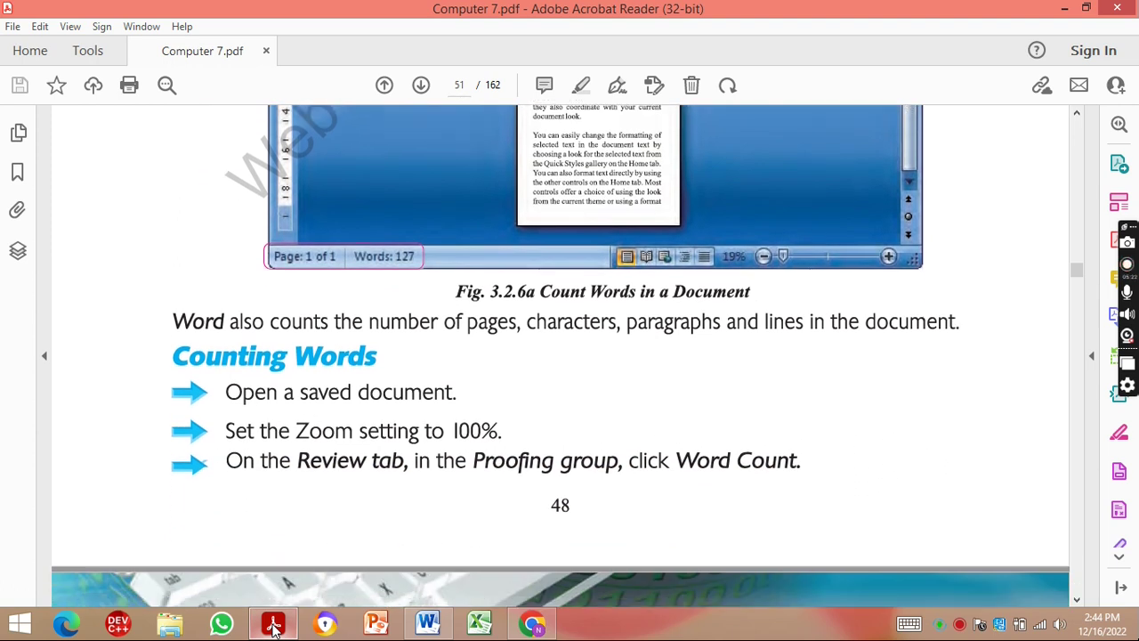
key("Down")
key("Down")
key("Down")
key("Down")
key("Down")
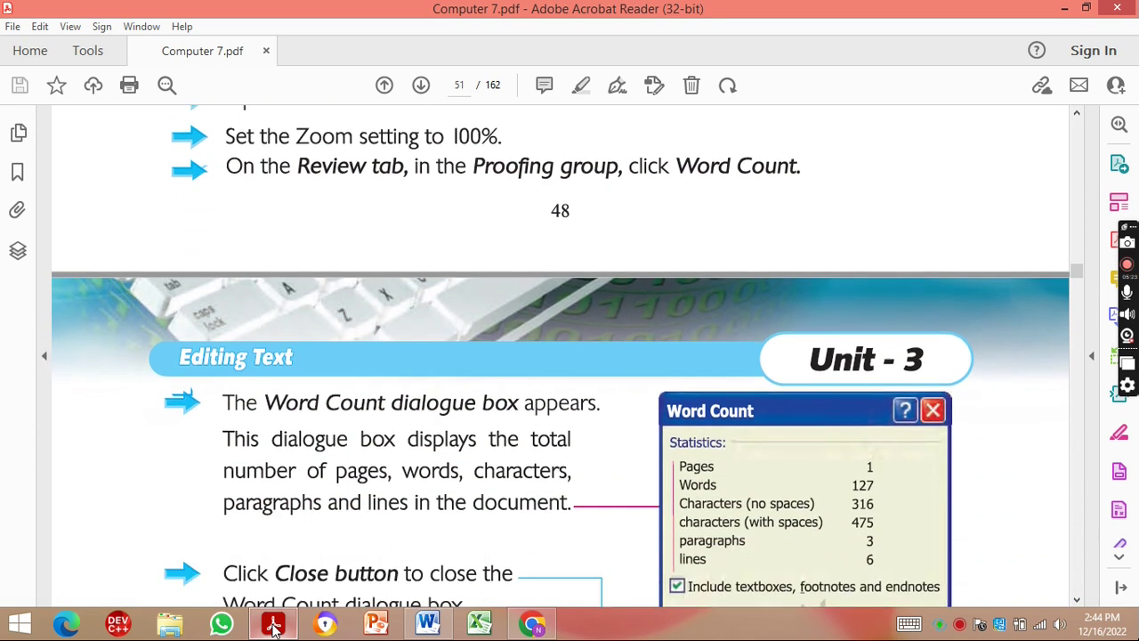
key("Down")
key("Down")
key("Down")
key("Down")
key("Down")
key("Down")
key("Down")
key("Down")
key("Down")
key("Down")
key("Down")
key("Down")
key("Down")
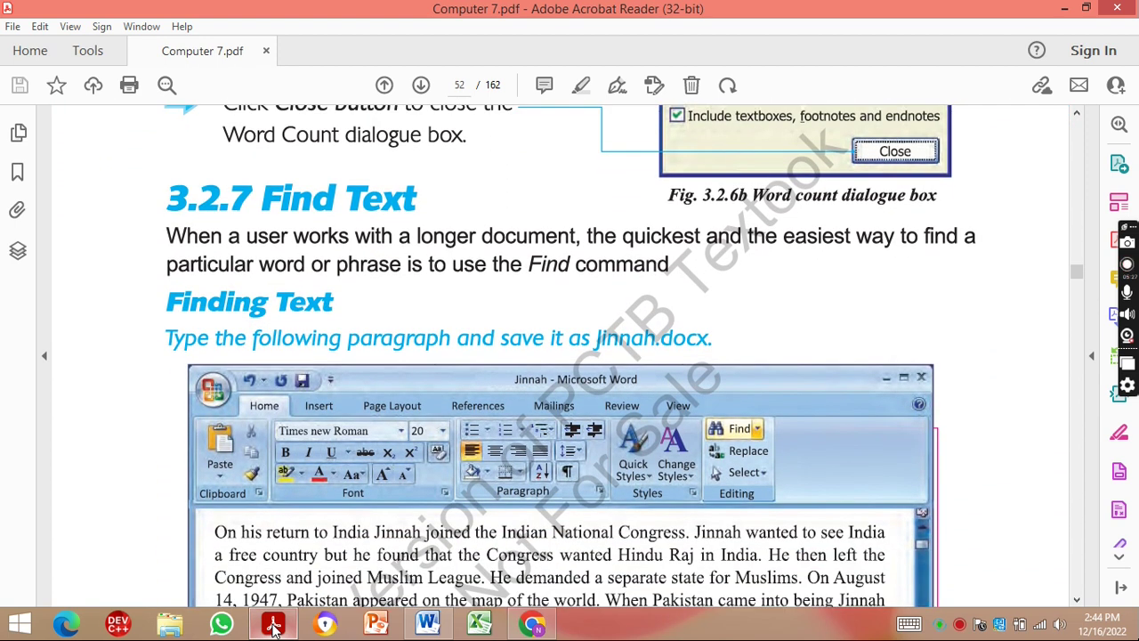
key("Down")
key("Down")
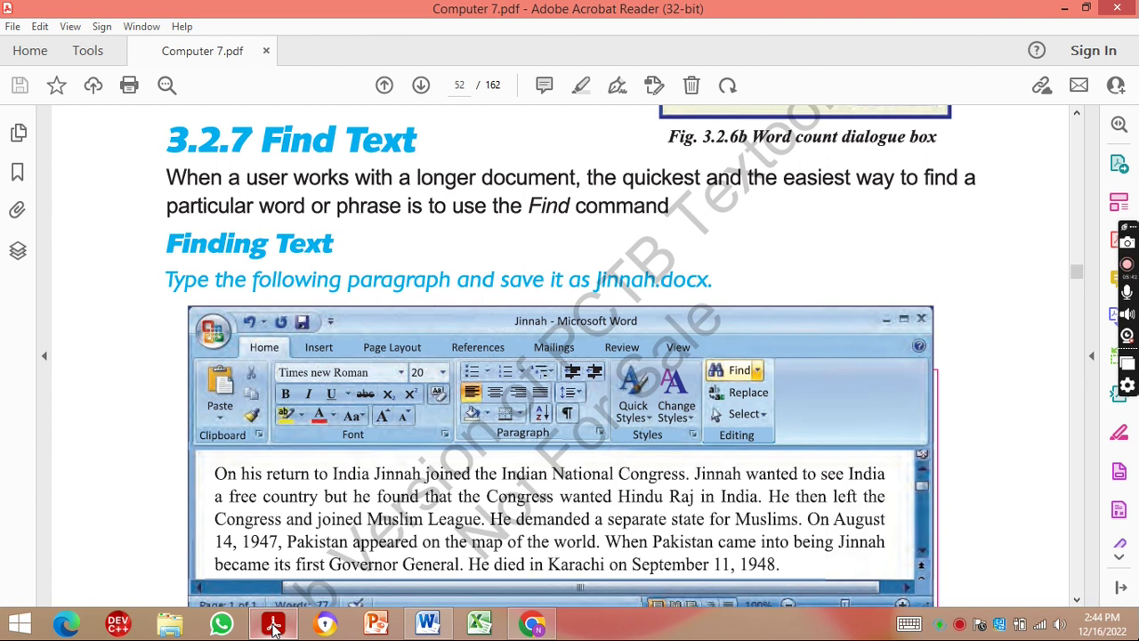
scroll(273, 629, "down", 2)
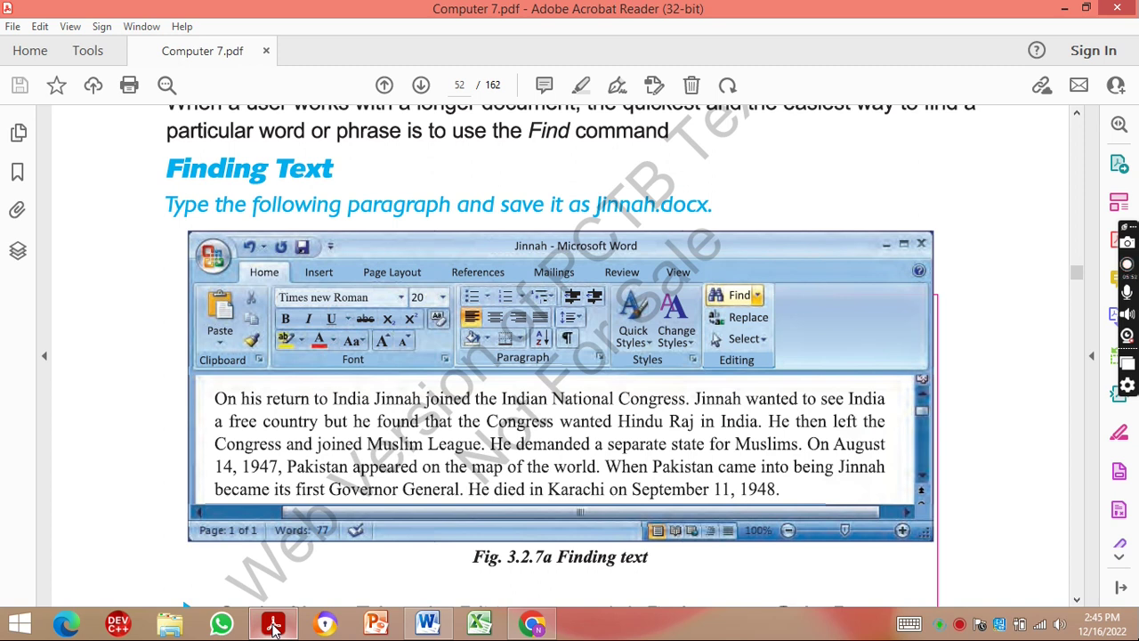
Navigate the textbook to page 53, where Word highlights the first matching 'Jinnah' in the Find step.
scroll(273, 629, "down", 1)
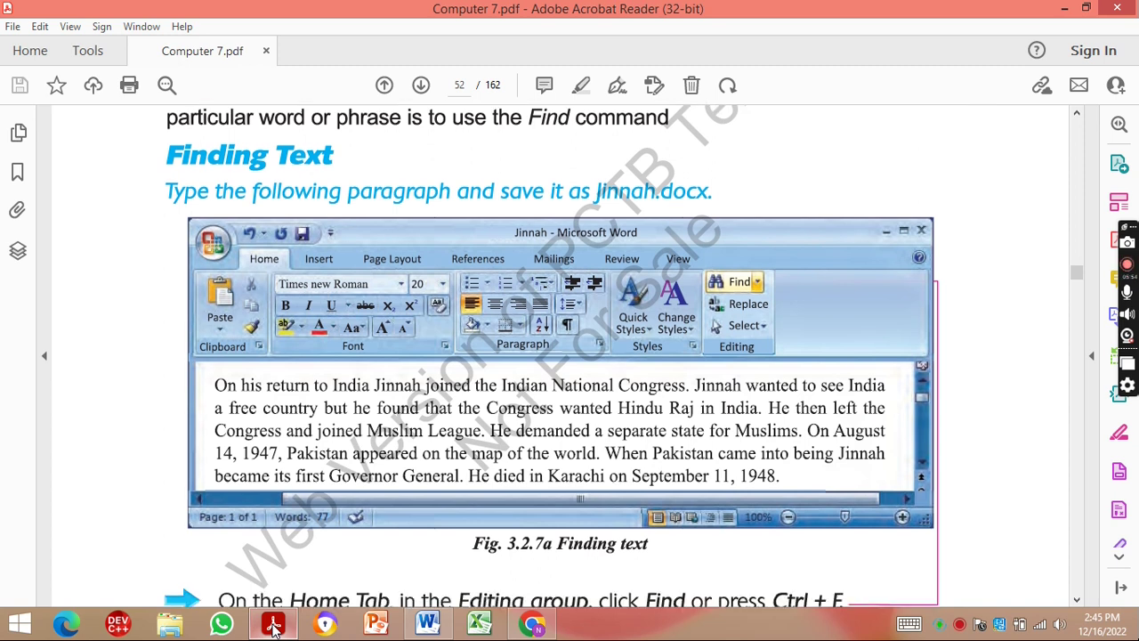
scroll(273, 629, "down", 1)
scroll(273, 629, "down", 2)
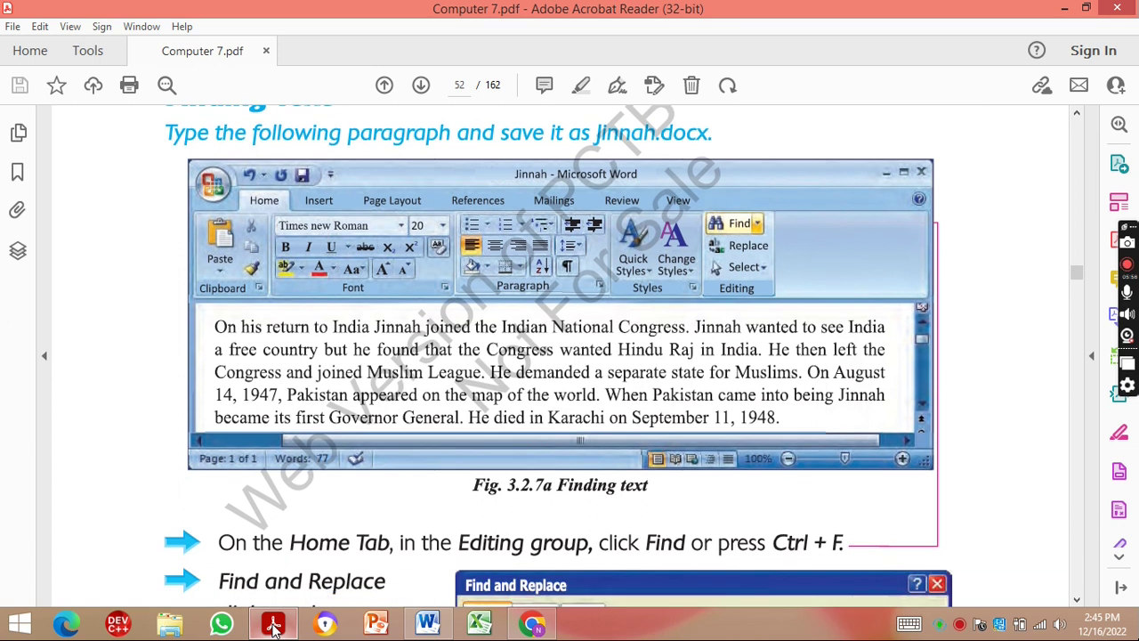
scroll(273, 629, "down", 2)
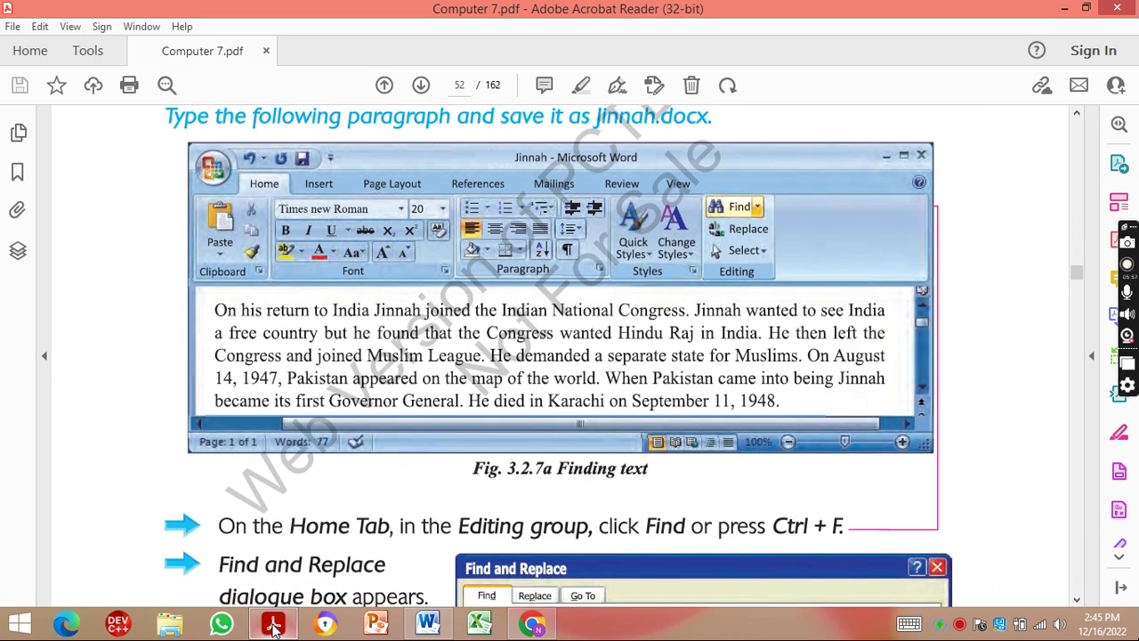
scroll(273, 629, "down", 1)
scroll(273, 629, "down", 6)
scroll(274, 629, "down", 4)
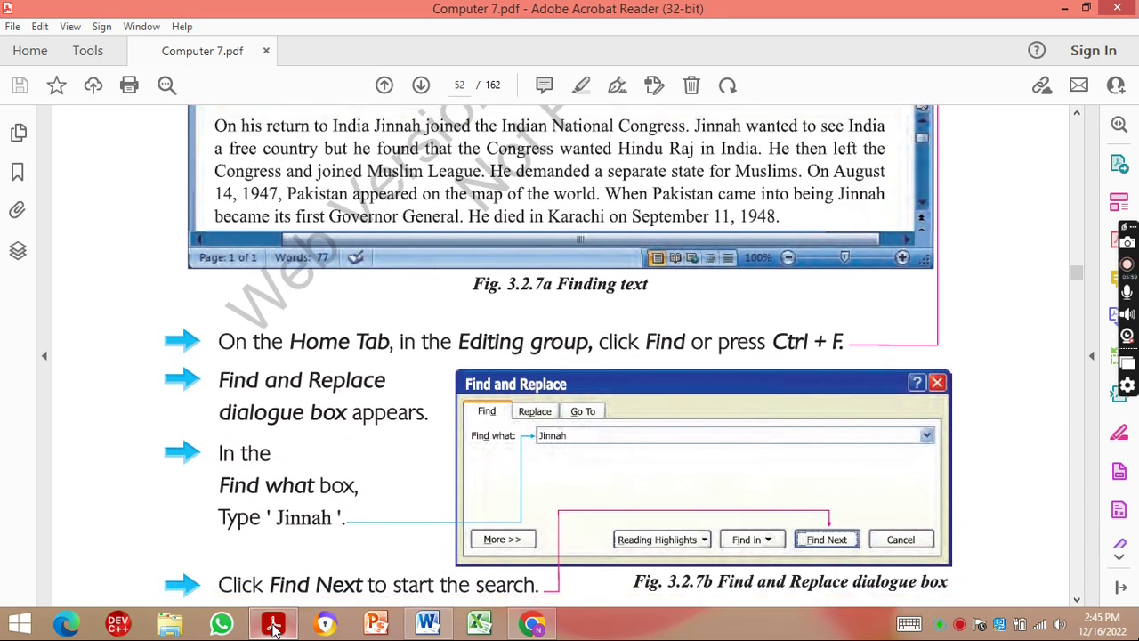
scroll(273, 629, "down", 1)
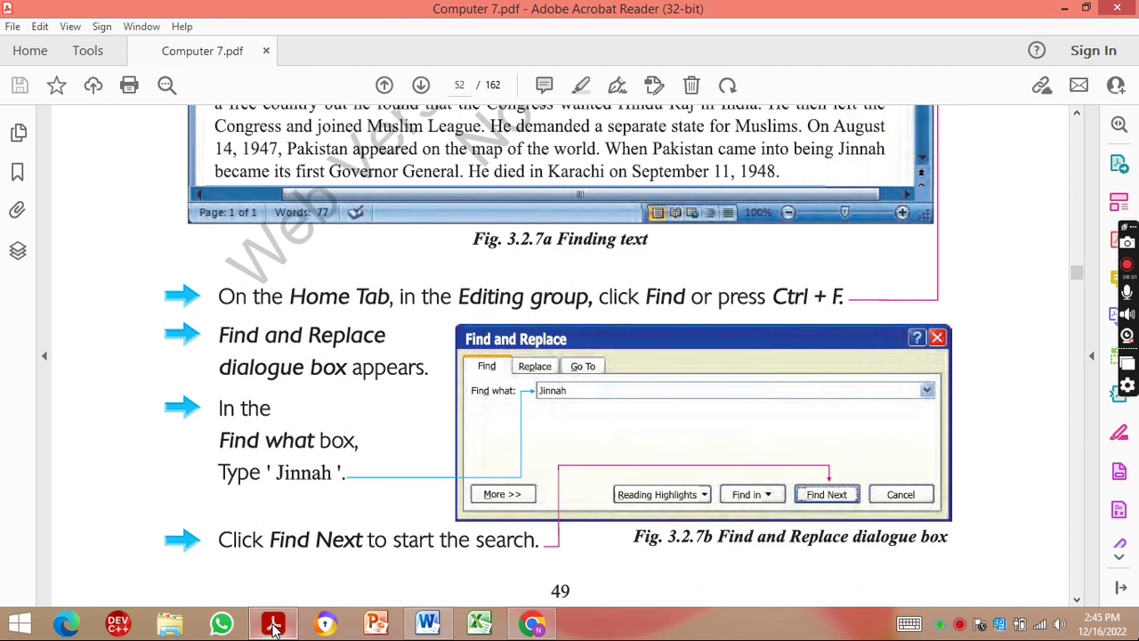
scroll(273, 629, "down", 1)
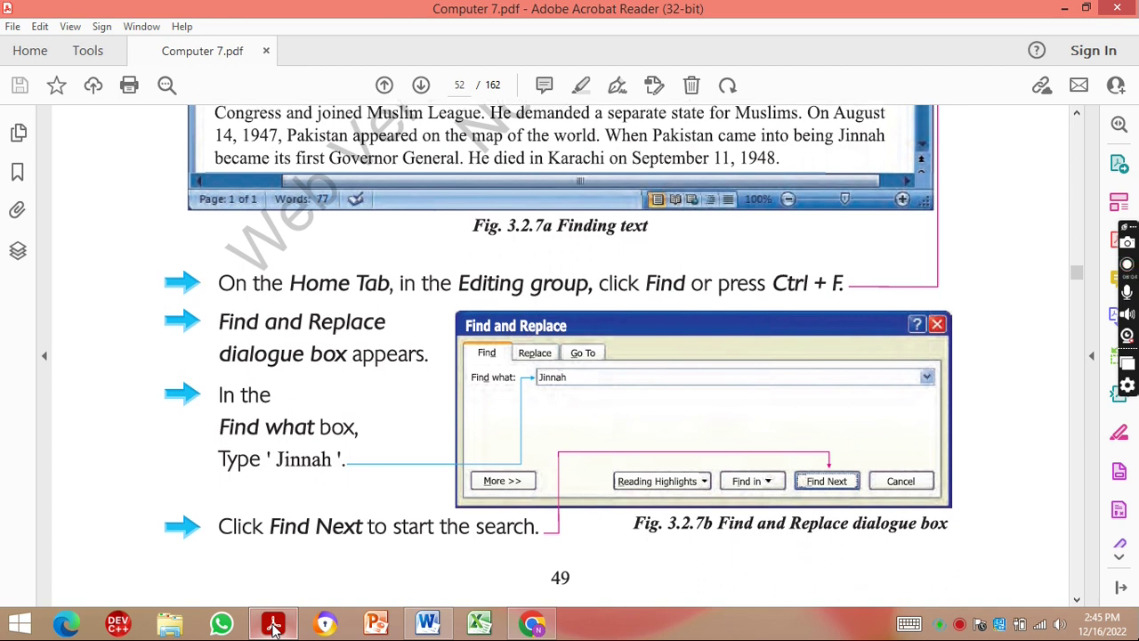
scroll(274, 629, "down", 1)
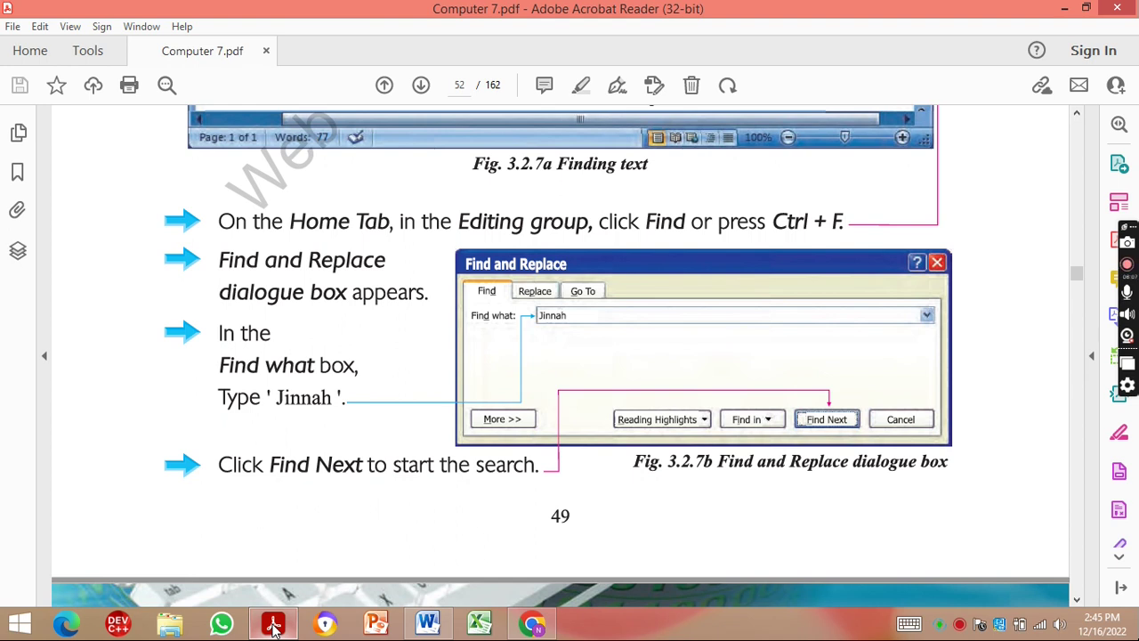
scroll(273, 629, "down", 1)
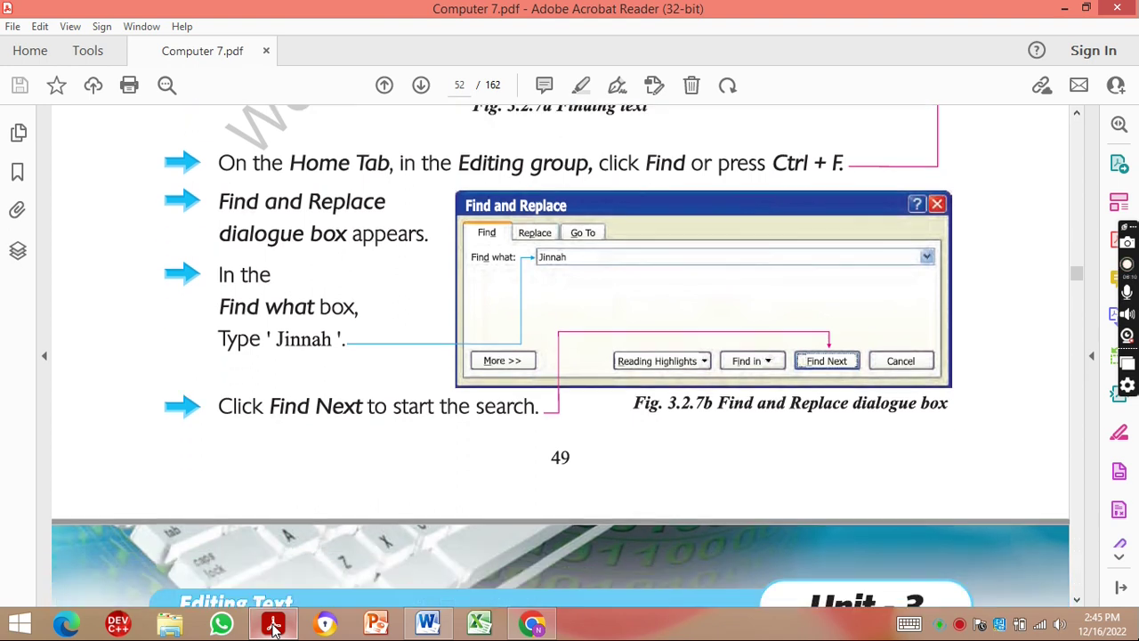
scroll(273, 629, "down", 1)
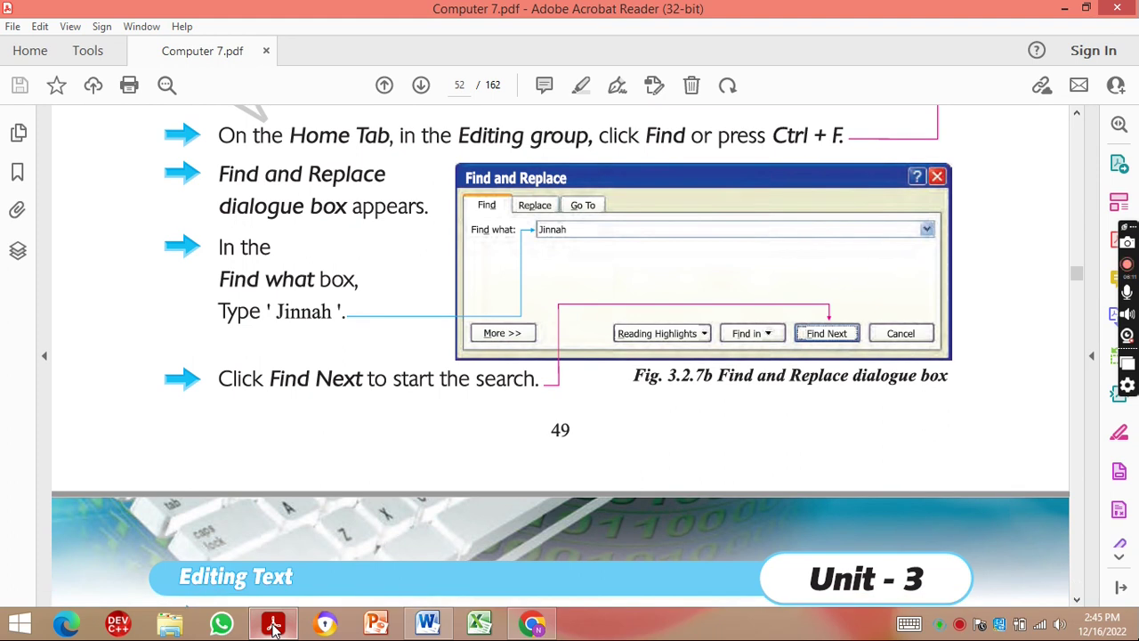
scroll(273, 629, "down", 1)
scroll(274, 629, "down", 1)
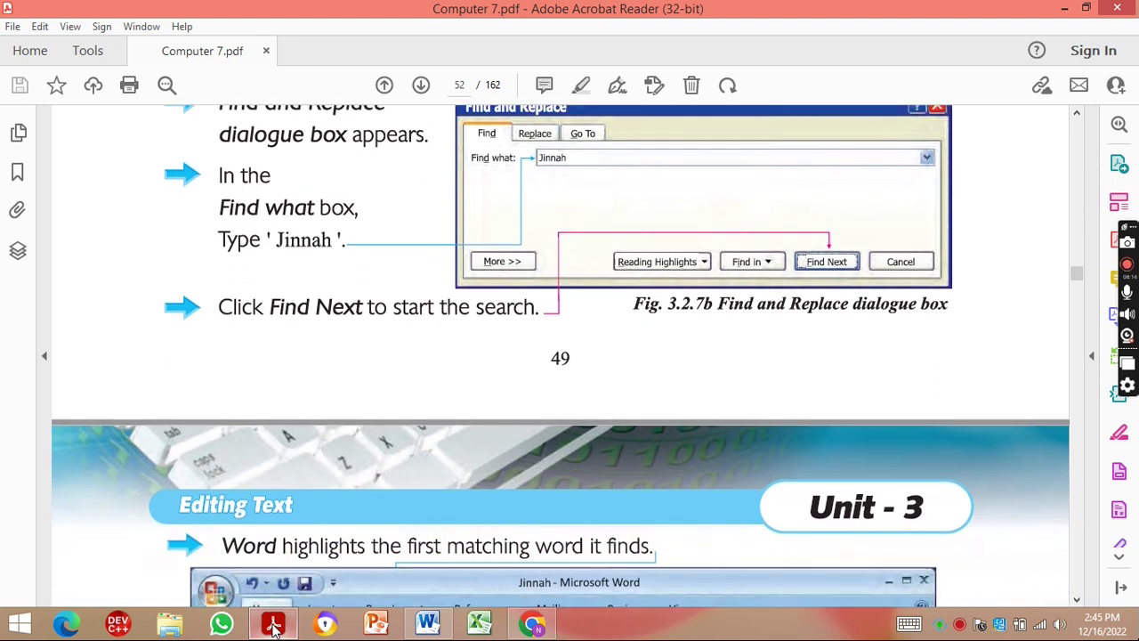
scroll(273, 629, "down", 4)
scroll(273, 629, "down", 5)
scroll(273, 629, "down", 1)
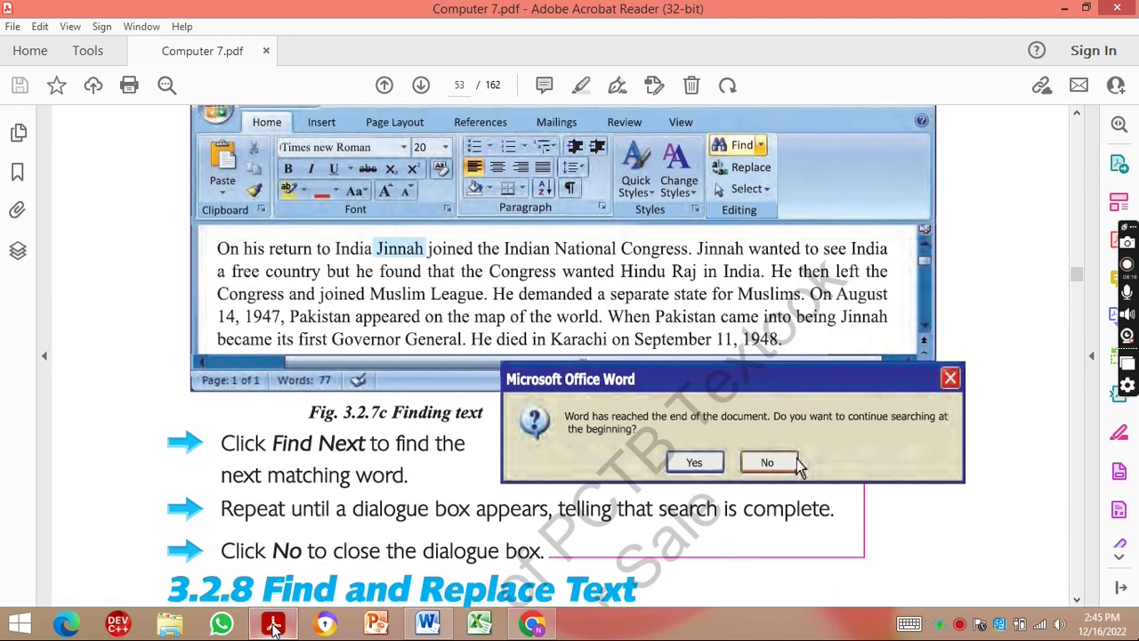
scroll(273, 629, "down", 1)
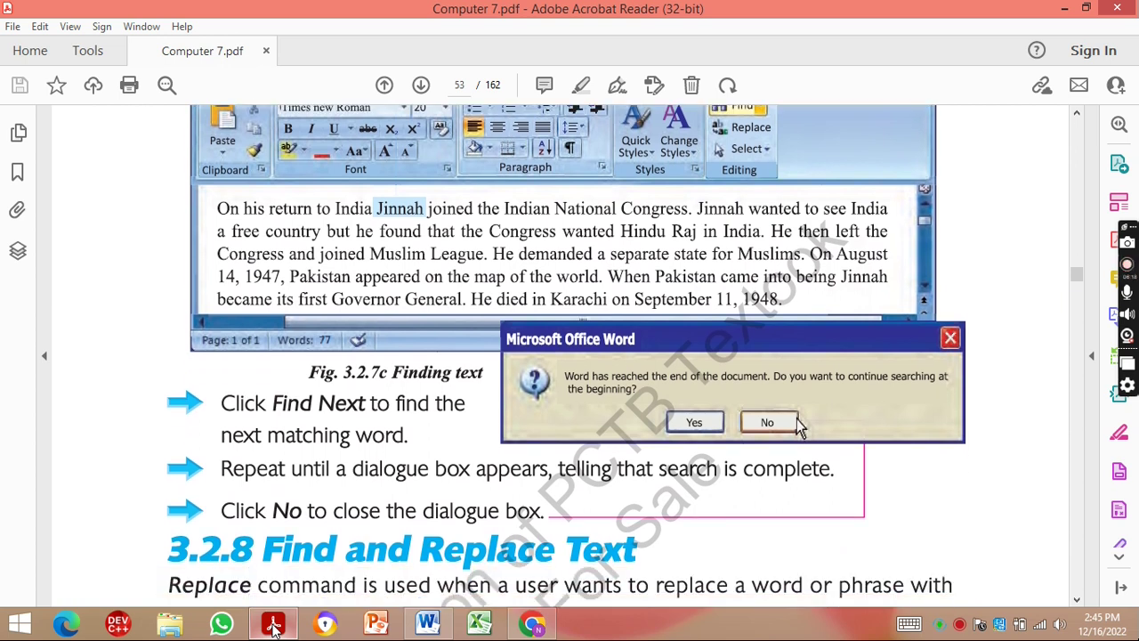
scroll(273, 629, "up", 1)
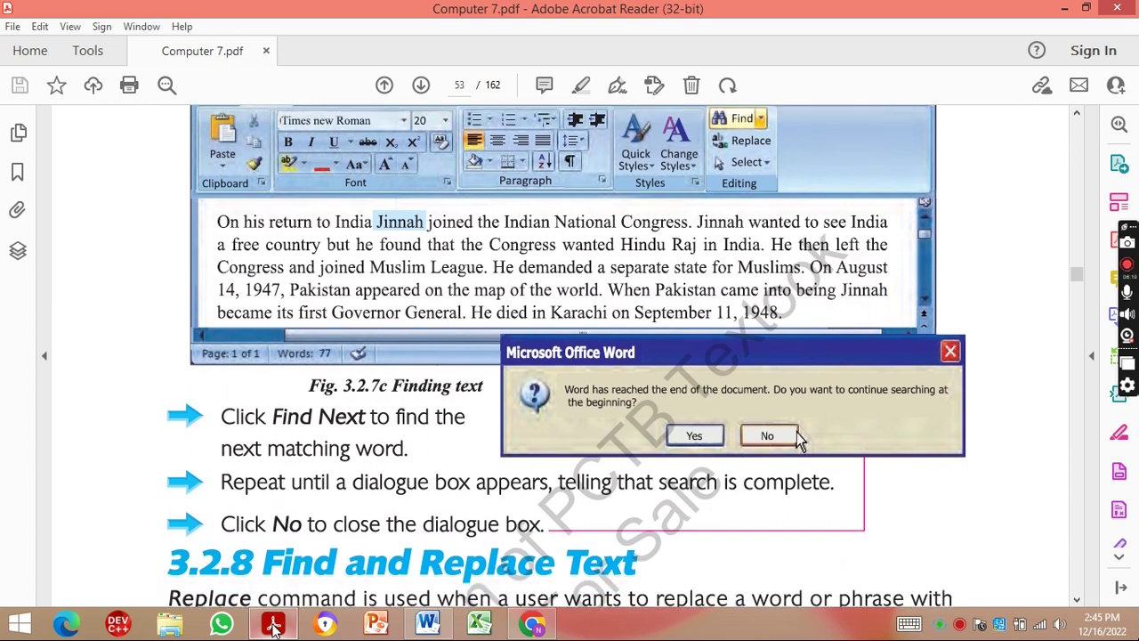
scroll(273, 629, "up", 2)
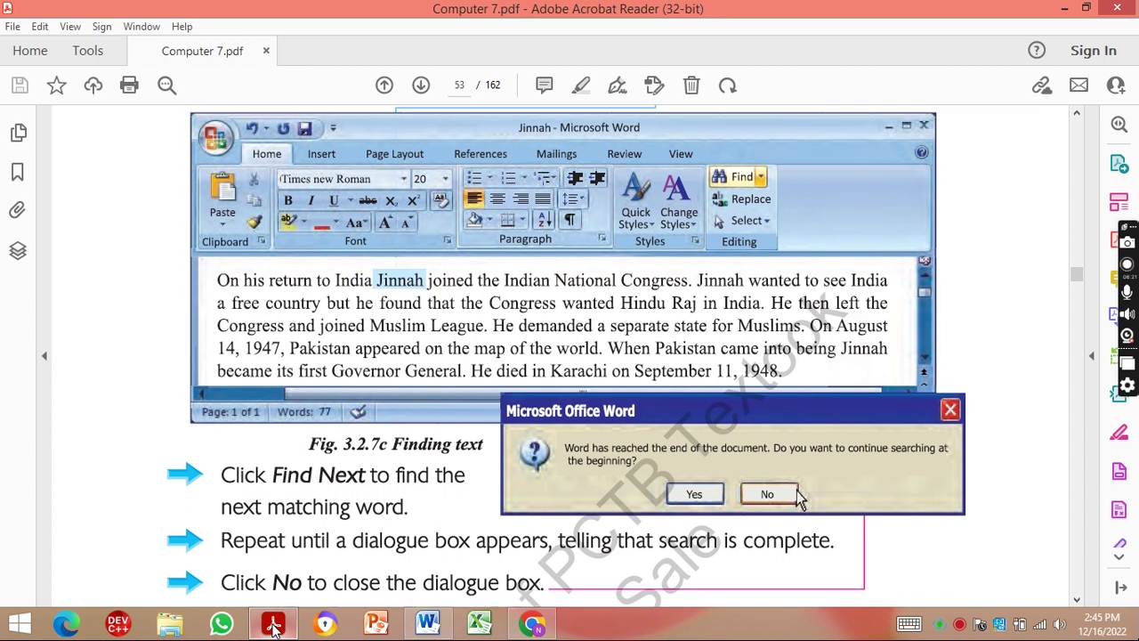
scroll(273, 629, "up", 4)
scroll(273, 629, "up", 4)
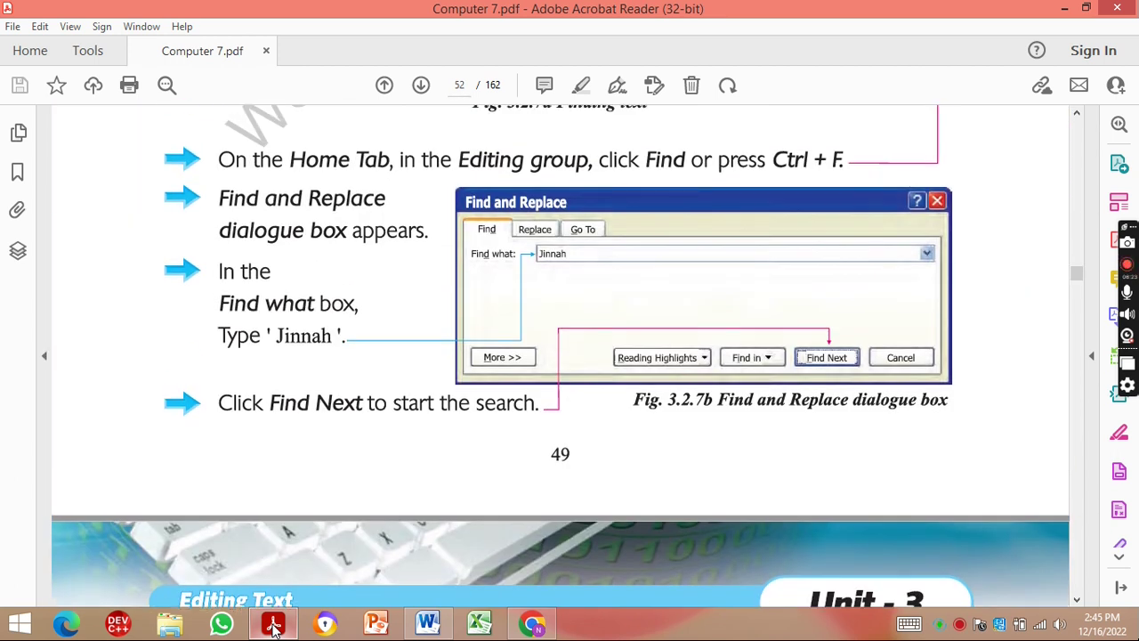
scroll(273, 629, "up", 4)
scroll(273, 629, "up", 4)
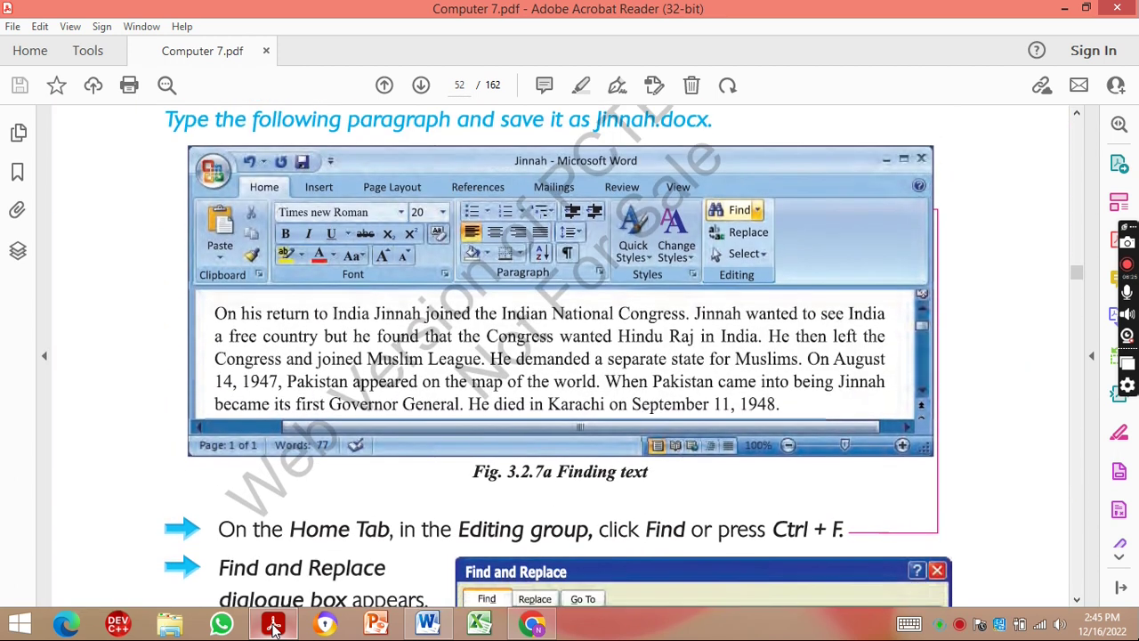
scroll(274, 629, "down", 6)
scroll(273, 629, "down", 5)
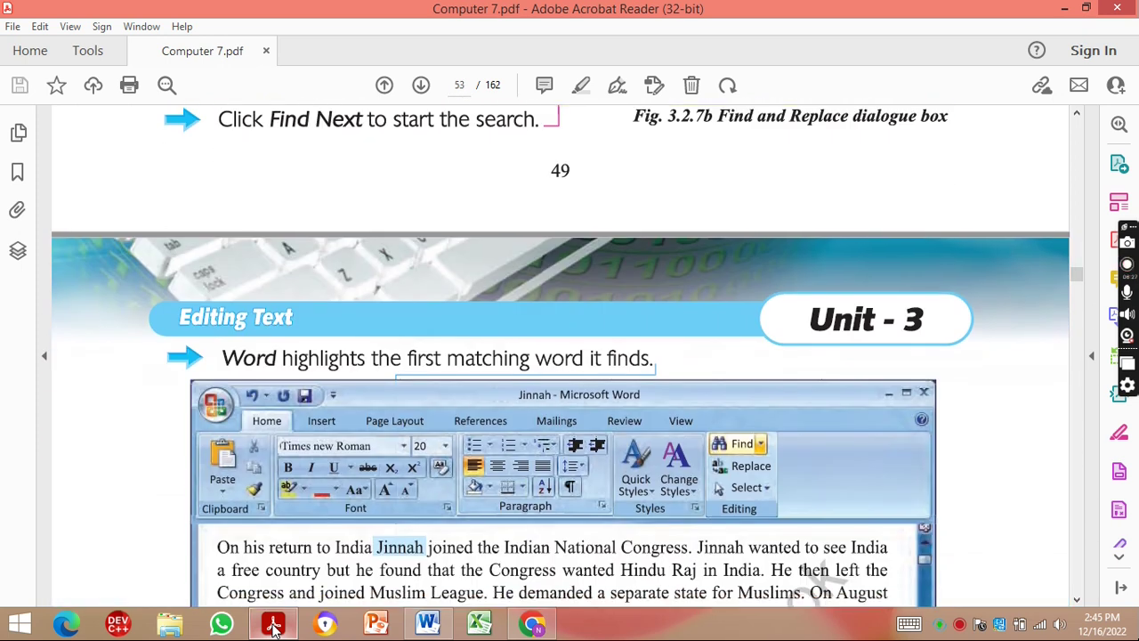
scroll(274, 629, "down", 3)
scroll(273, 629, "down", 3)
scroll(273, 629, "down", 1)
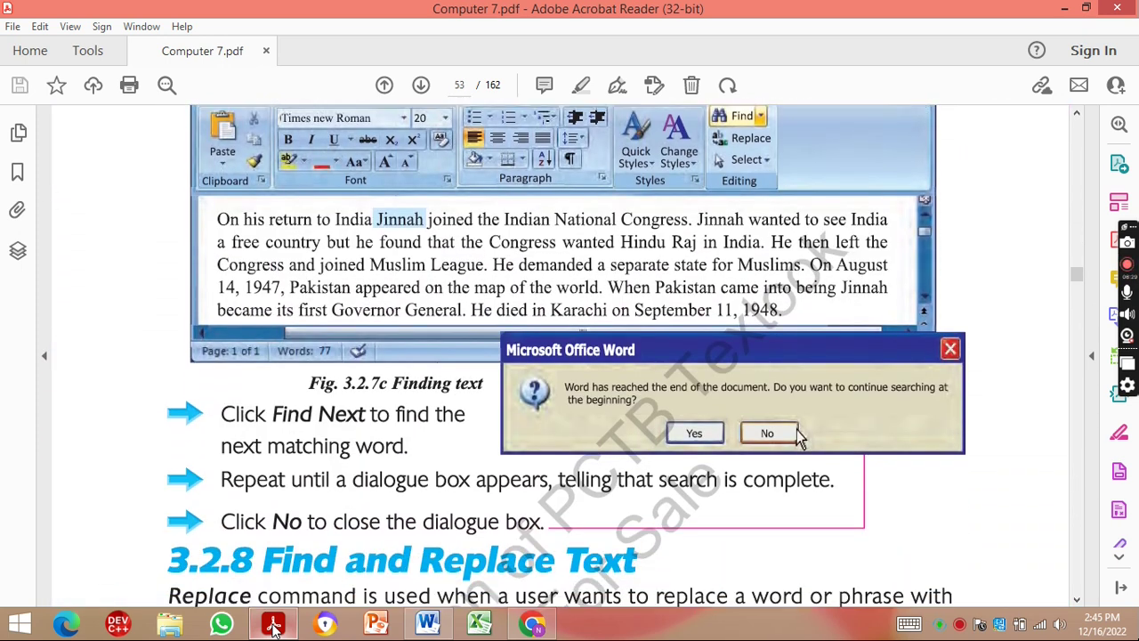
scroll(273, 629, "down", 1)
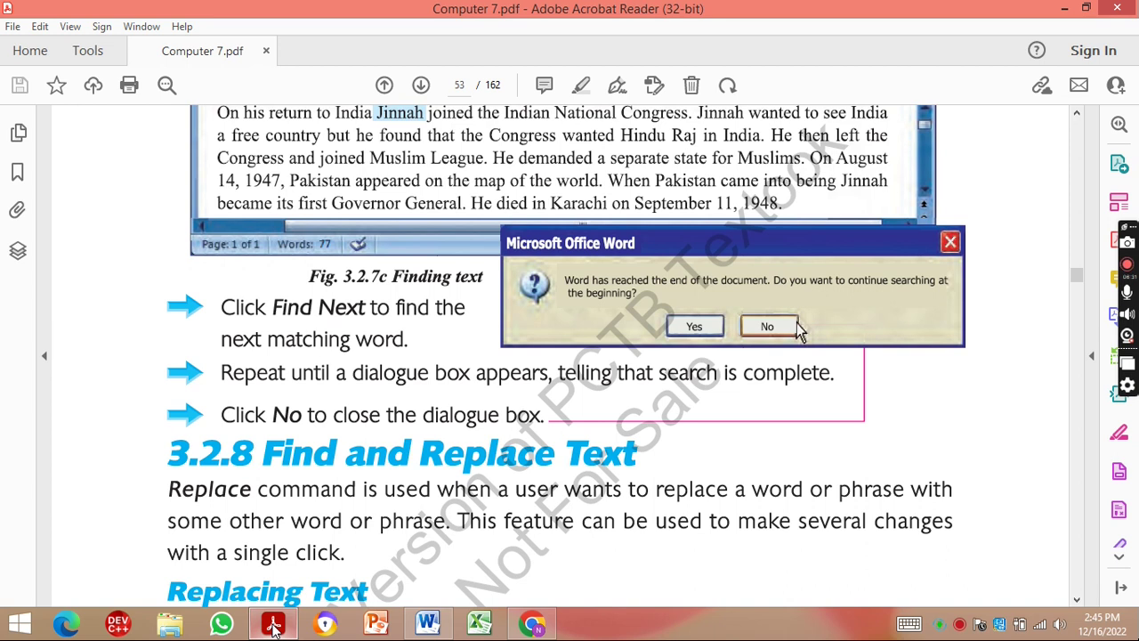
scroll(273, 629, "down", 4)
scroll(273, 629, "down", 2)
scroll(274, 629, "down", 1)
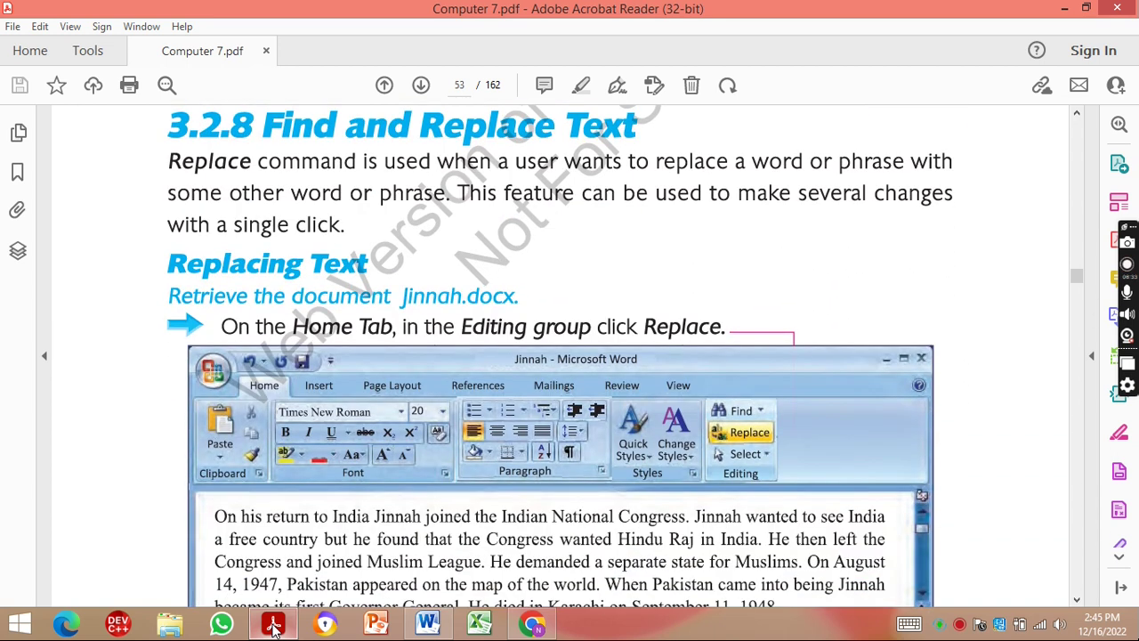
scroll(273, 629, "down", 1)
scroll(273, 629, "down", 1)
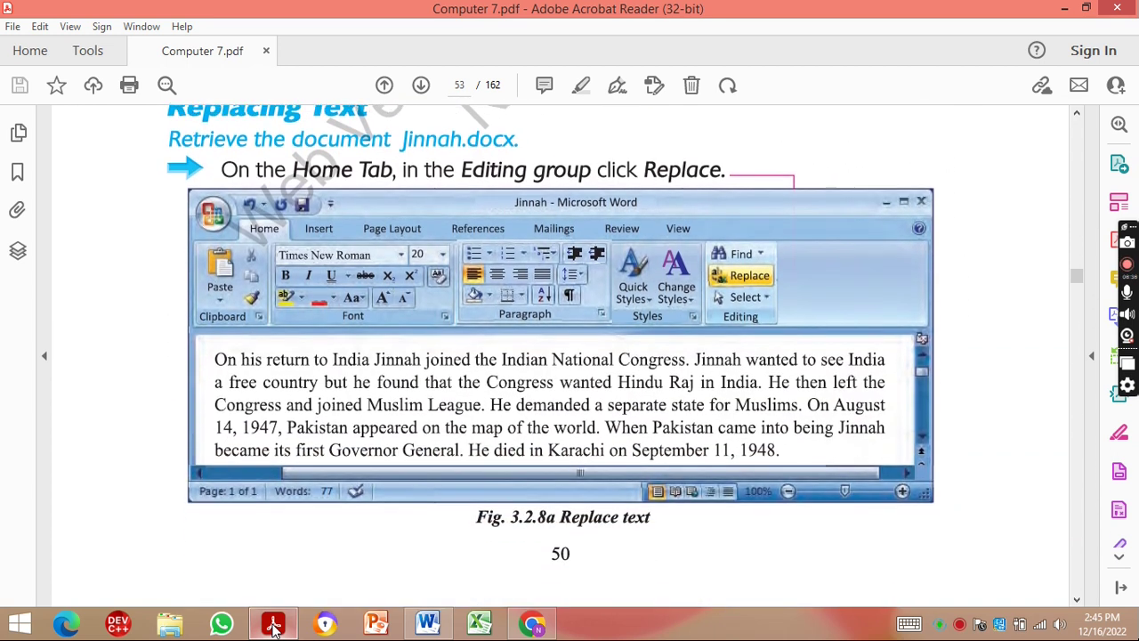
scroll(273, 629, "down", 3)
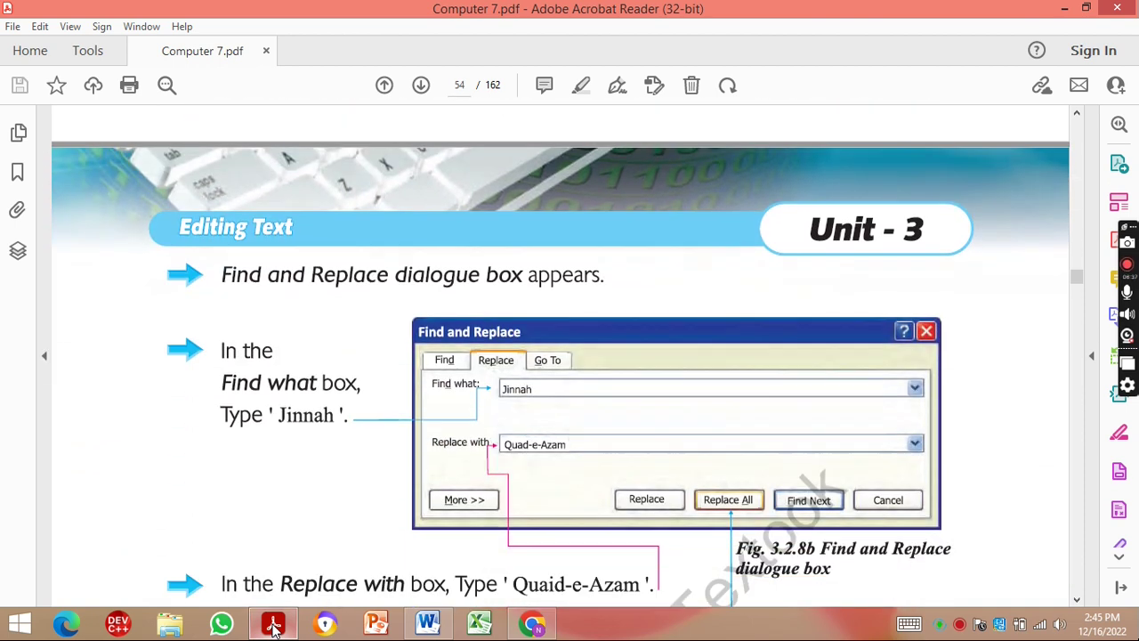
key("Up")
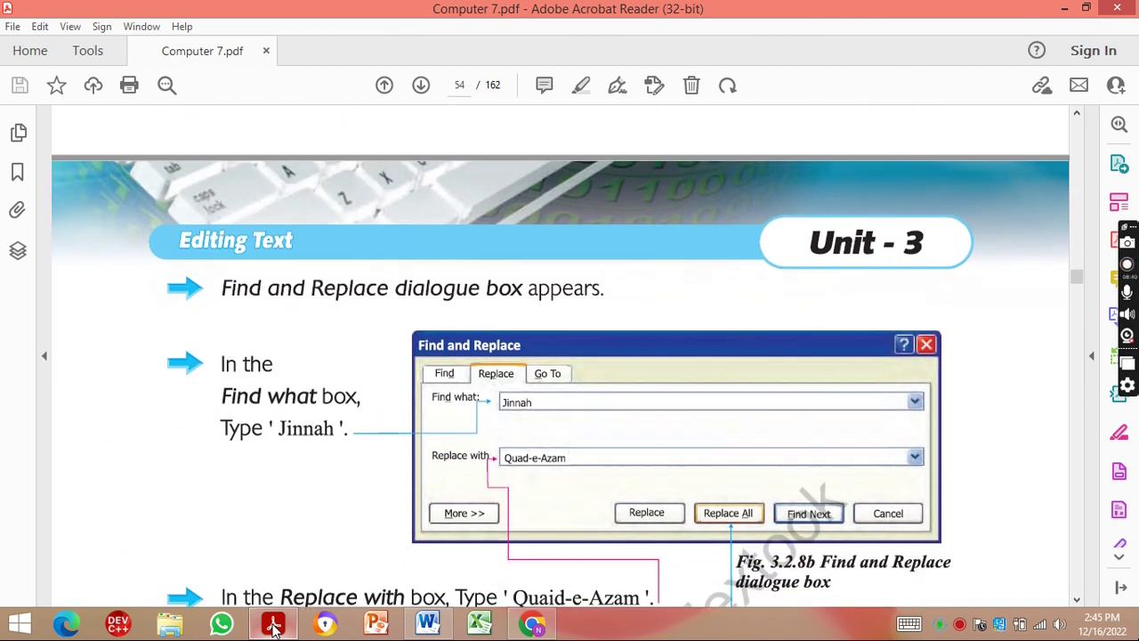
key("Up")
key("Up")
key("Up")
key("Up")
key("Up")
key("Up")
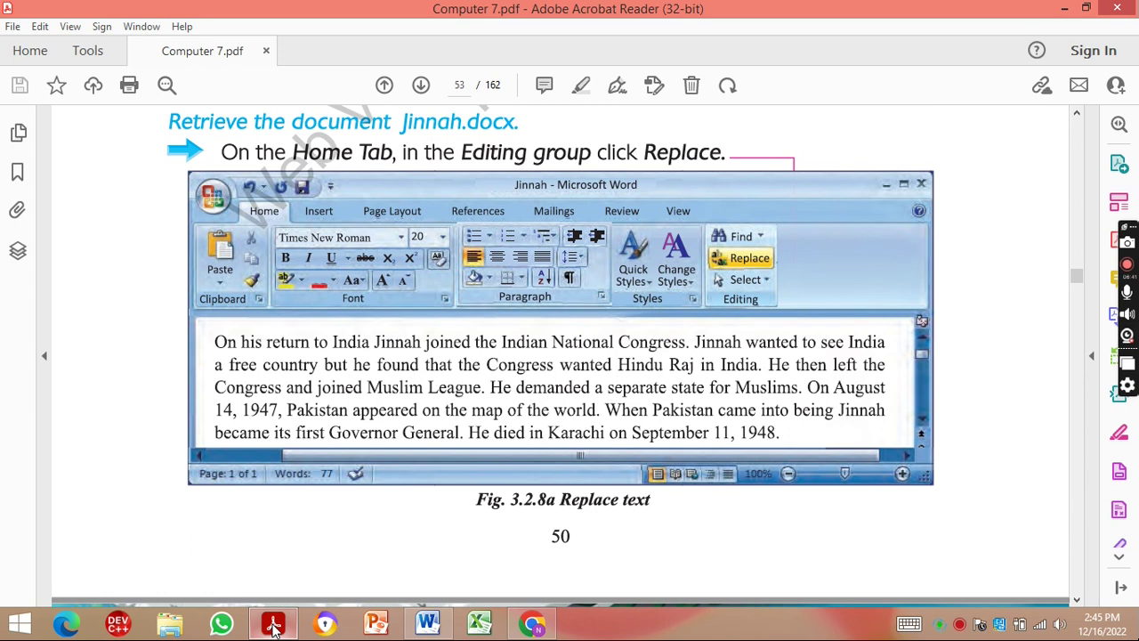
key("Up")
key("Up")
key("Up")
key("Up")
key("Up")
key("Up")
key("Up")
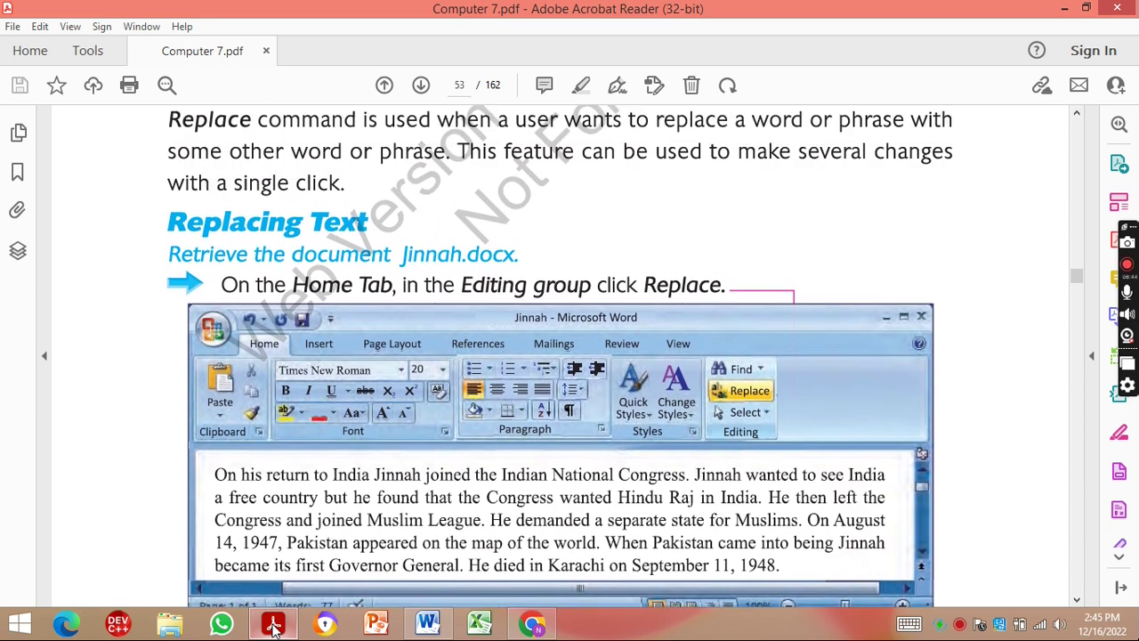
key("Up")
key("Up")
key("Up")
key("Up")
key("Up")
key("Up")
key("Up")
key("Up")
key("Up")
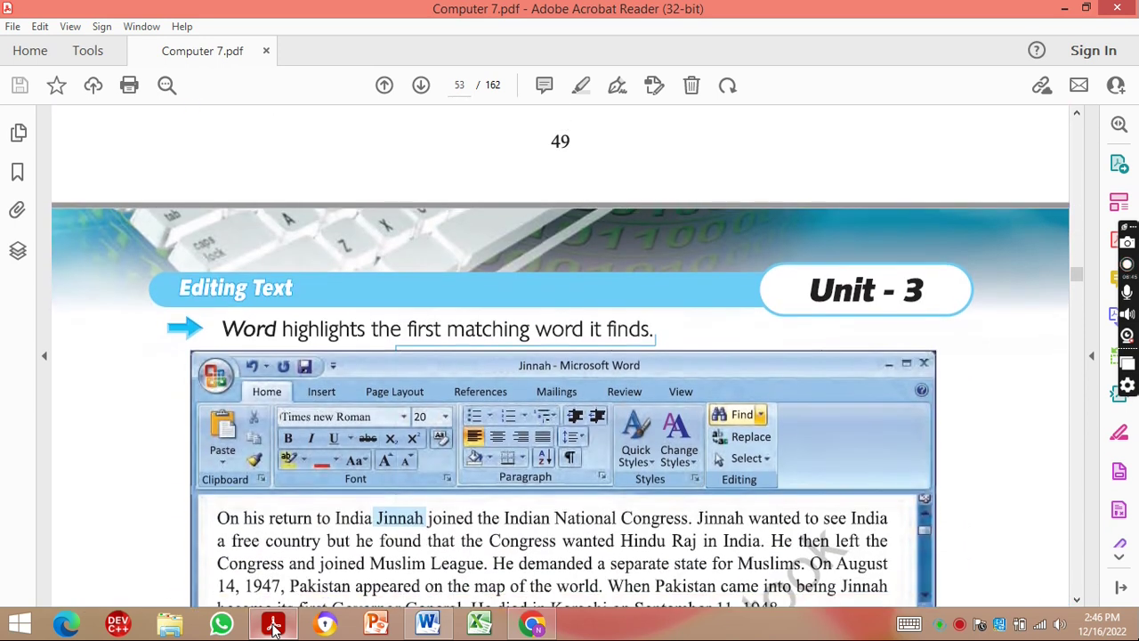
key("Down")
key("Down")
key("Down")
key("Down")
key("Down")
key("Down")
key("Down")
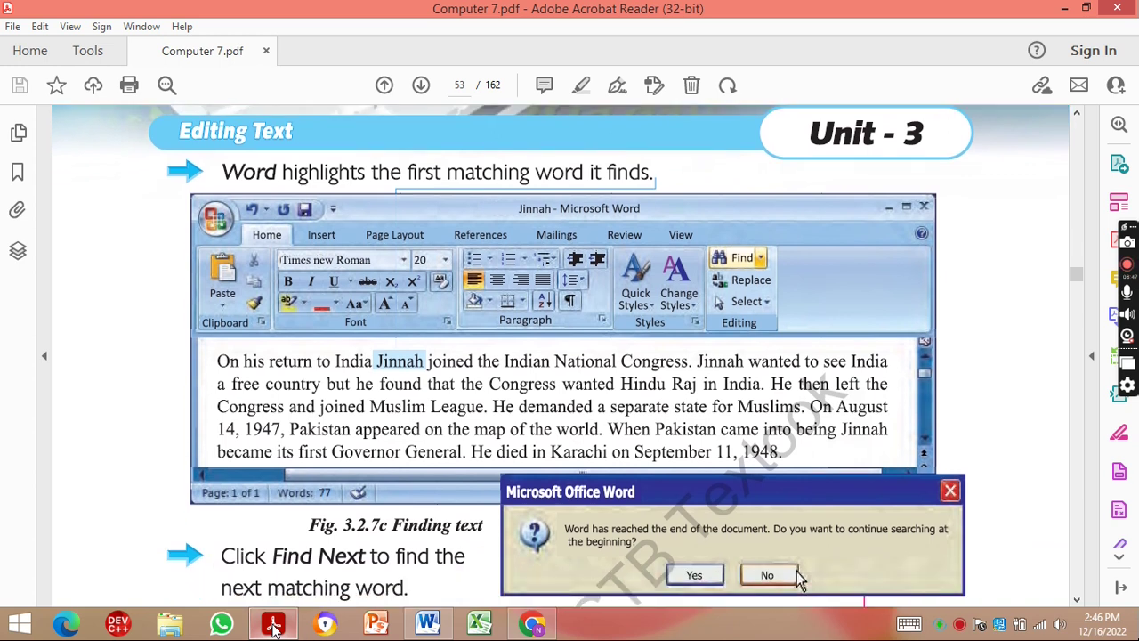
Search Jinnah.xdoc for 'jinnah' in the Navigation pane so all three matches are highlighted.
left_click(428, 625)
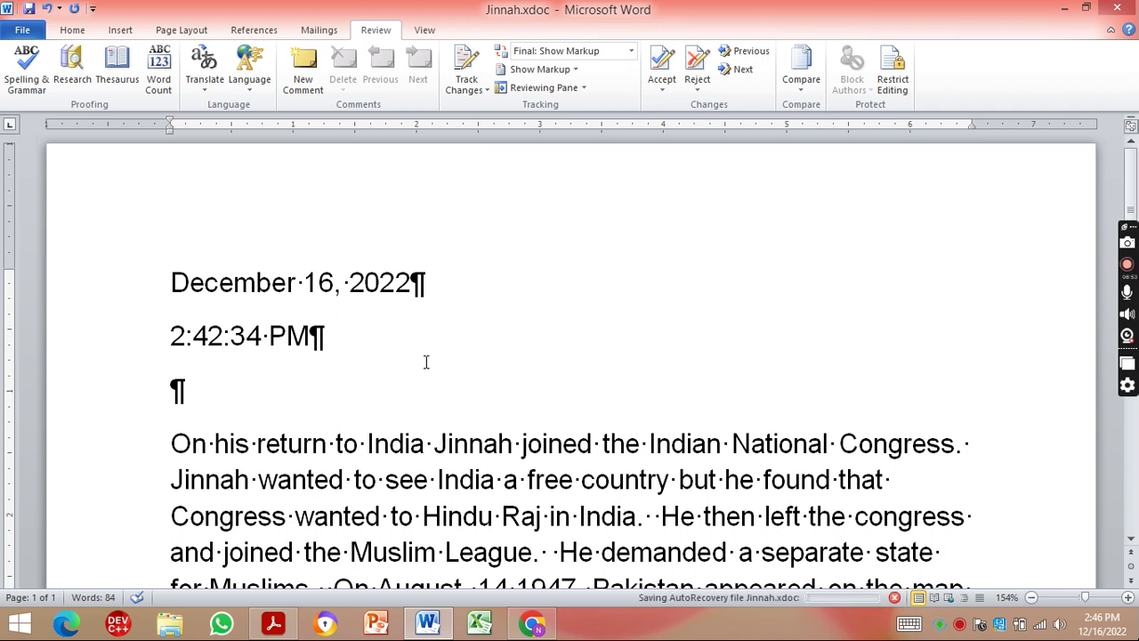
left_click(452, 257)
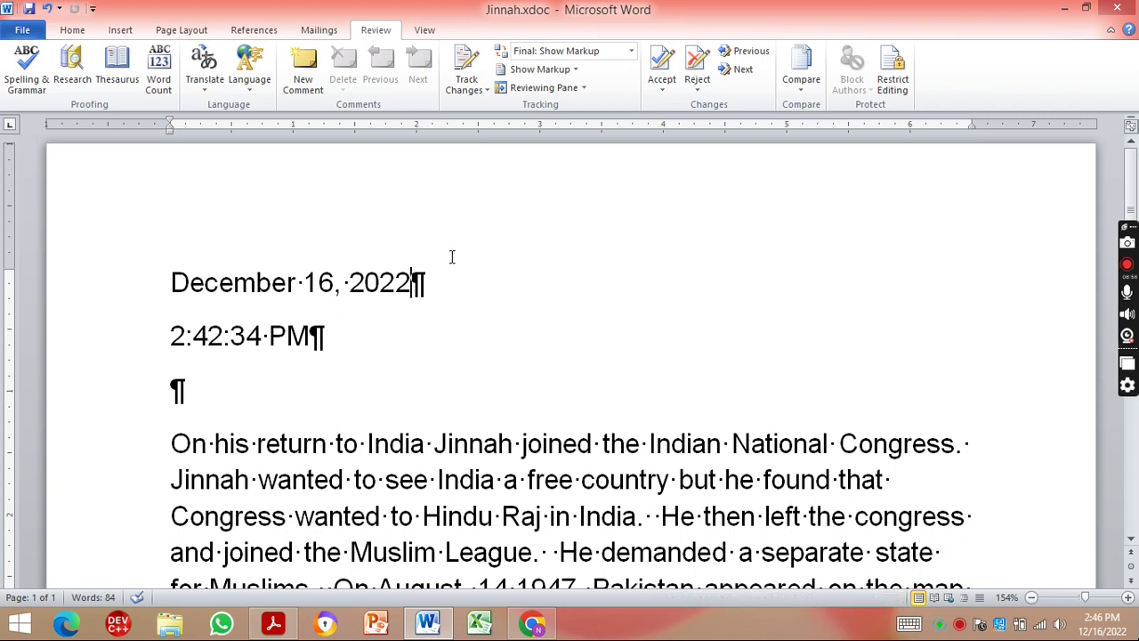
left_click(74, 34)
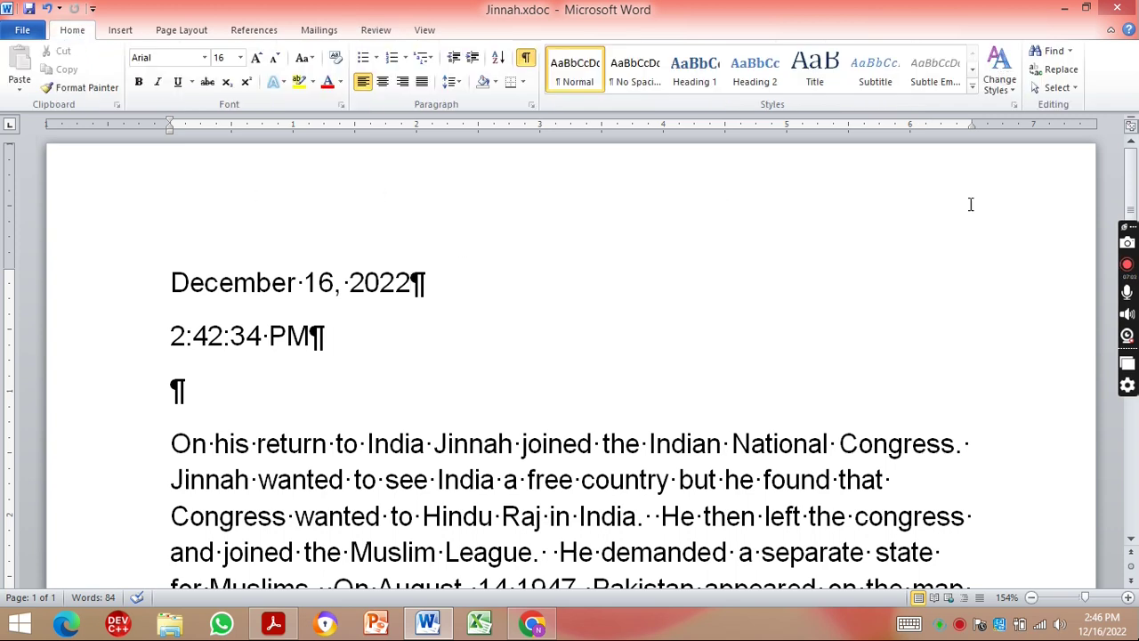
left_click(1054, 53)
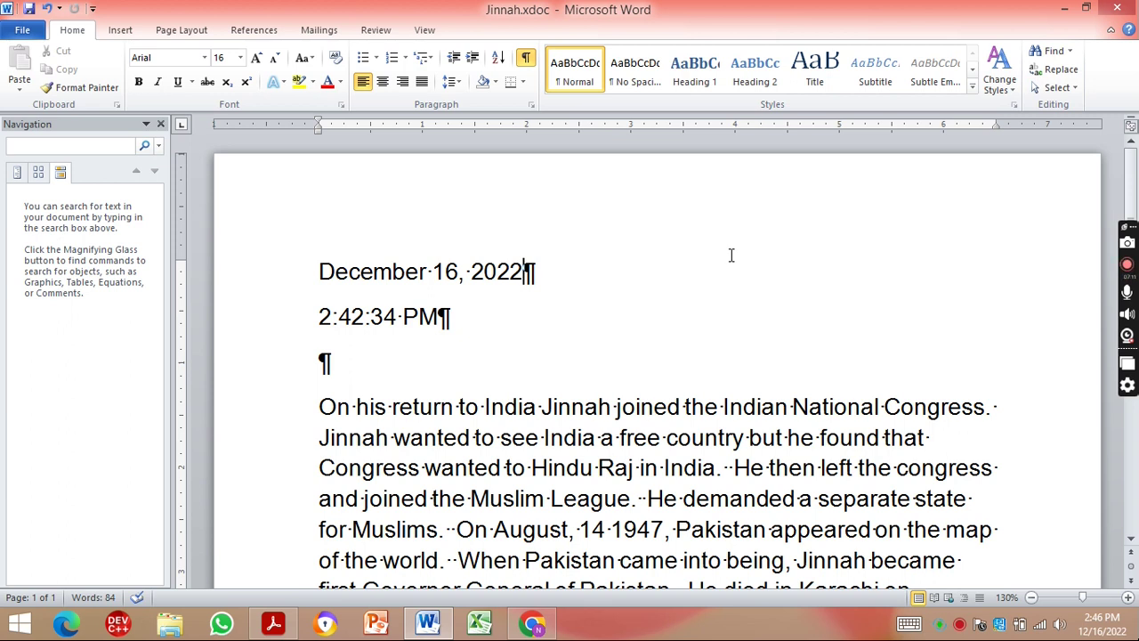
type("jinnh")
key("BackSpace")
type("ah")
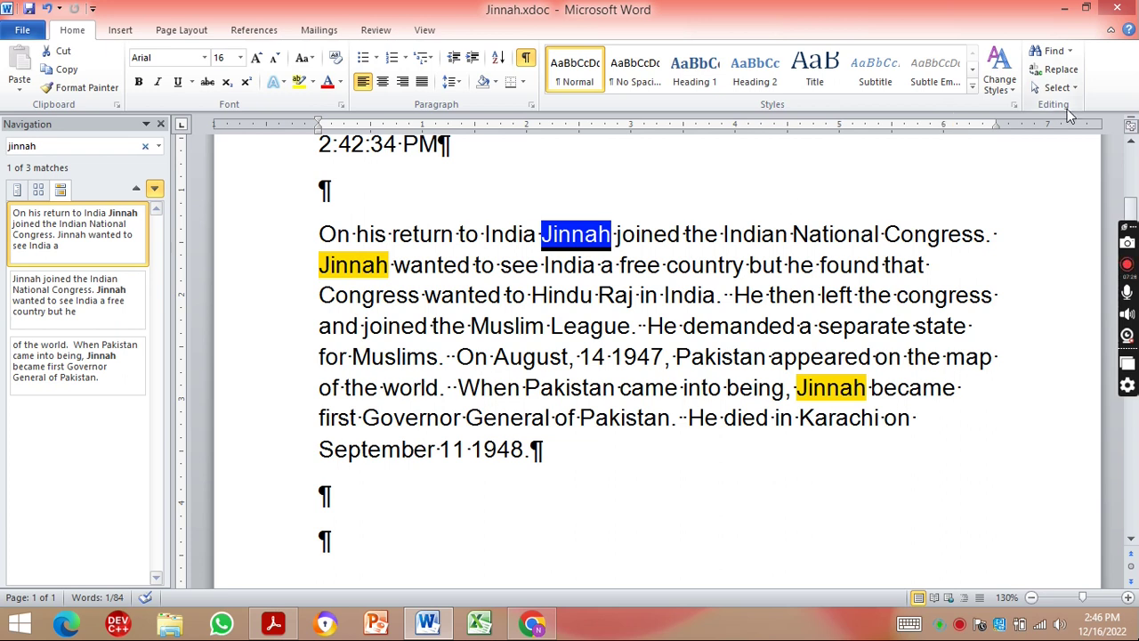
Open Find and Replace and enter 'Quaid e Azam' as the replacement text.
left_click(1060, 72)
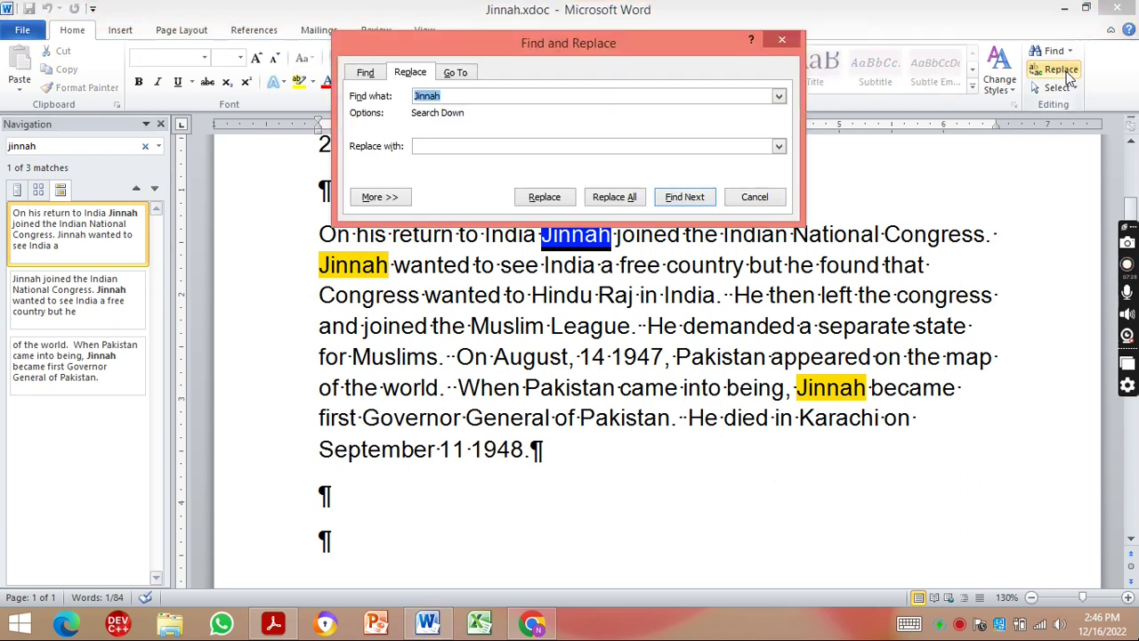
left_click(519, 149)
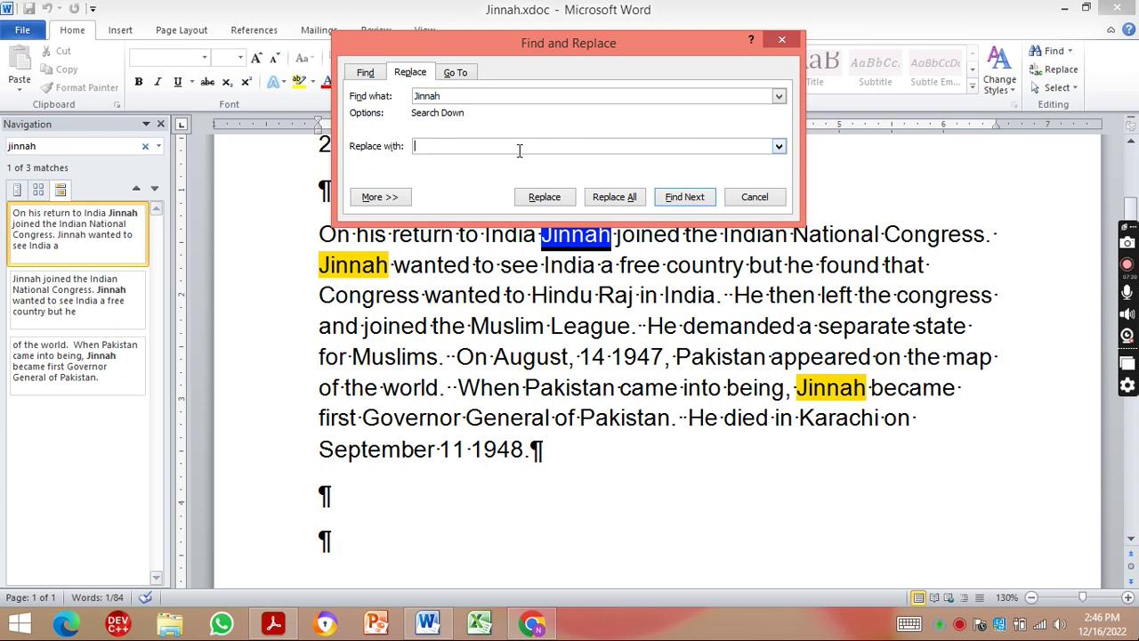
type("Quaid e Q")
key("BackSpace")
type("Azam")
Replace all three Jinnah occurrences one by one, answer the prompts, and close the dialog.
left_click(553, 201)
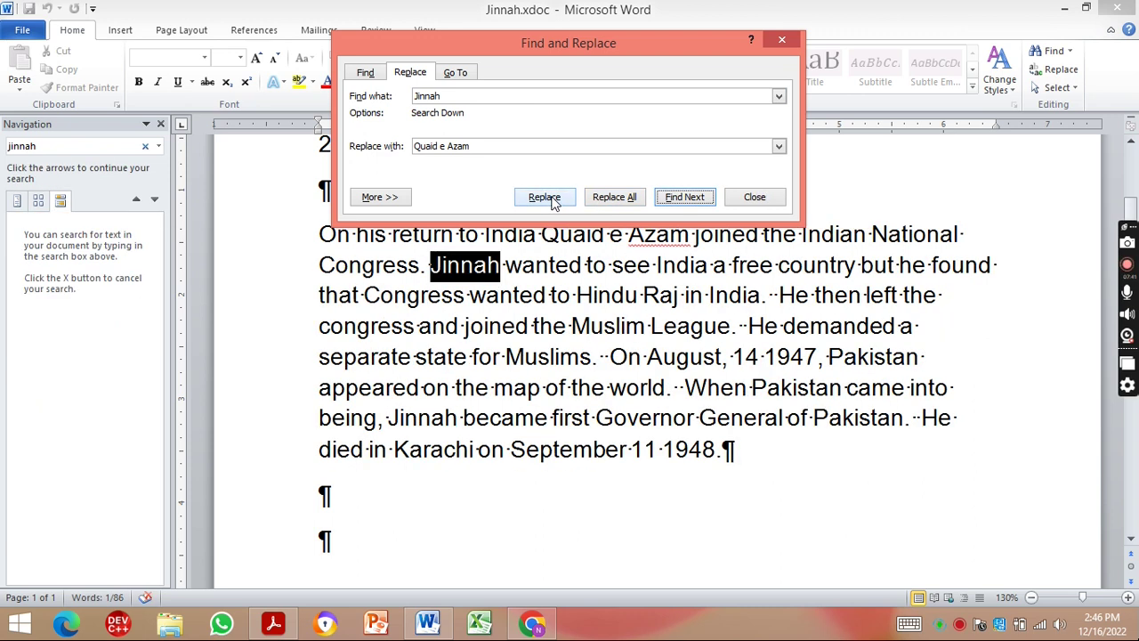
left_click(552, 201)
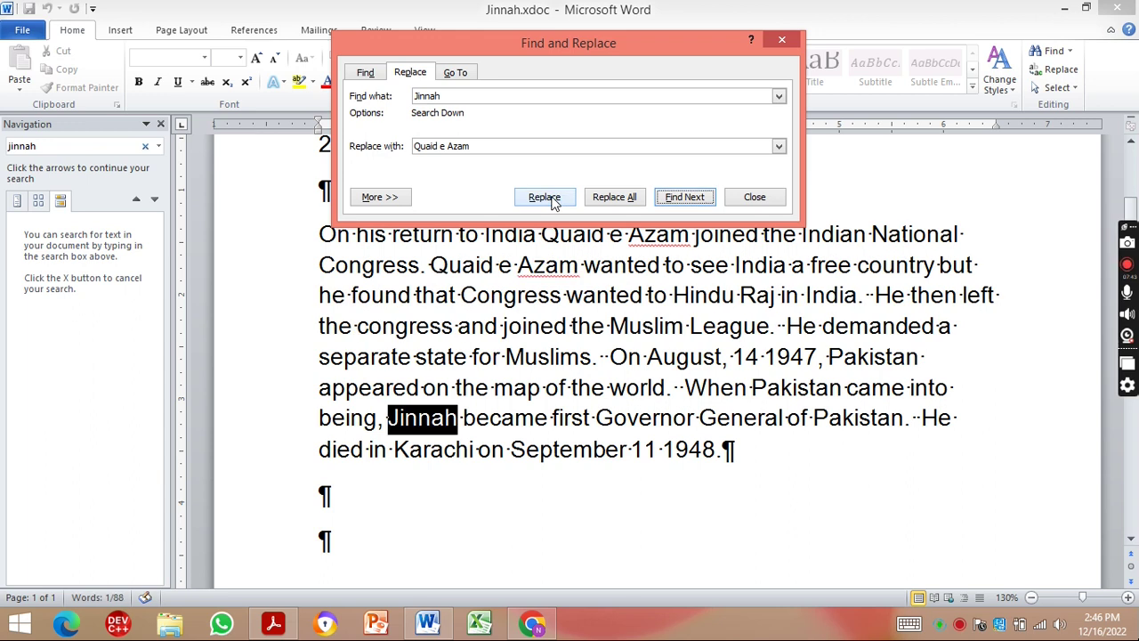
left_click(552, 201)
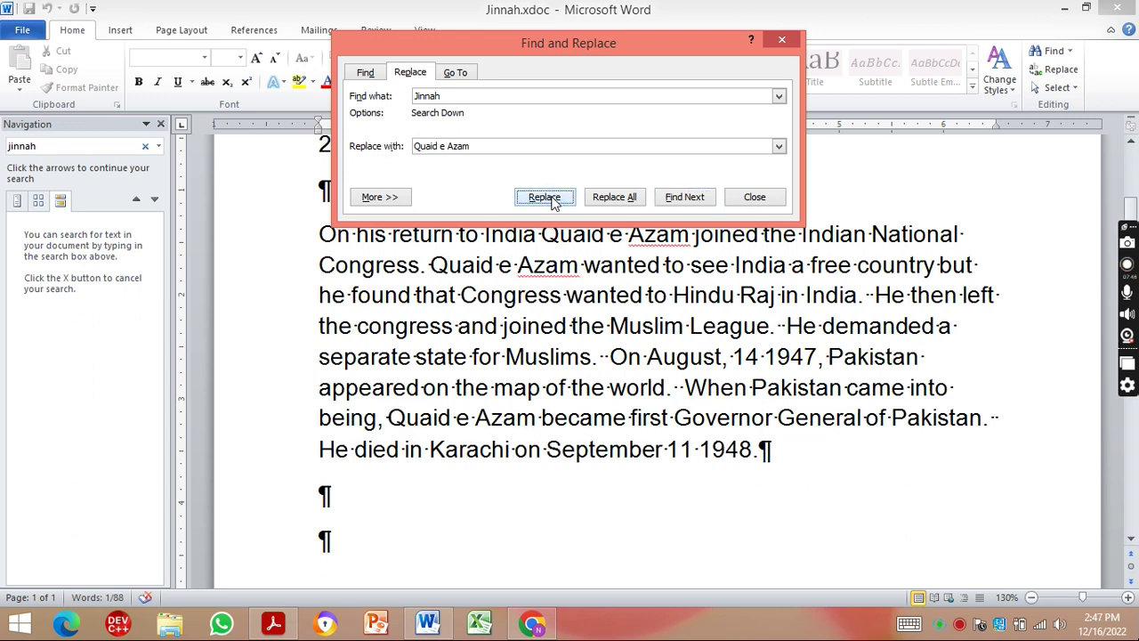
left_click(553, 201)
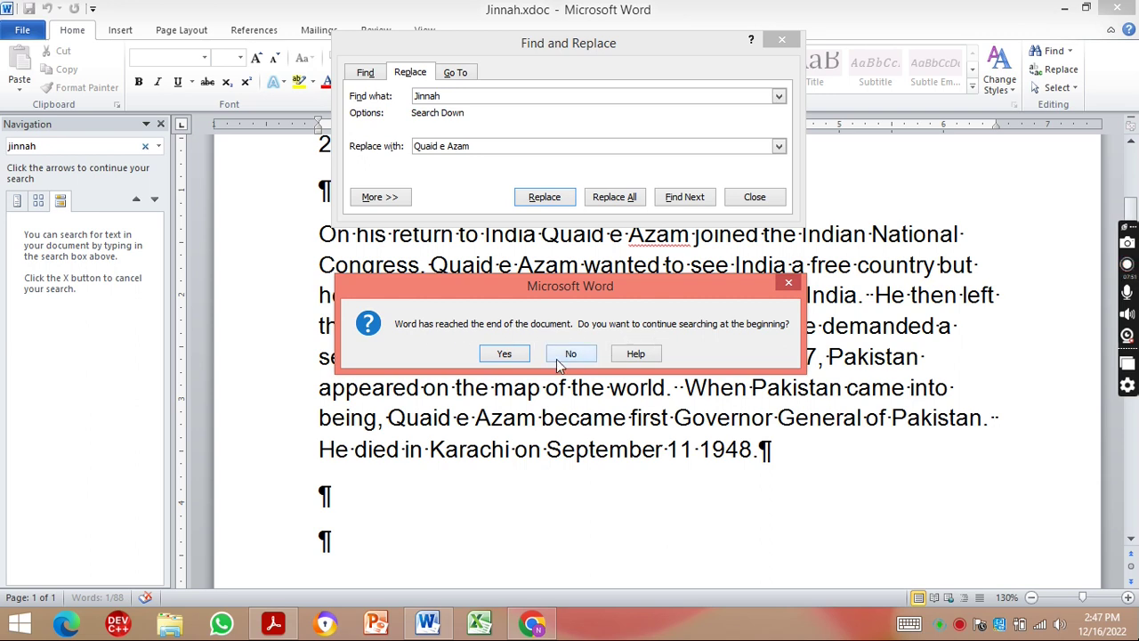
left_click(504, 354)
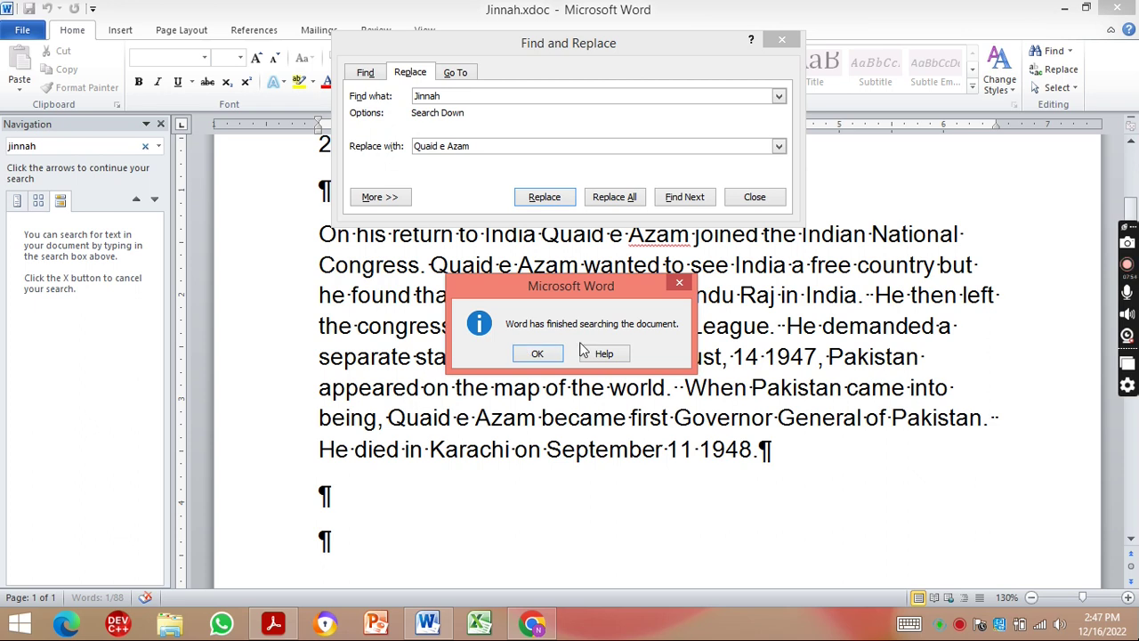
left_click(549, 354)
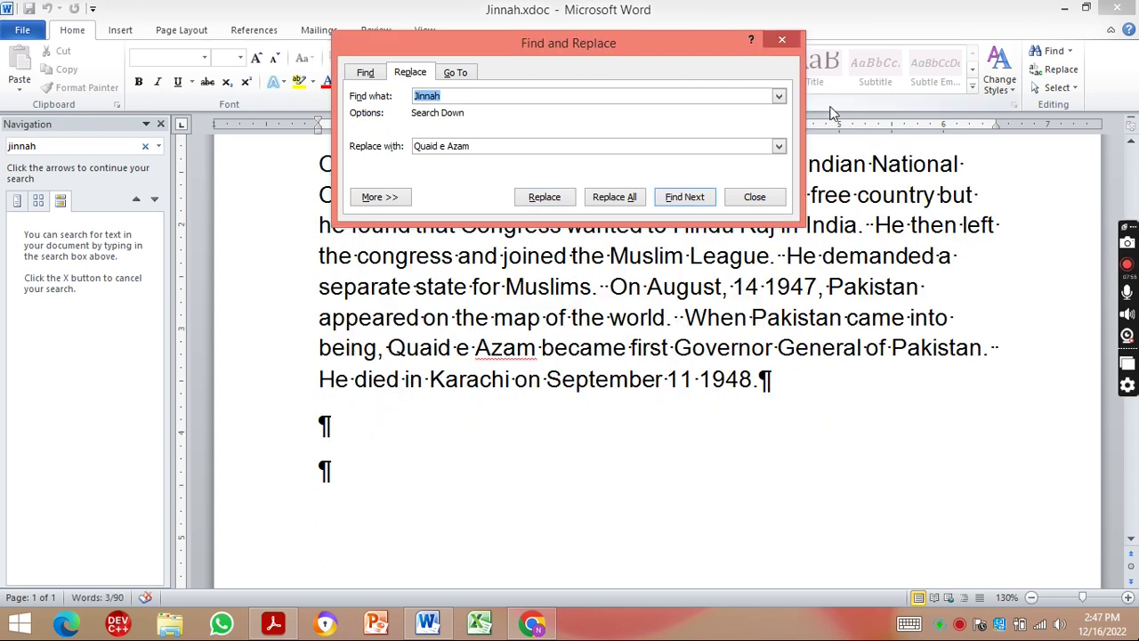
left_click(782, 41)
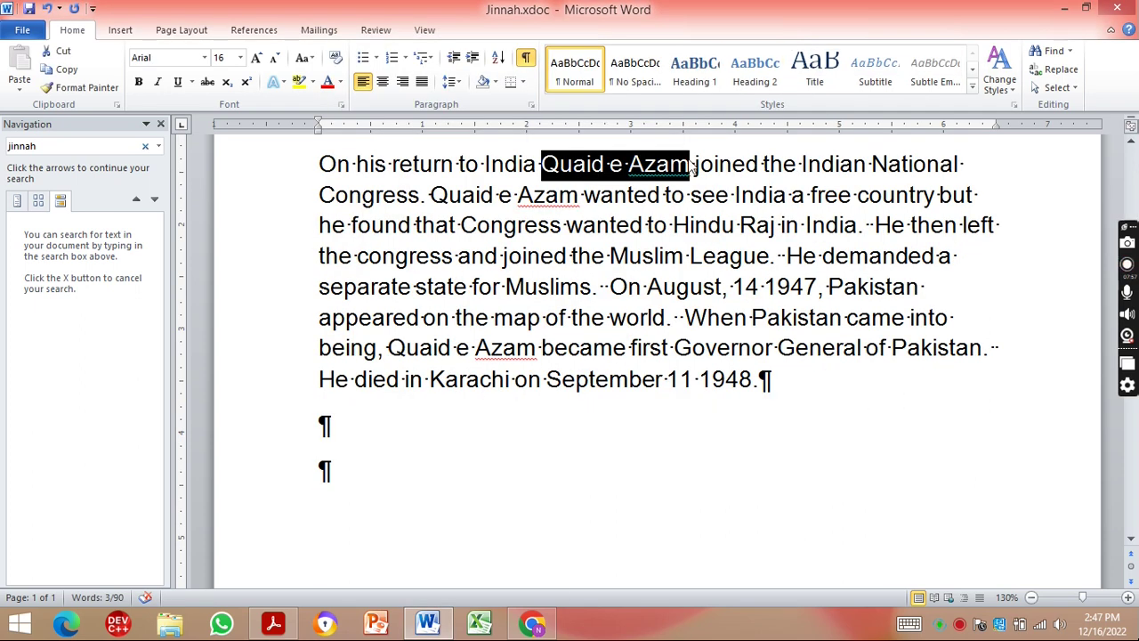
left_click(560, 471)
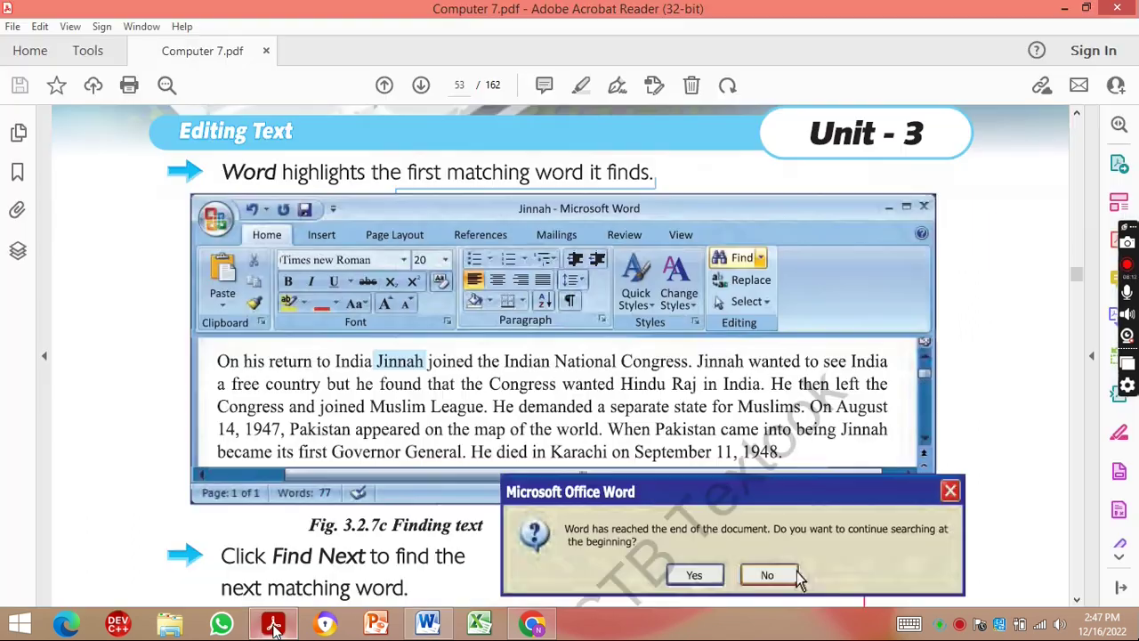
Scroll the Computer 7 textbook PDF past Find and Replace to the 'Using the Thesaurus' steps on page 55.
left_click(273, 625)
key("Down")
key("Down")
key("Down")
key("Down")
key("Down")
key("Down")
key("Down")
key("Down")
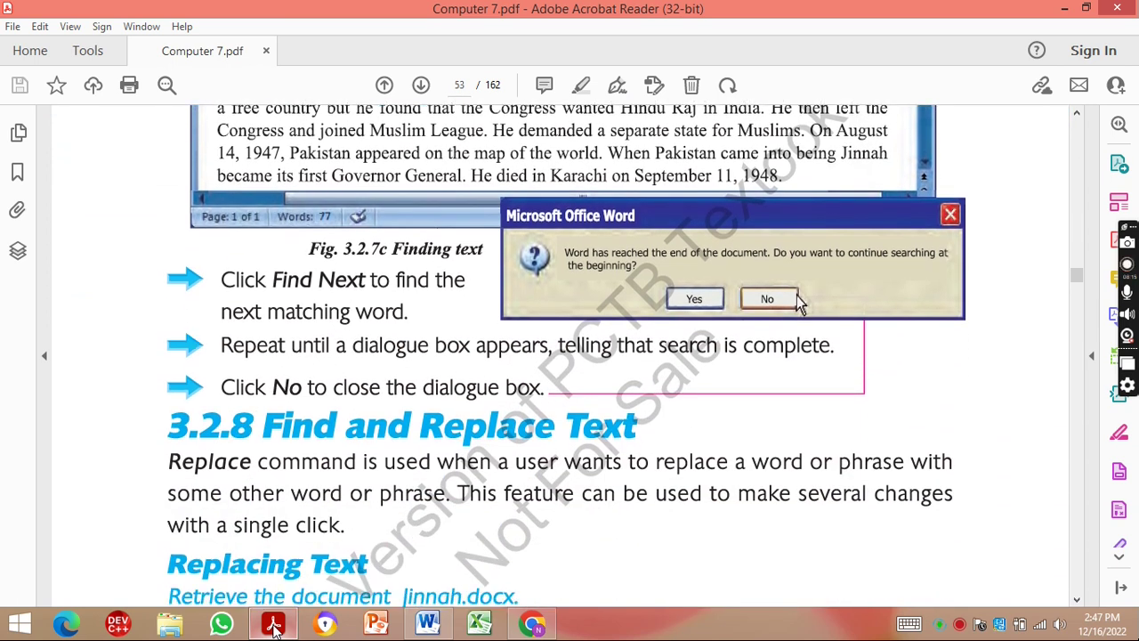
key("Down")
key("Down")
key("Down")
key("Down")
key("Down")
key("Down")
key("Down")
key("Down")
key("Down")
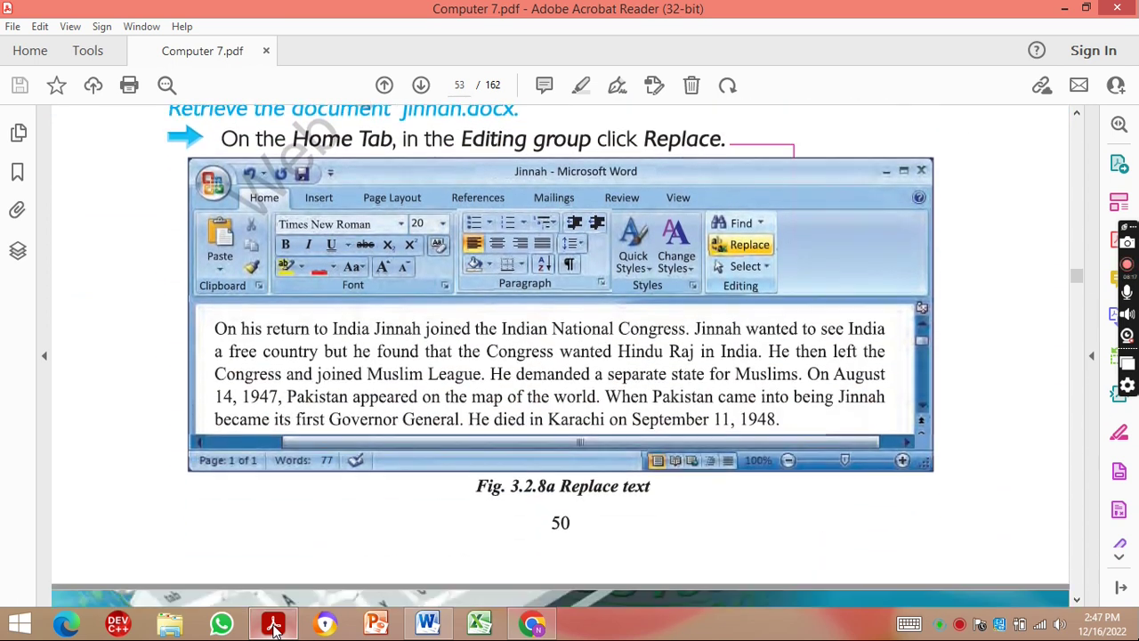
key("Down")
key("Down")
key("Down")
key("Down")
key("Down")
key("Down")
key("Down")
key("Down")
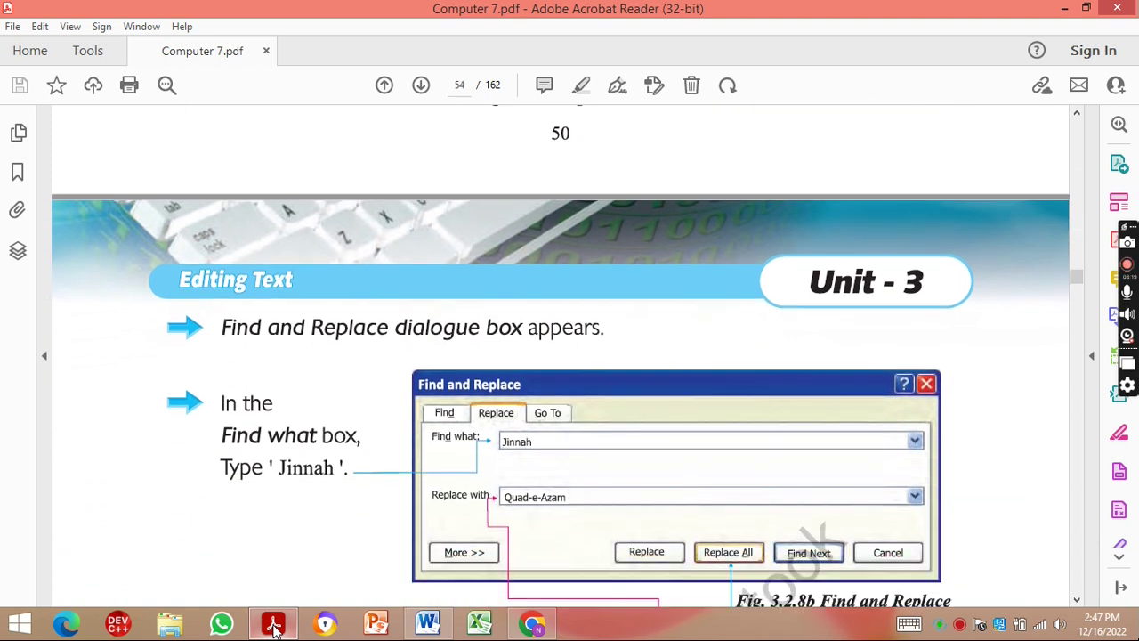
key("Down")
key("Down")
key("Down")
key("Down")
key("Down")
key("Down")
key("Down")
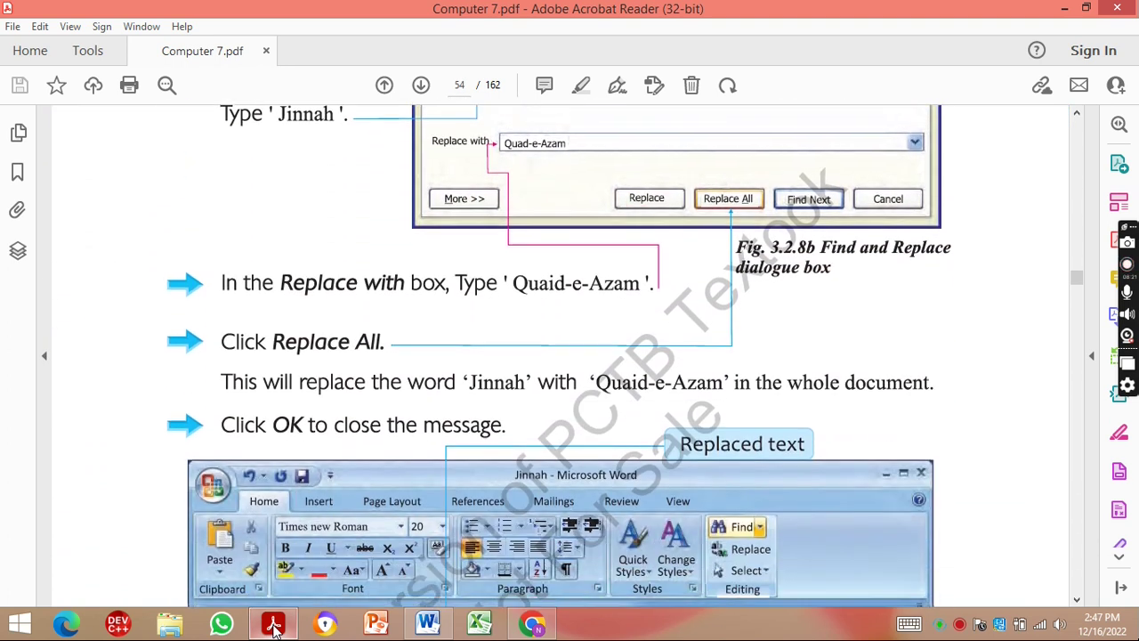
key("Down")
key("Down")
key("Down")
key("Down")
key("Down")
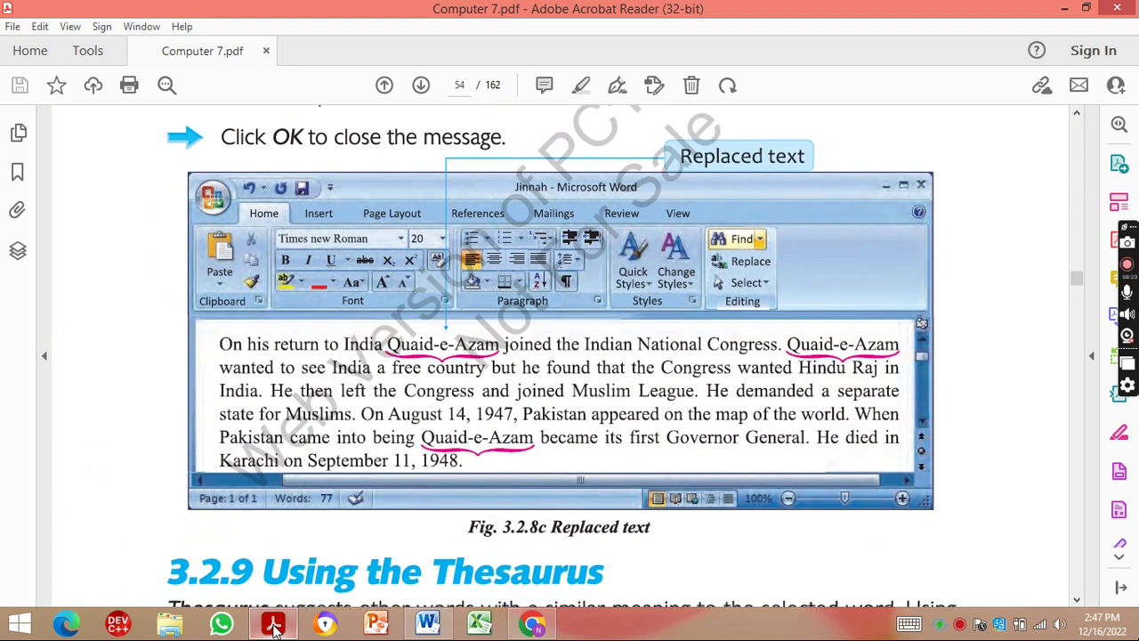
key("Down")
key("Down")
key("Down")
key("Down")
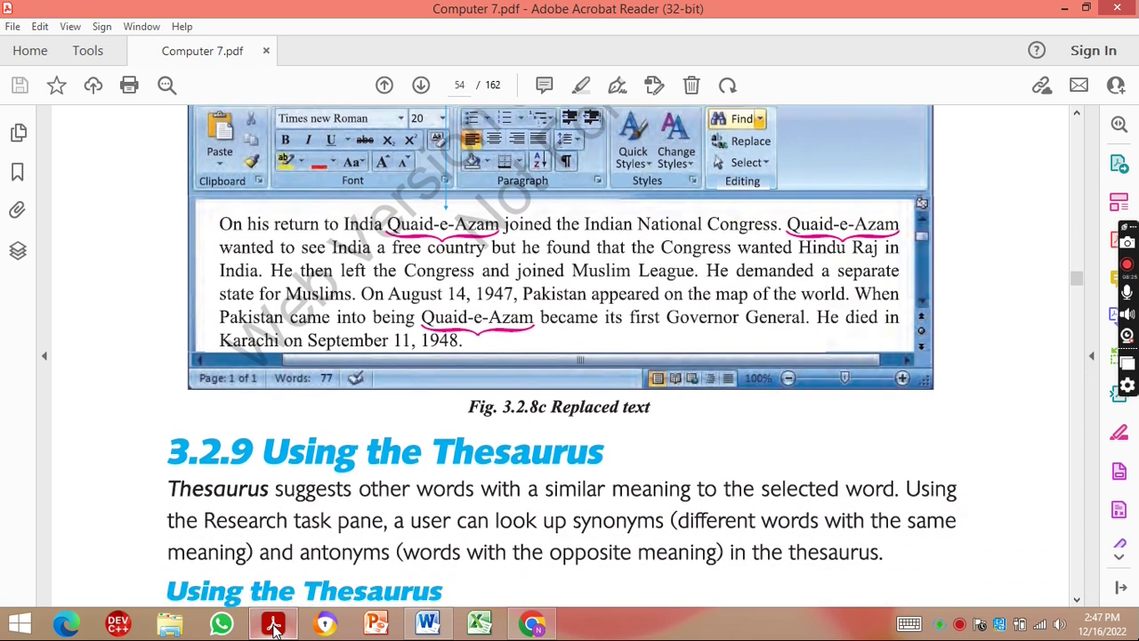
key("Down")
key("Down")
key("Down")
key("Down")
key("Down")
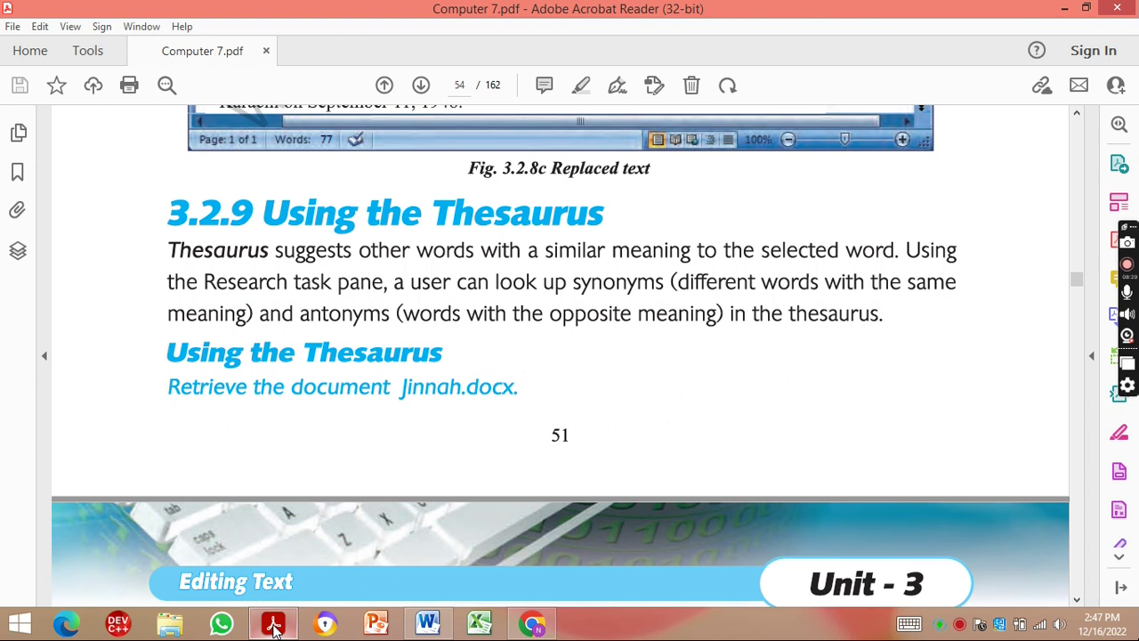
key("Down")
key("Down")
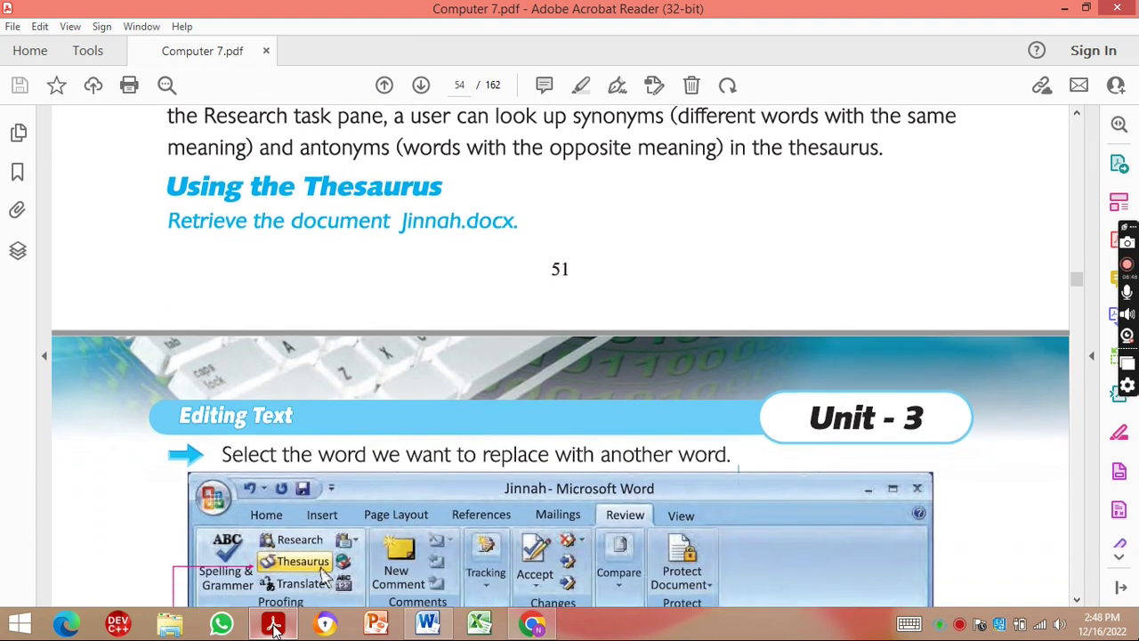
key("Up")
key("Up")
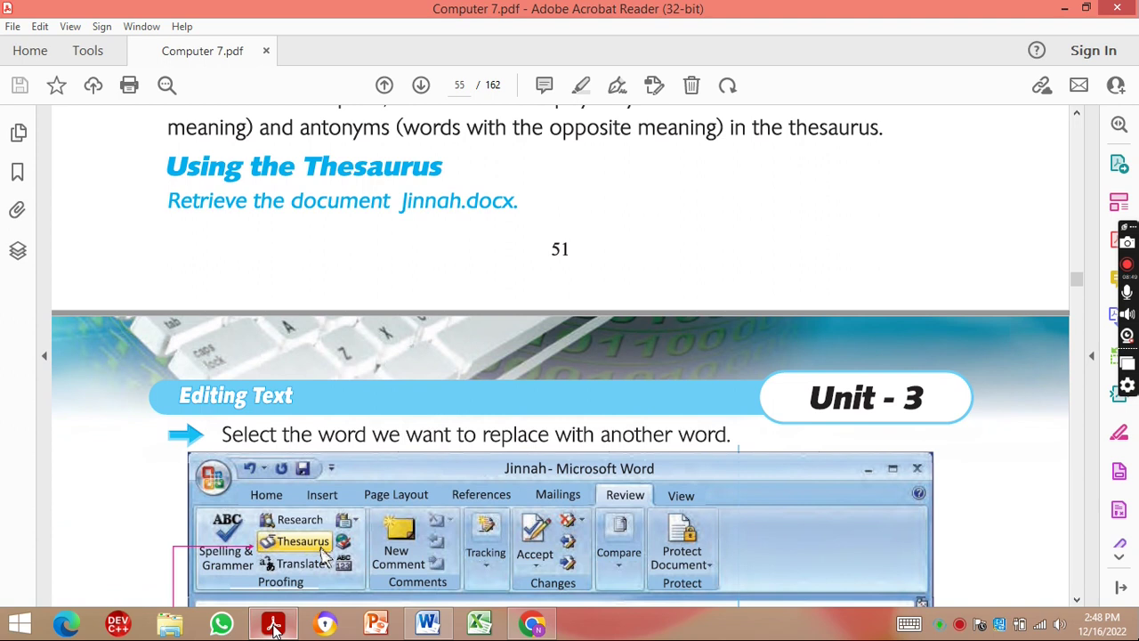
key("Page_Down")
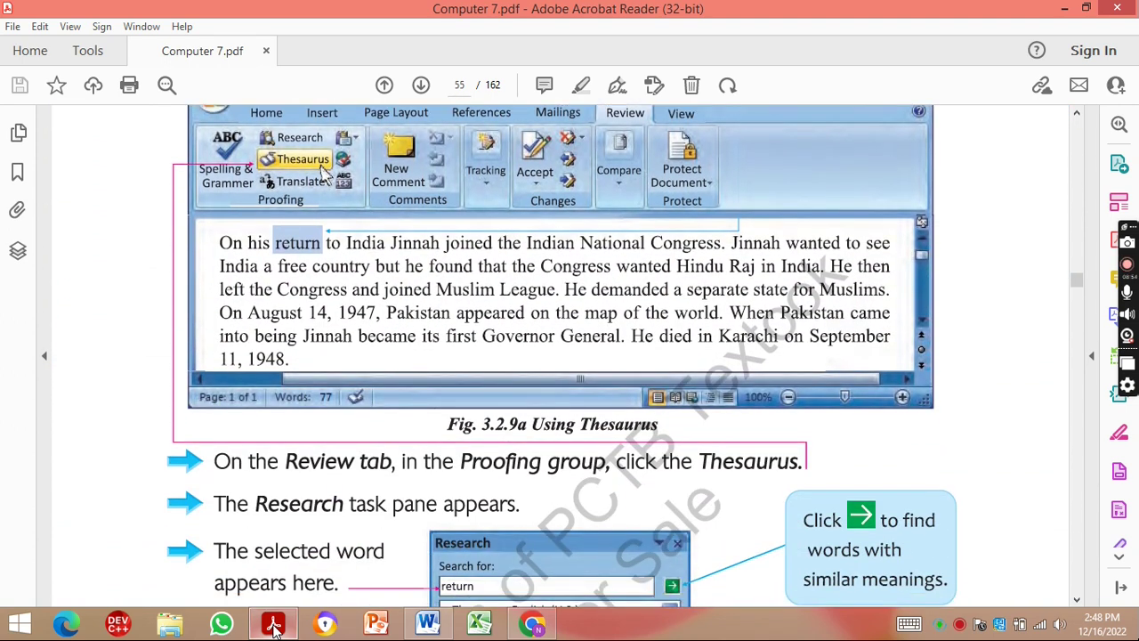
Select 'return' in Jinnah.xdoc and look up its synonyms in the Thesaurus research pane.
left_click(427, 625)
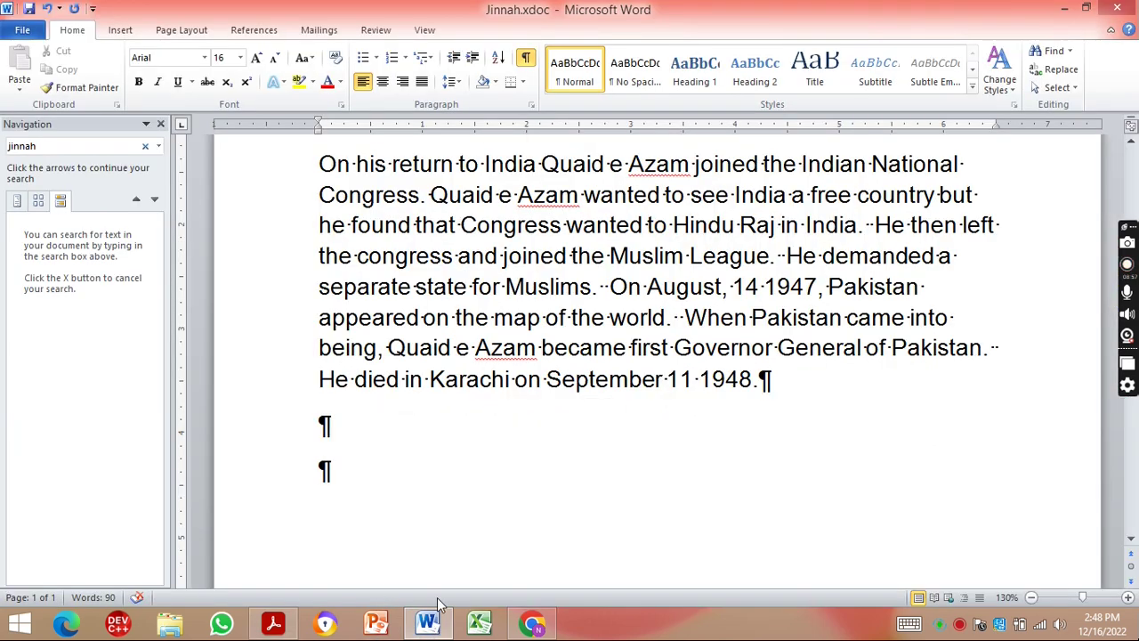
left_click_drag(394, 167, 452, 172)
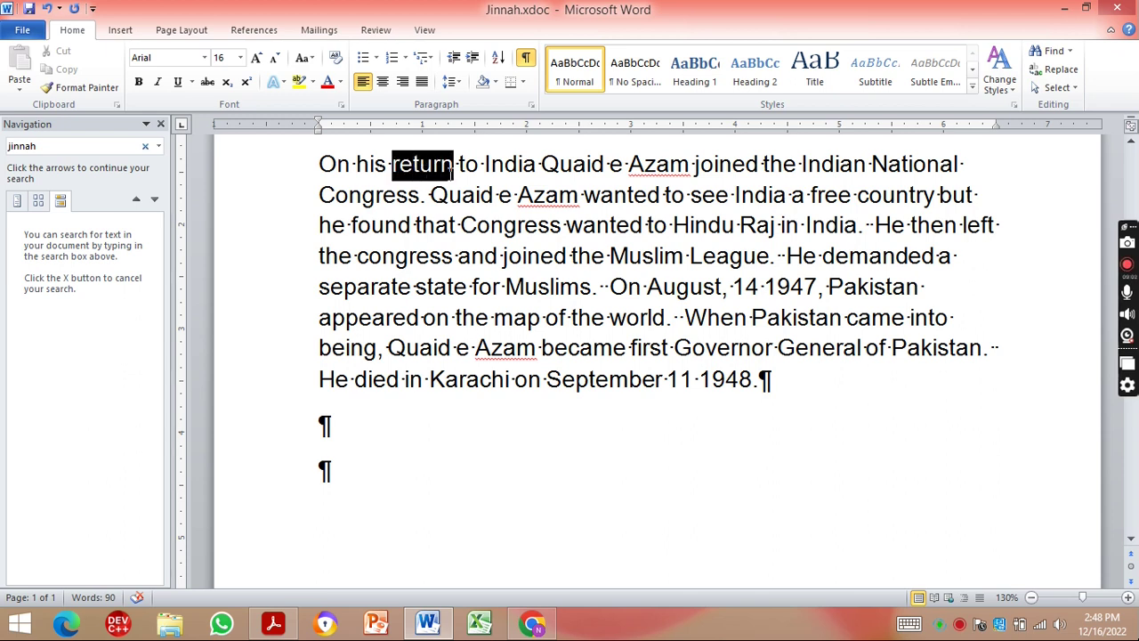
left_click(161, 124)
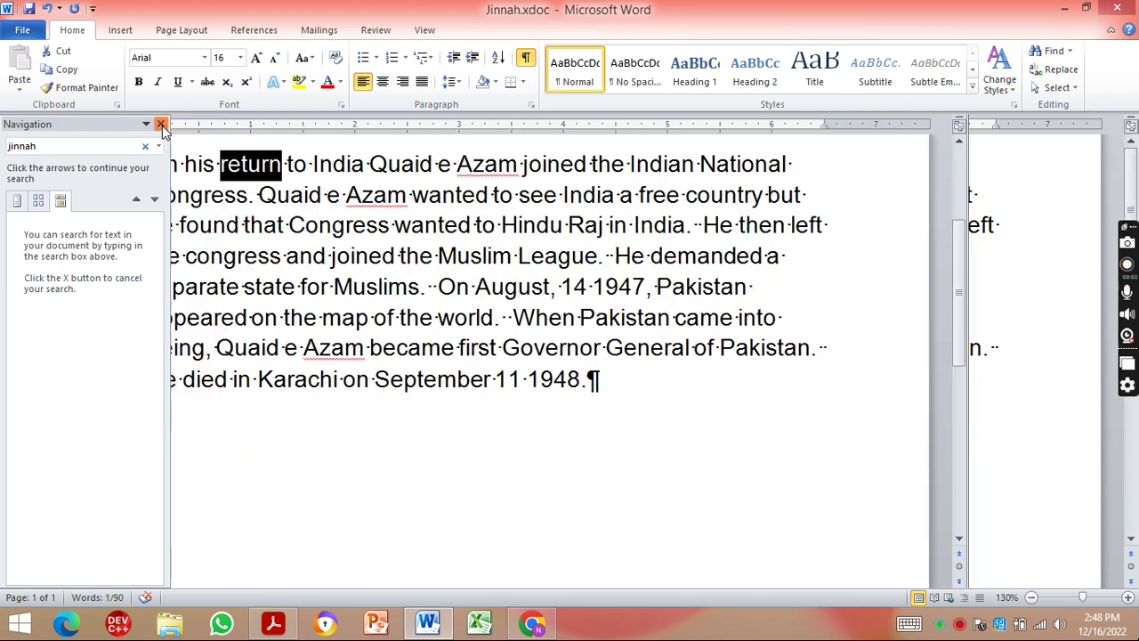
left_click(372, 33)
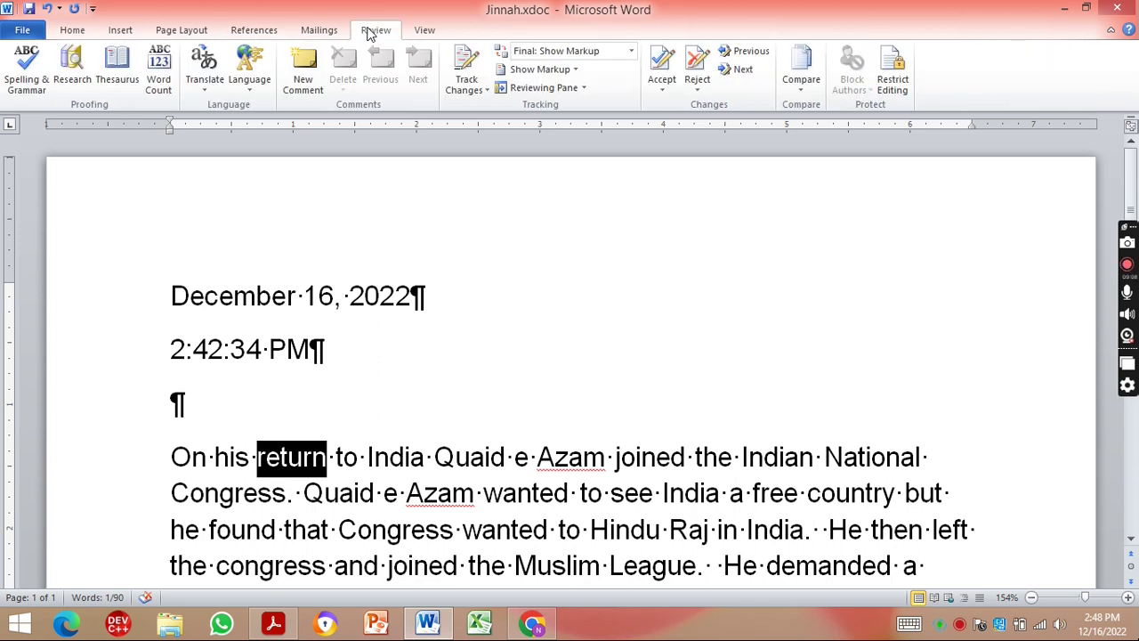
left_click(124, 62)
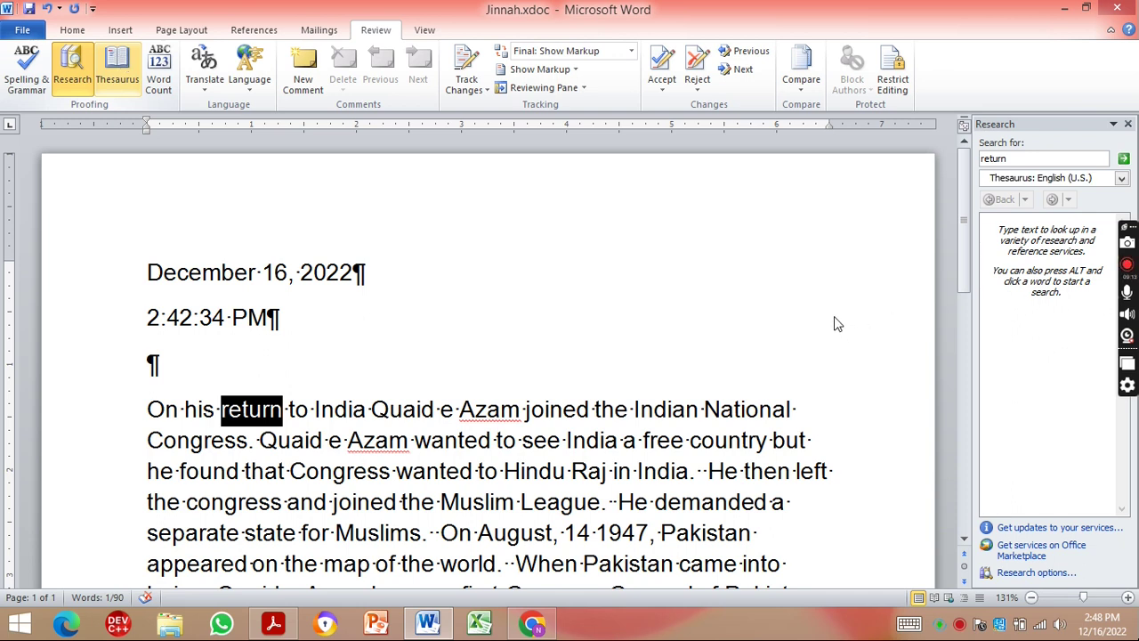
left_click(1123, 158)
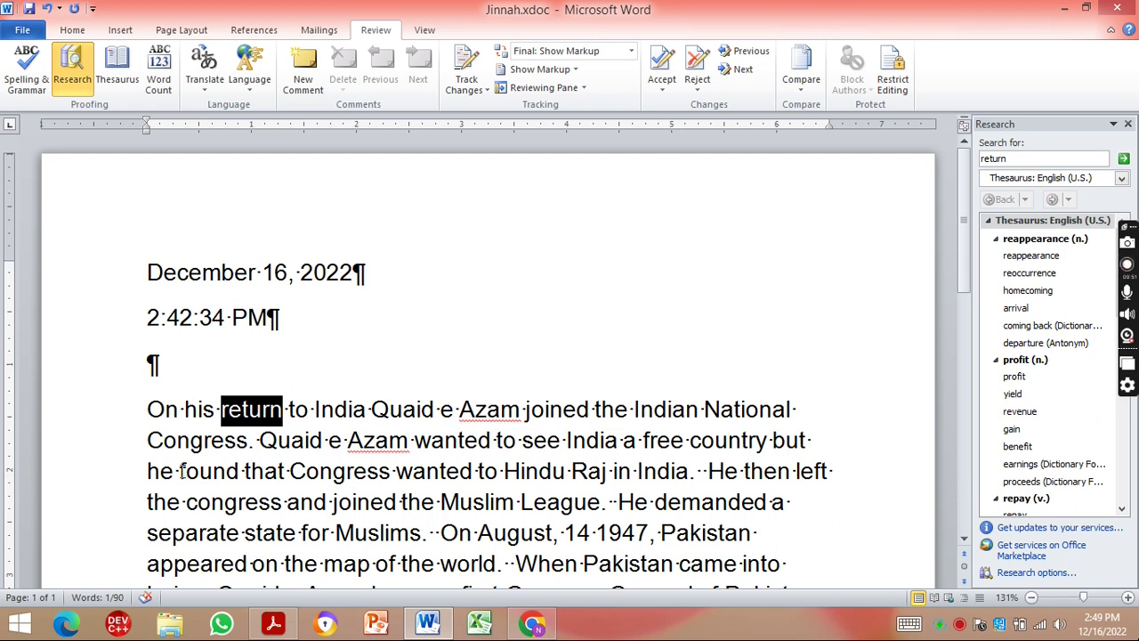
left_click_drag(180, 472, 228, 473)
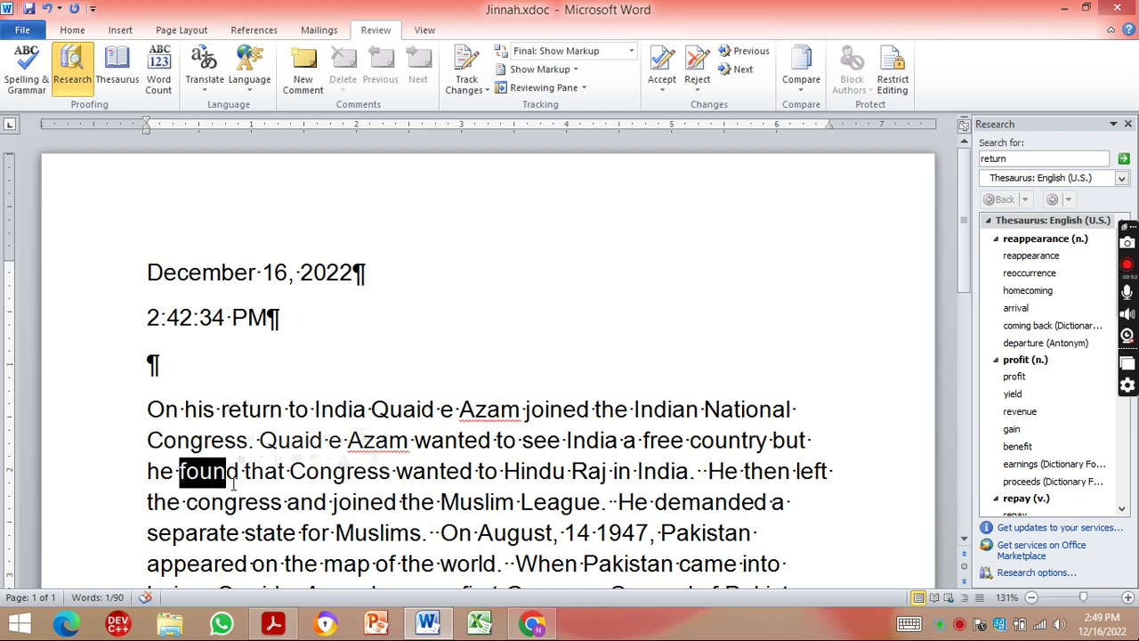
Select 'found' and look it up in the Thesaurus in place of 'return'.
left_click_drag(233, 484, 236, 491)
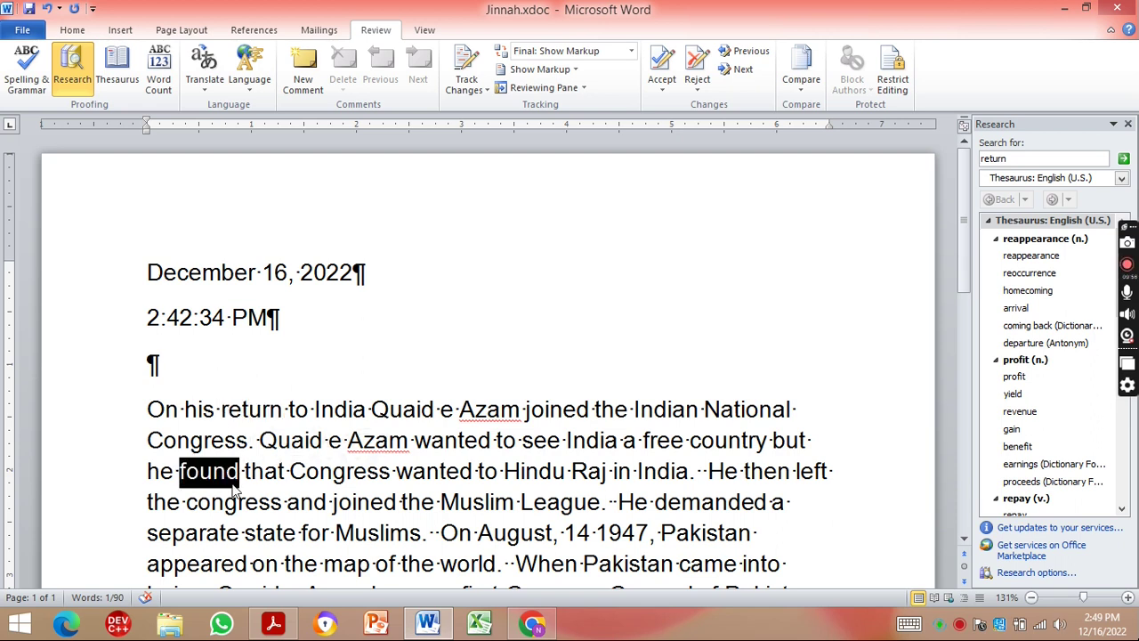
left_click(1016, 157)
key("BackSpace")
key("BackSpace")
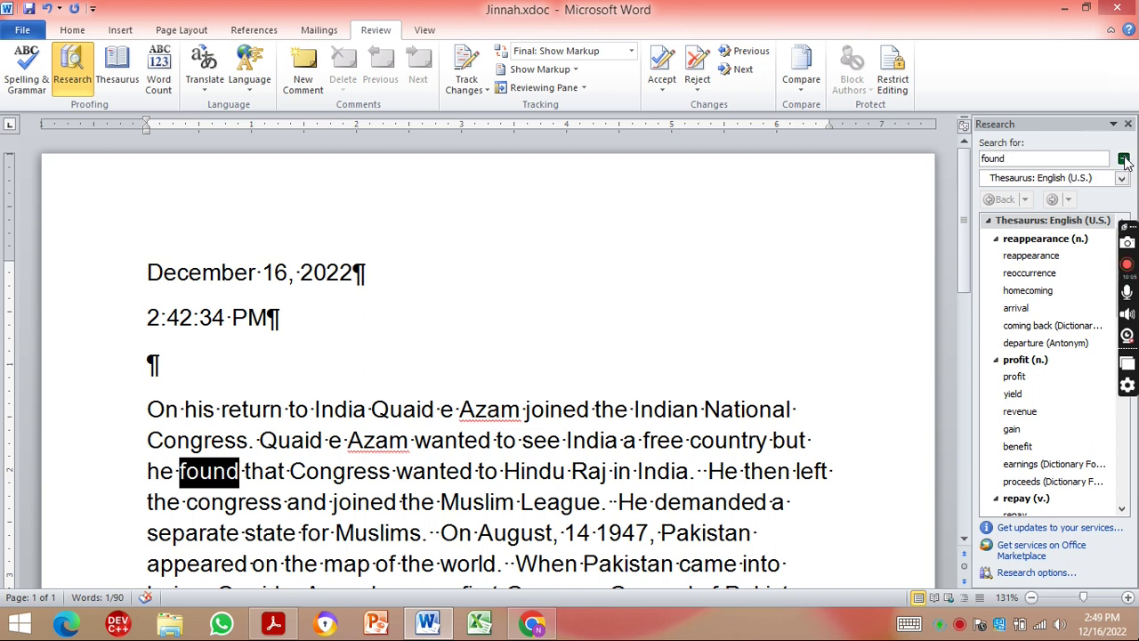
left_click(1123, 158)
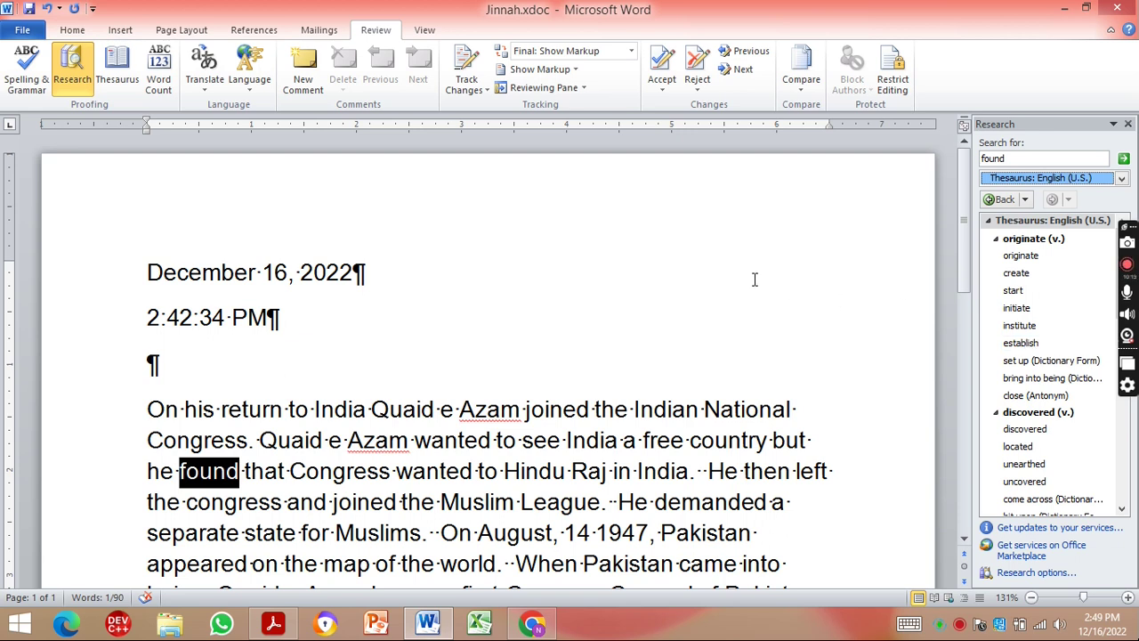
left_click(274, 626)
Scroll the textbook PDF past the thesaurus figures to the 3.2.10 Inserting Symbols heading on page 56.
key("Down")
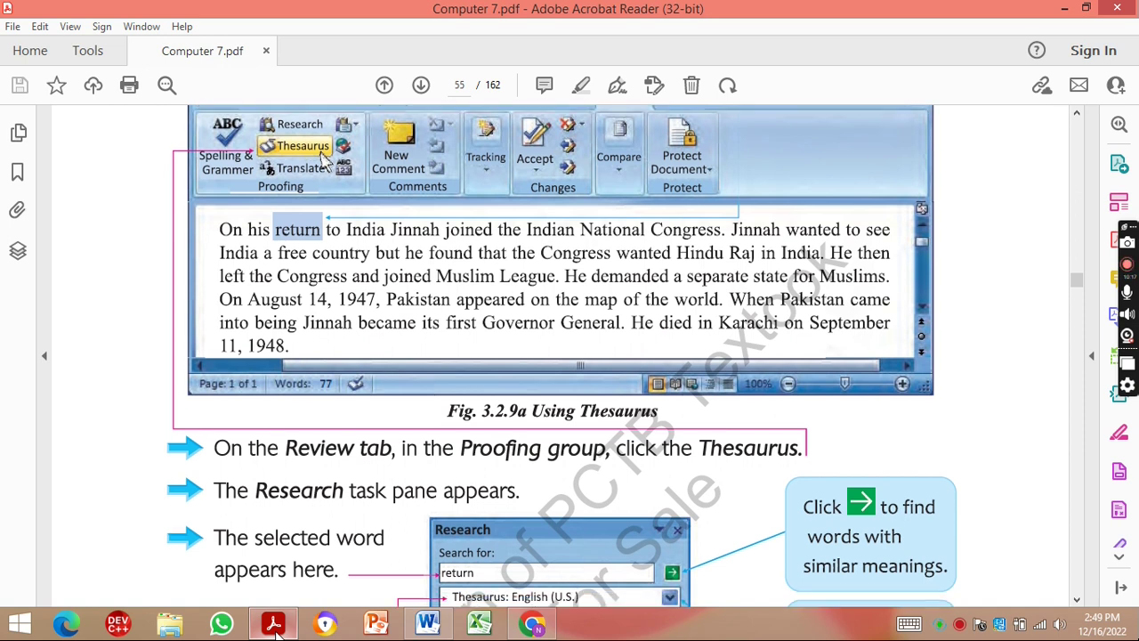
key("Down")
key("Down")
key("Down")
key("Down")
key("Down")
key("Down")
key("Down")
key("Down")
key("Down")
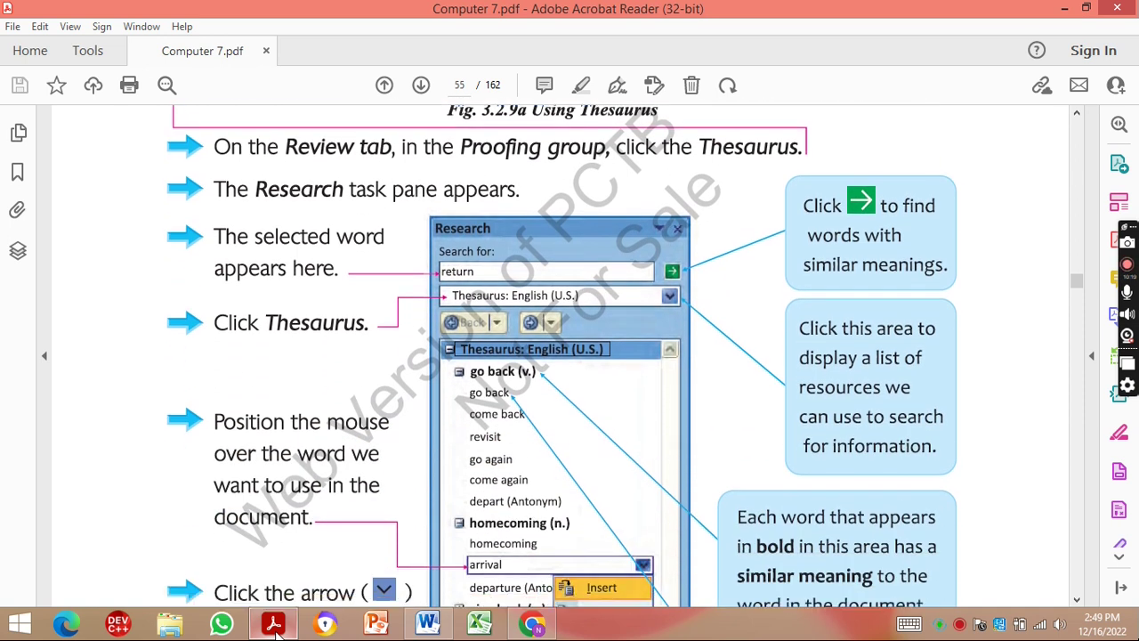
key("Down")
key("Down")
key("Down")
key("Down")
key("Down")
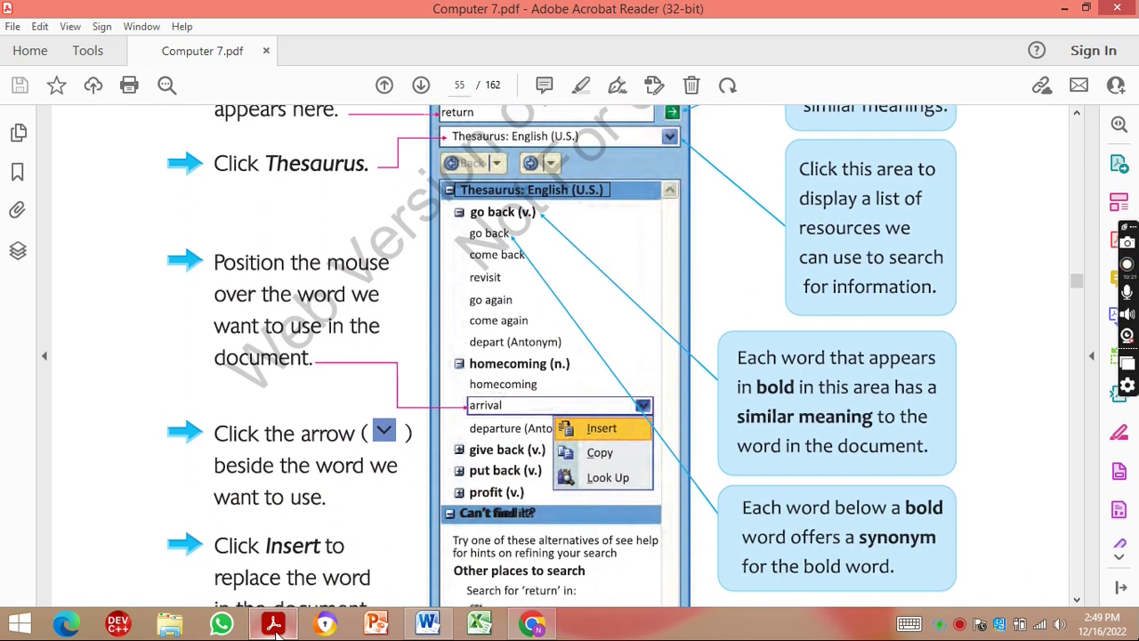
key("Down")
key("Down")
key("Down")
key("Down")
key("Down")
key("Down")
key("Down")
key("Down")
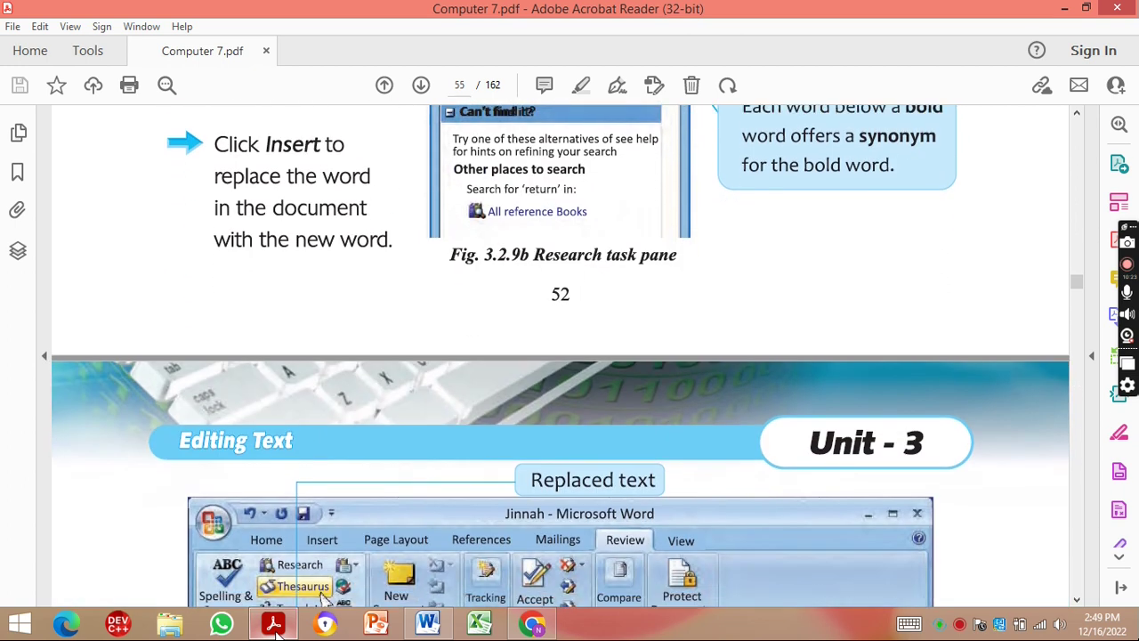
key("Down")
key("Down")
key("Down")
key("Down")
key("Down")
key("Down")
key("Down")
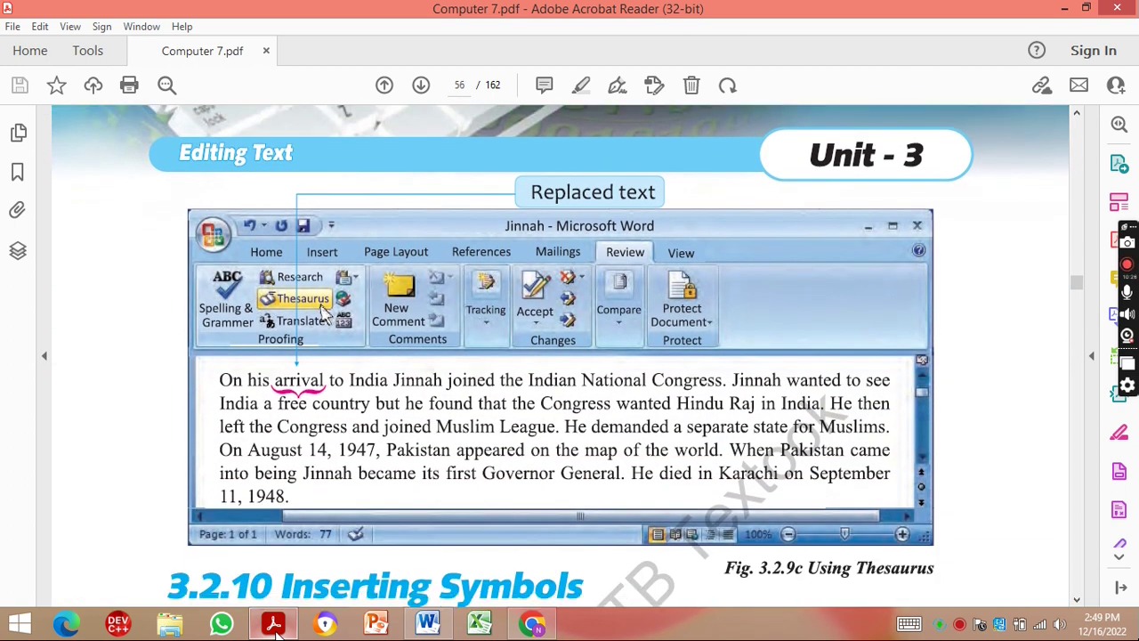
key("Down")
key("Down")
key("Down")
key("Down")
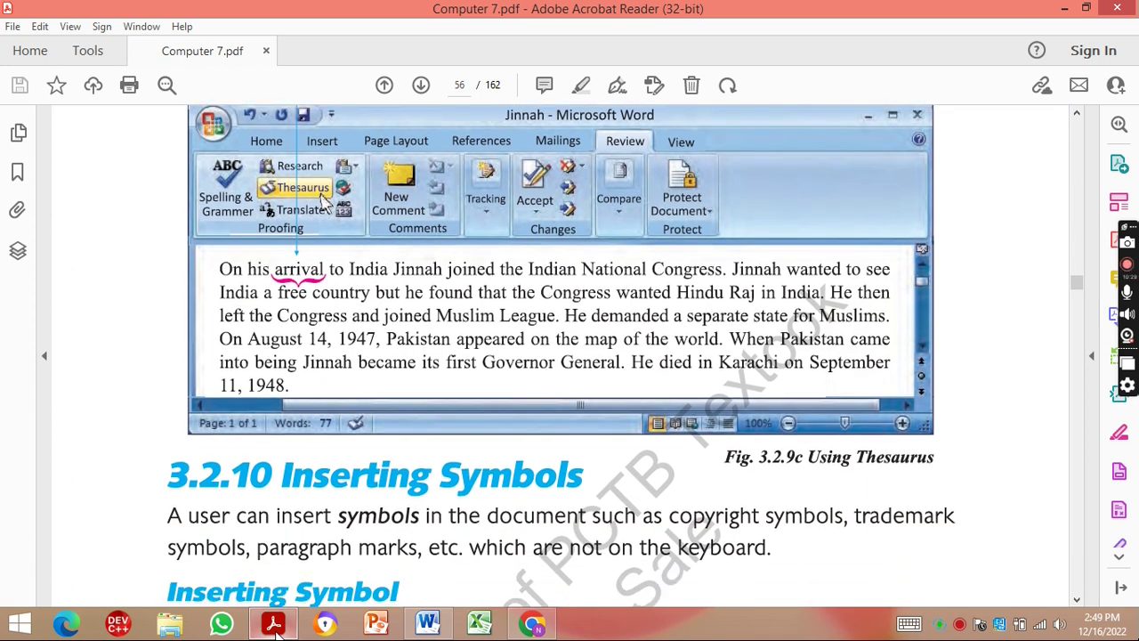
key("Down")
key("Down")
key("Down")
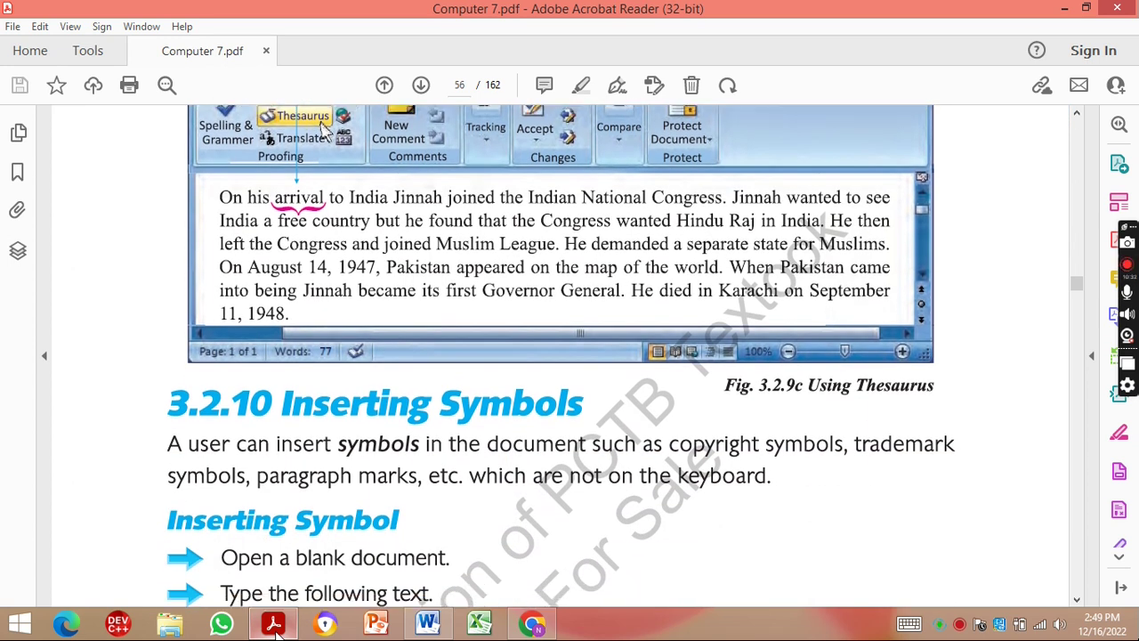
key("Down")
key("Down")
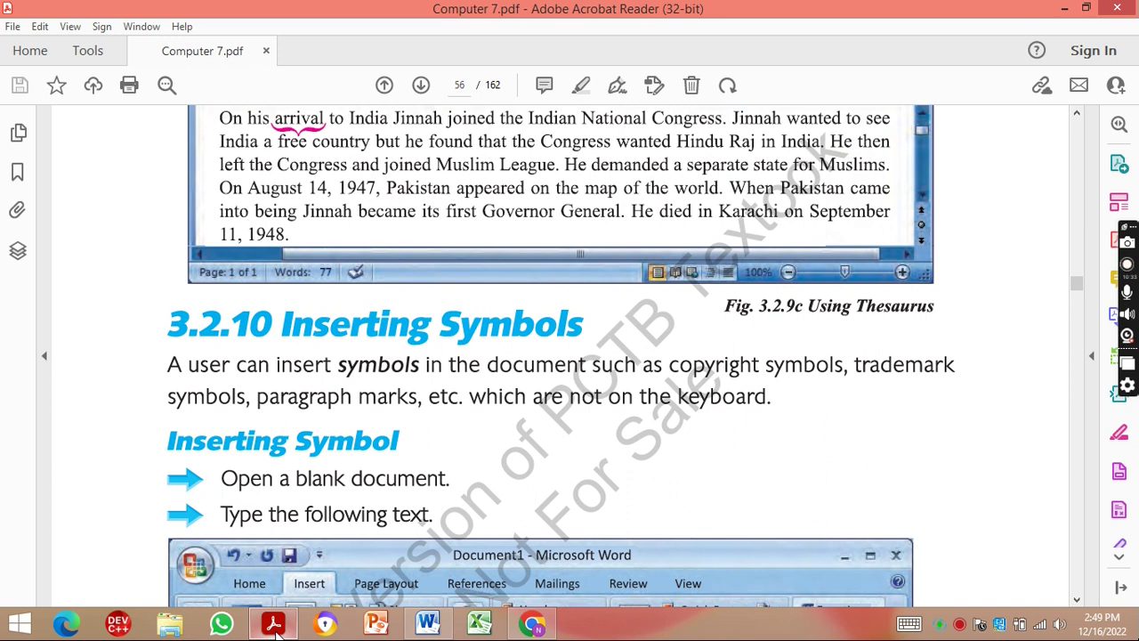
key("Down")
key("Down")
key("Down")
key("Down")
key("Down")
key("Down")
key("Down")
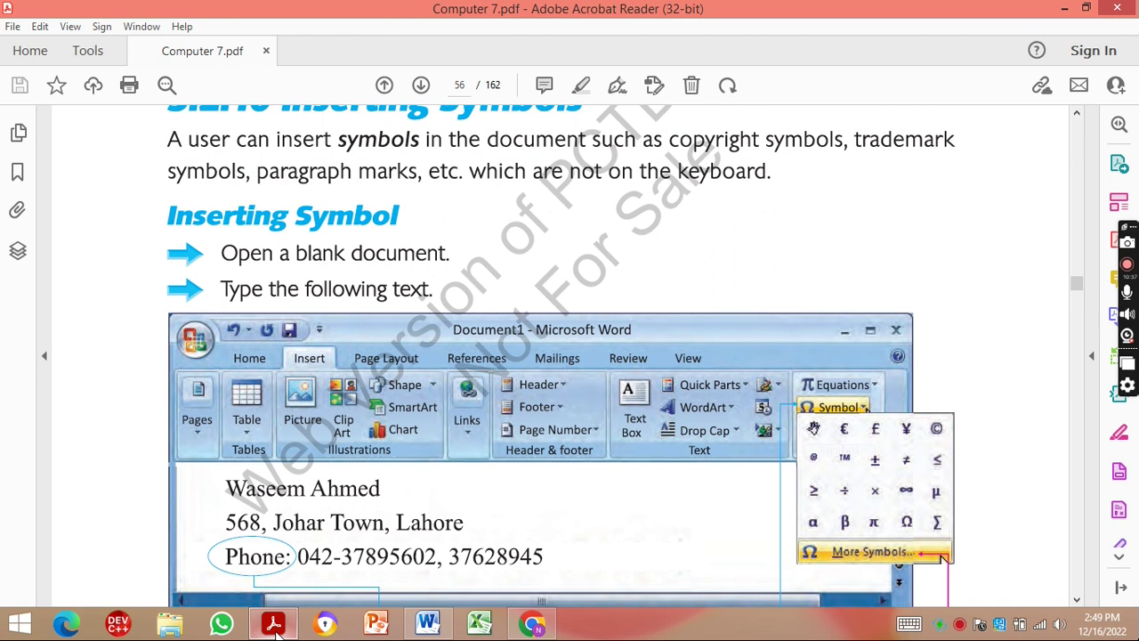
key("Up")
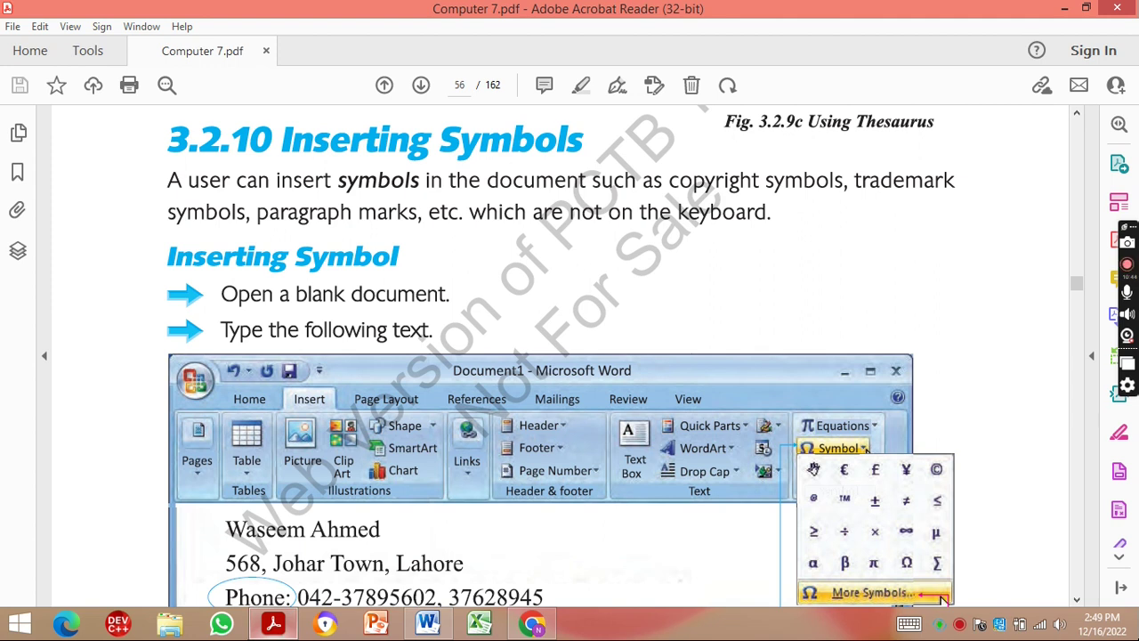
left_click(429, 624)
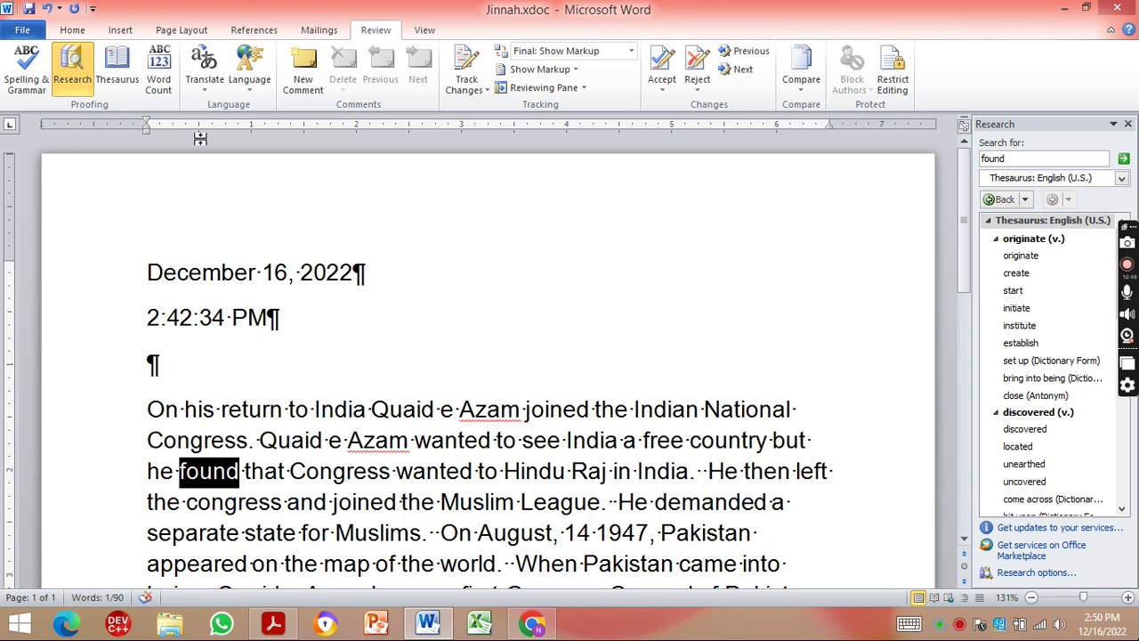
left_click(73, 32)
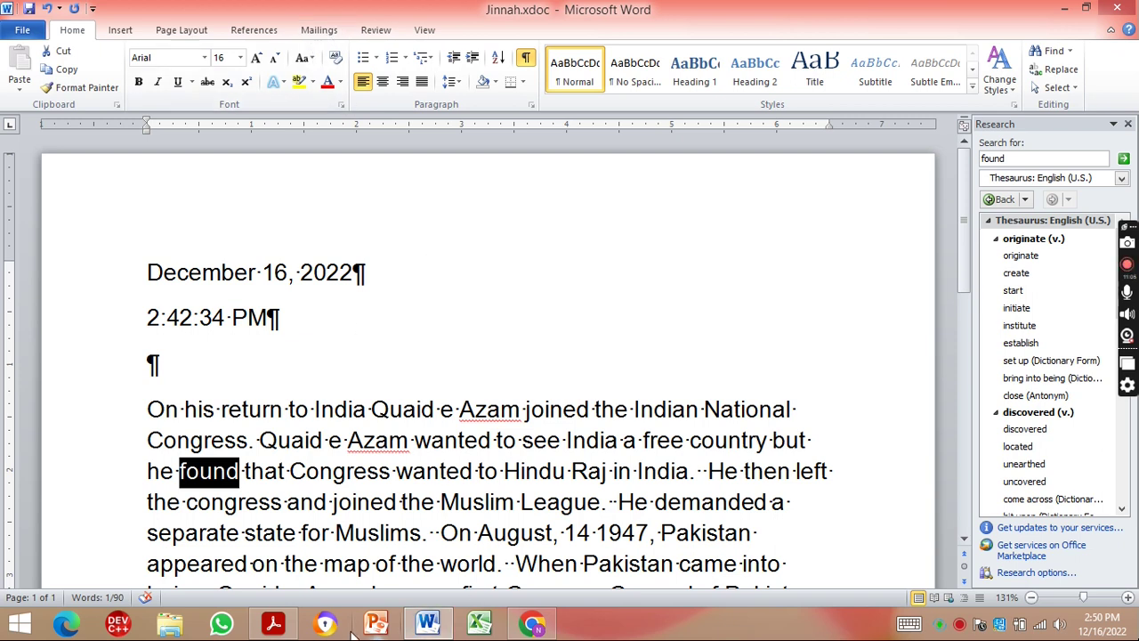
left_click(277, 626)
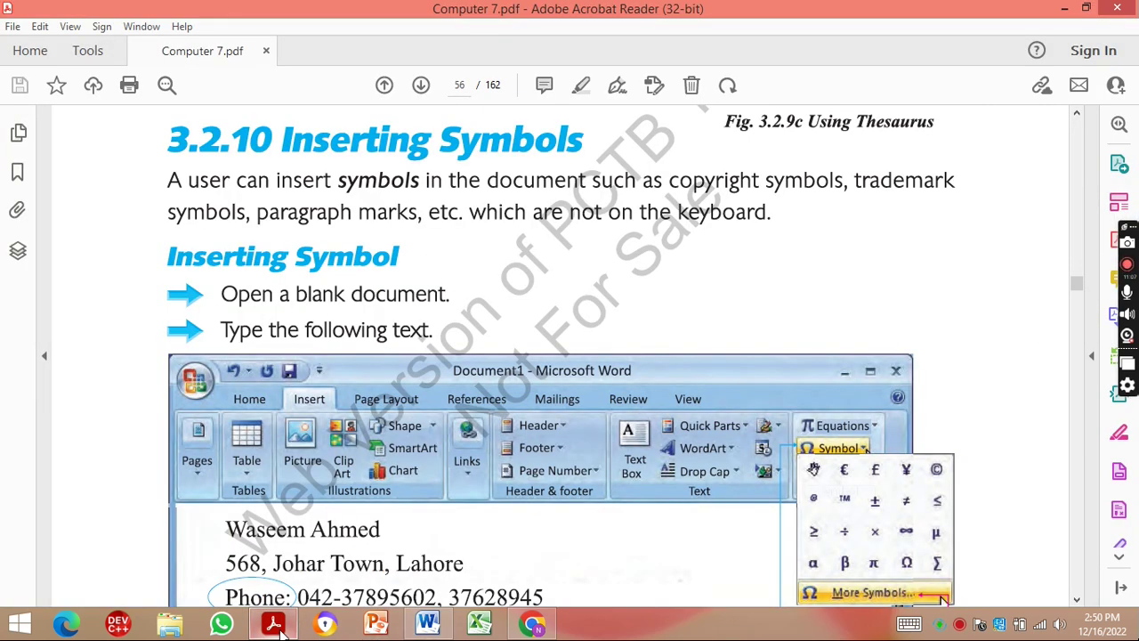
mouse_move(570, 498)
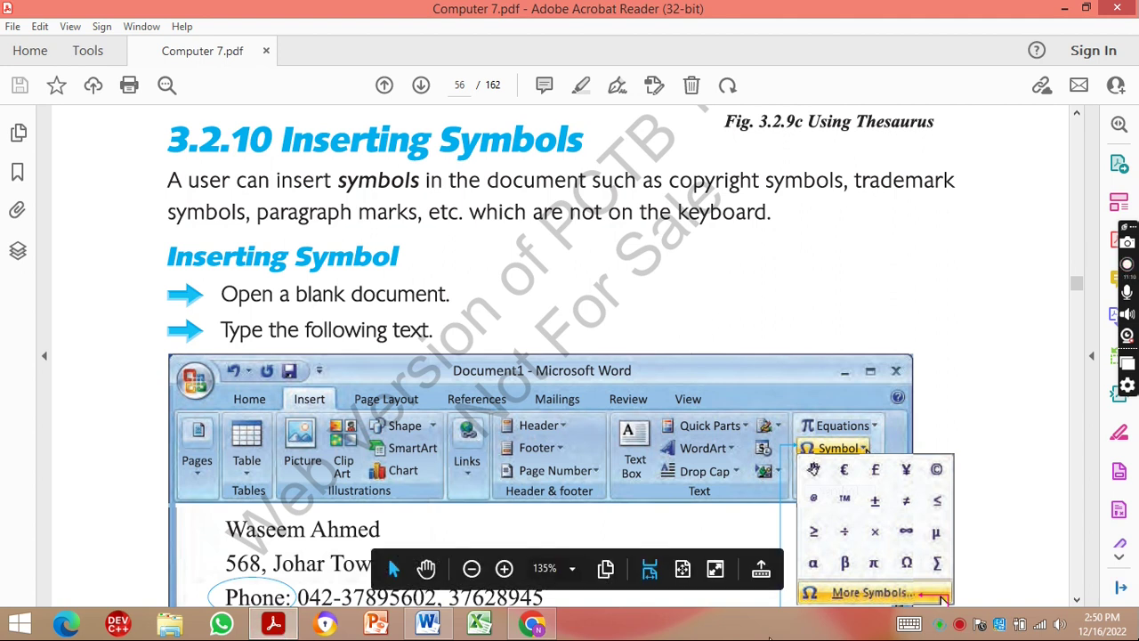
Scroll the PDF to the Fig. 3.2.10a Inserting Symbols example, then return to Jinnah.xdoc in Word.
left_click(1076, 601)
left_click(1076, 601)
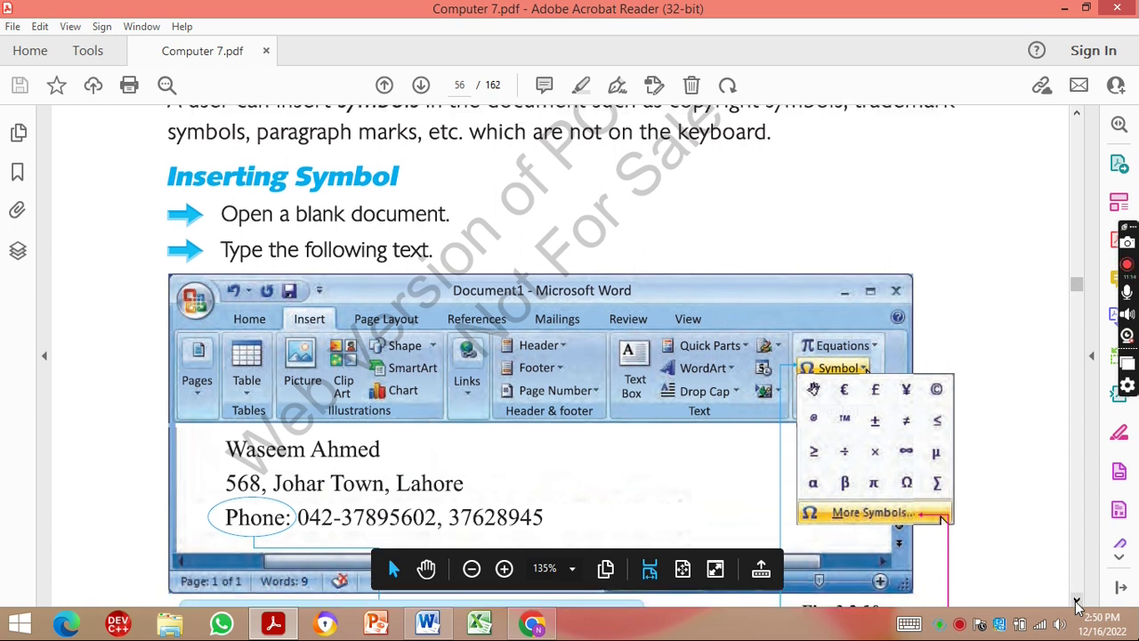
left_click(1077, 602)
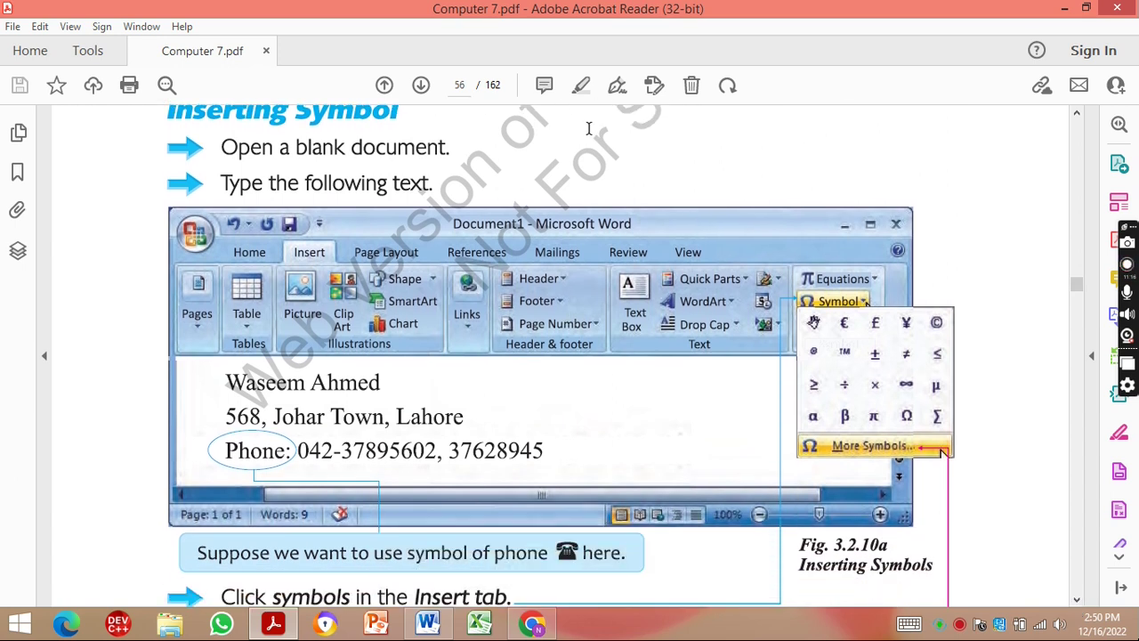
left_click(432, 626)
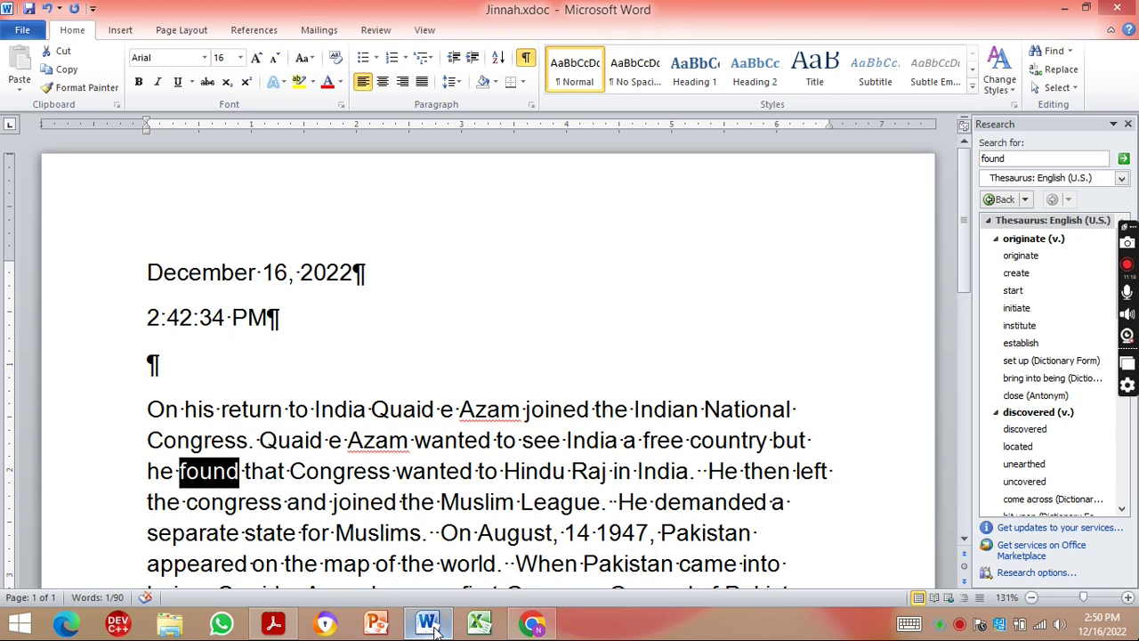
Open the full Symbol dialog and place the cursor on the empty line below the time.
left_click(122, 30)
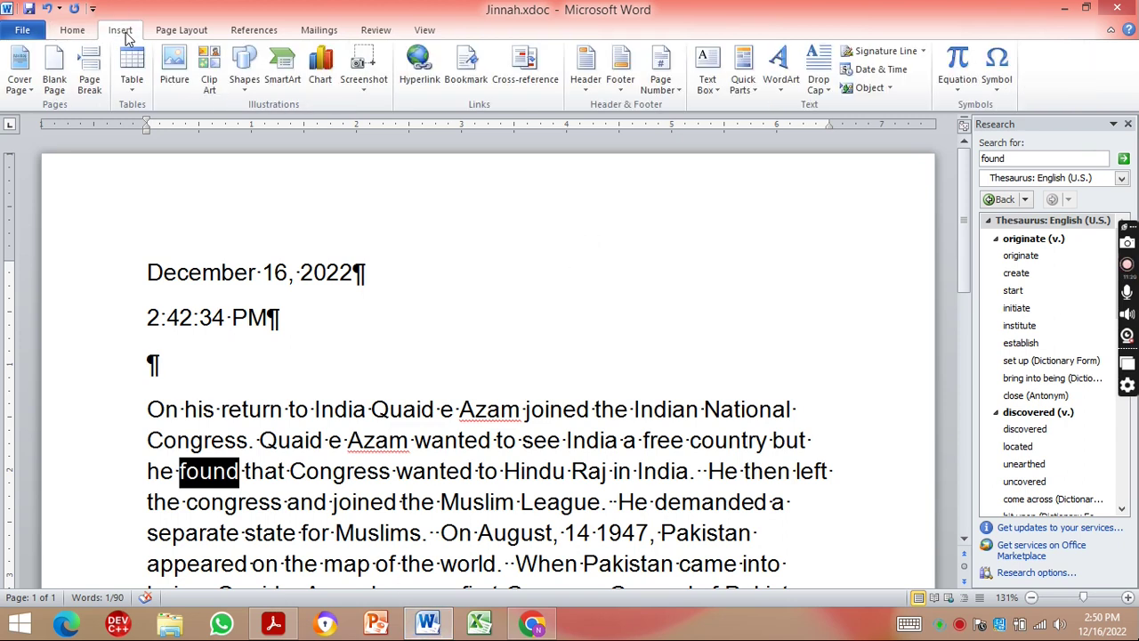
left_click(998, 94)
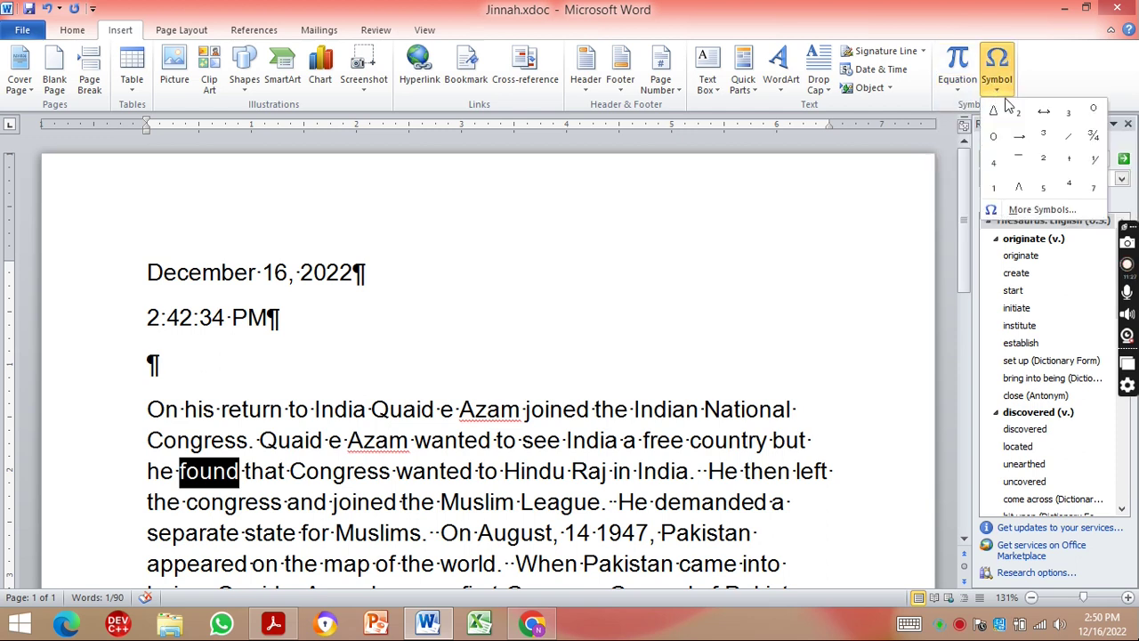
left_click(1041, 210)
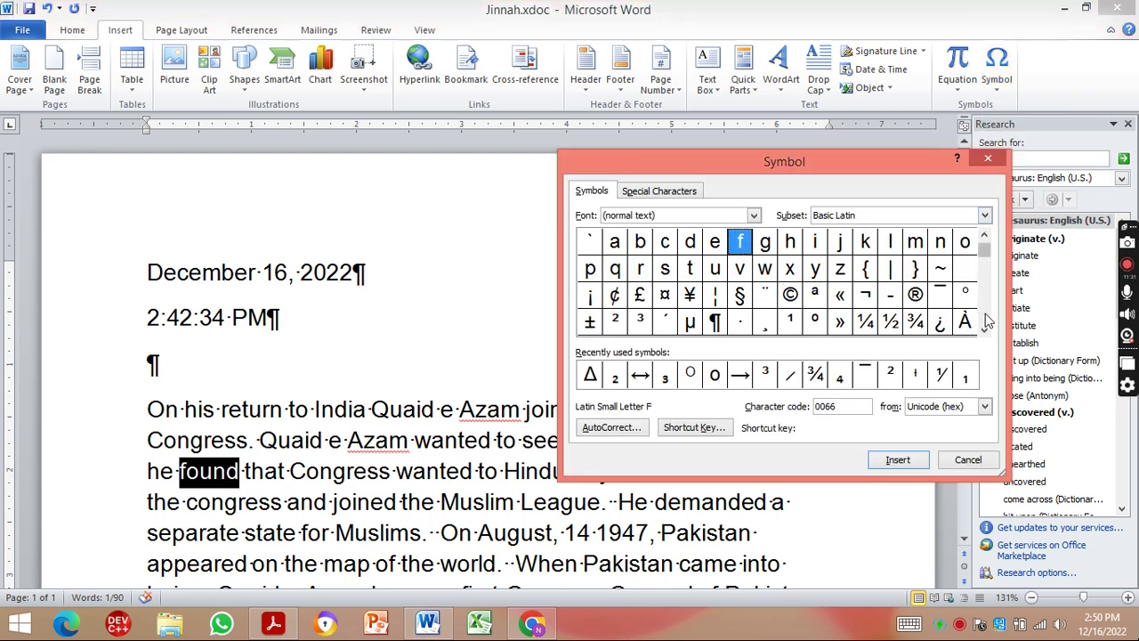
left_click(983, 322)
left_click(984, 322)
left_click(984, 322)
left_click(984, 322)
left_click(984, 322)
left_click(984, 322)
left_click(984, 322)
left_click(984, 322)
left_click(984, 322)
left_click(984, 322)
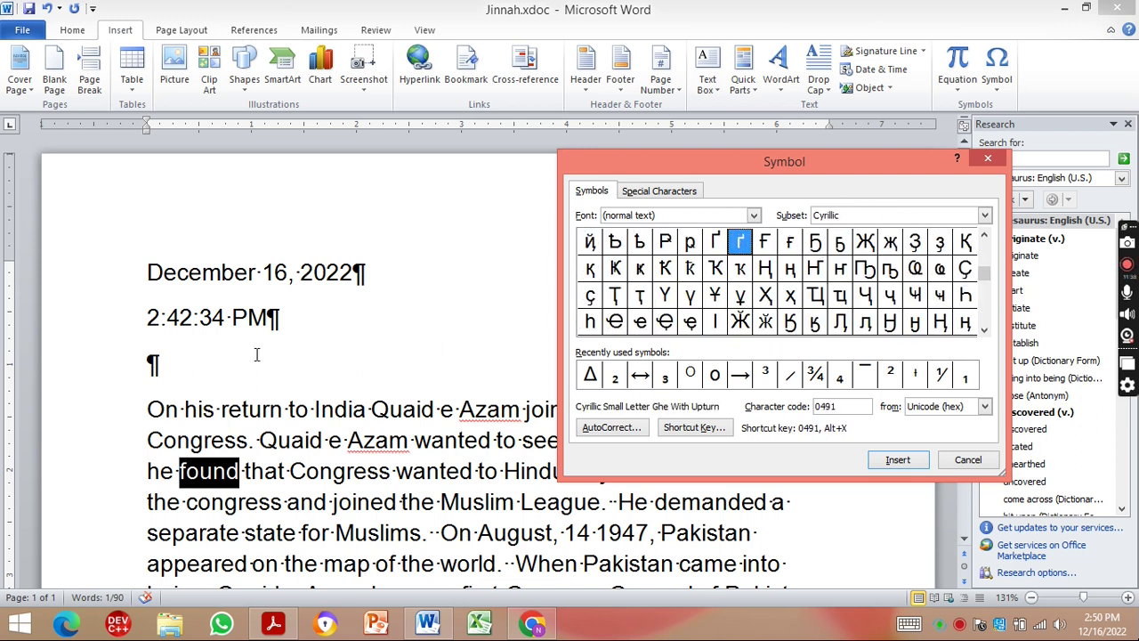
left_click(223, 358)
left_click(155, 366)
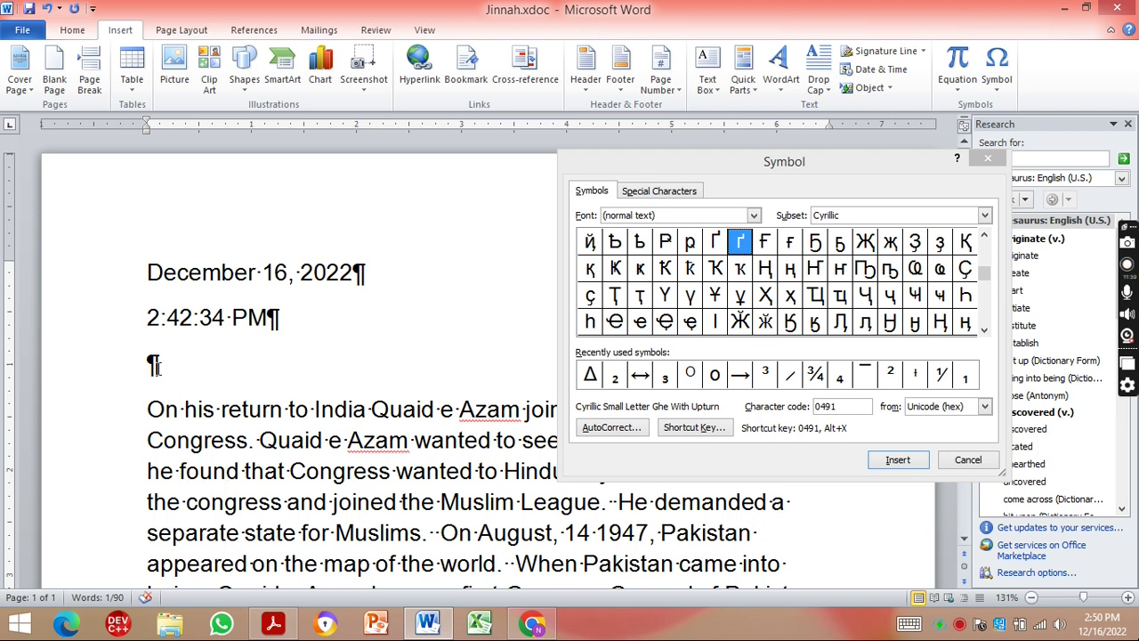
Scroll the symbol list to Miscellaneous Symbols and select the White Smiling Face.
left_click(984, 323)
left_click(985, 323)
left_click(986, 323)
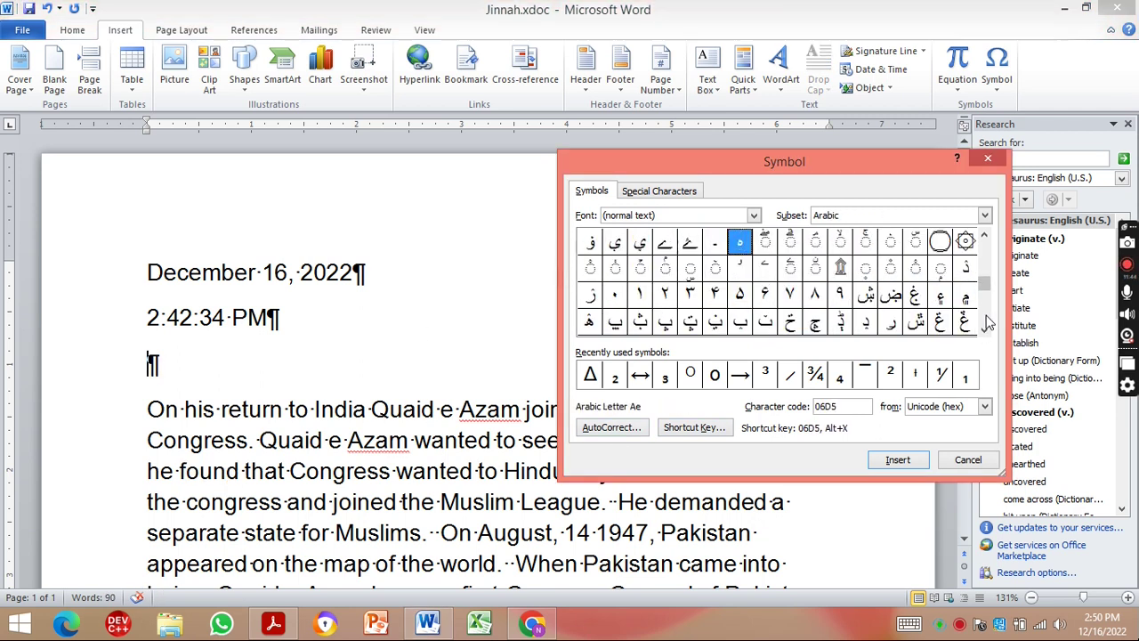
left_click(986, 323)
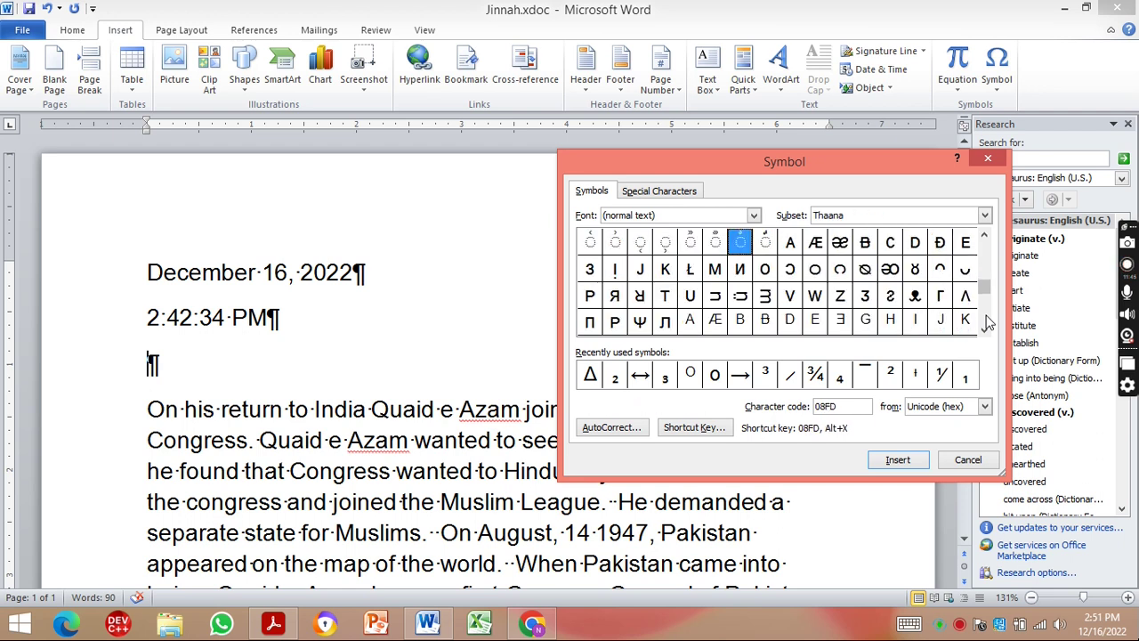
left_click(985, 323)
left_click(986, 323)
left_click(986, 323)
left_click(986, 323)
left_click(986, 323)
left_click(985, 323)
left_click(985, 323)
left_click(985, 323)
left_click(985, 323)
left_click(985, 296)
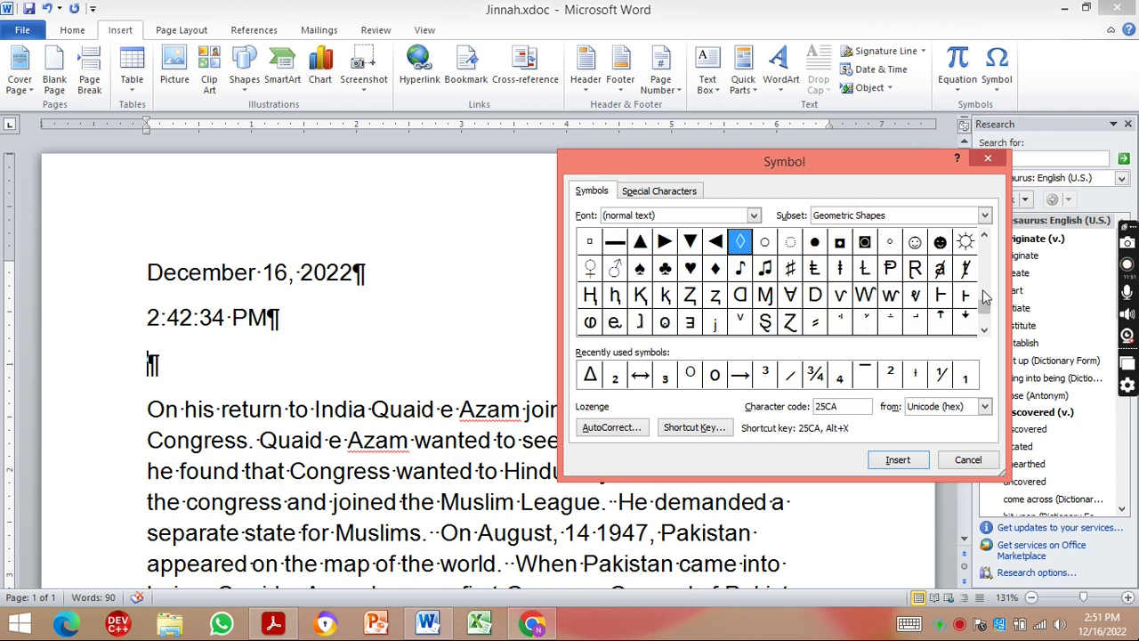
left_click(919, 246)
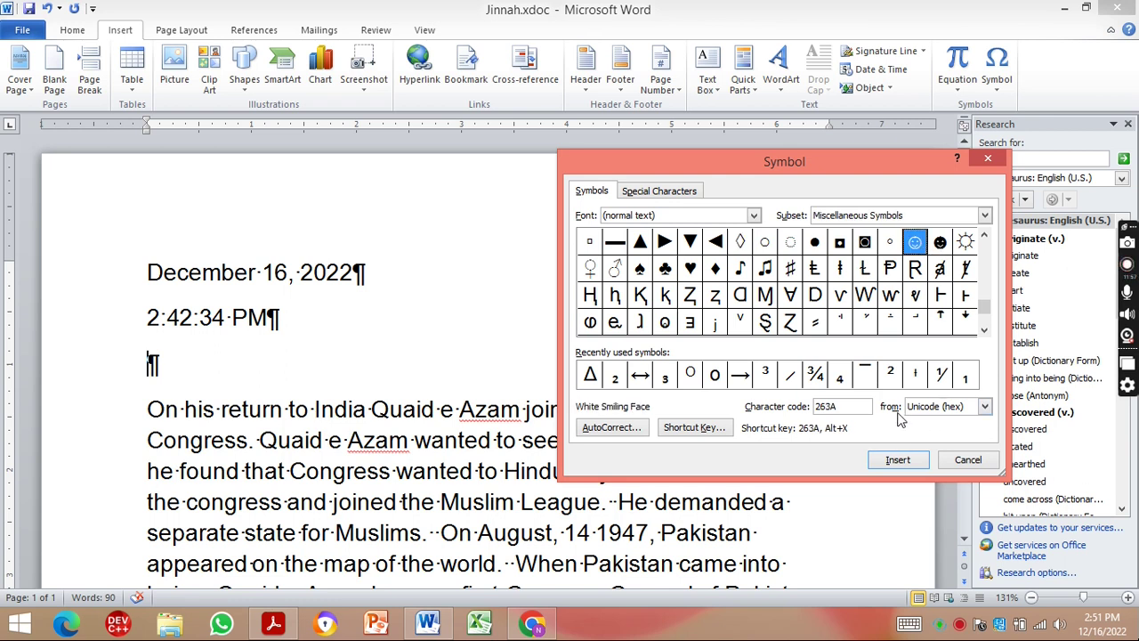
Insert the white smiley, black smiley and sun symbols below the time.
left_click(896, 462)
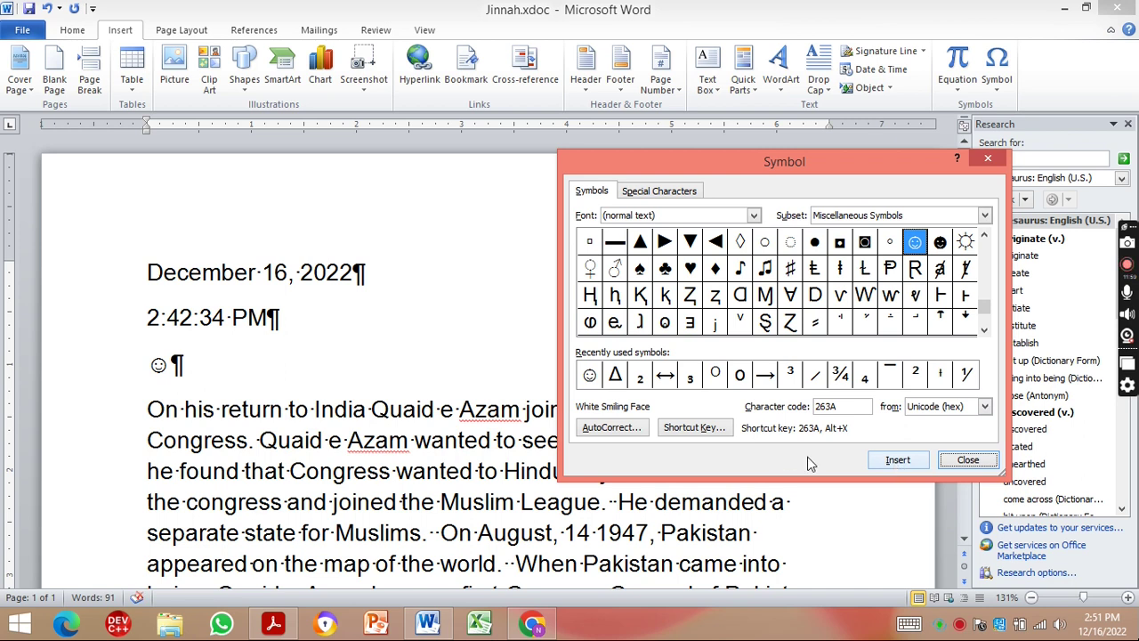
left_click(940, 248)
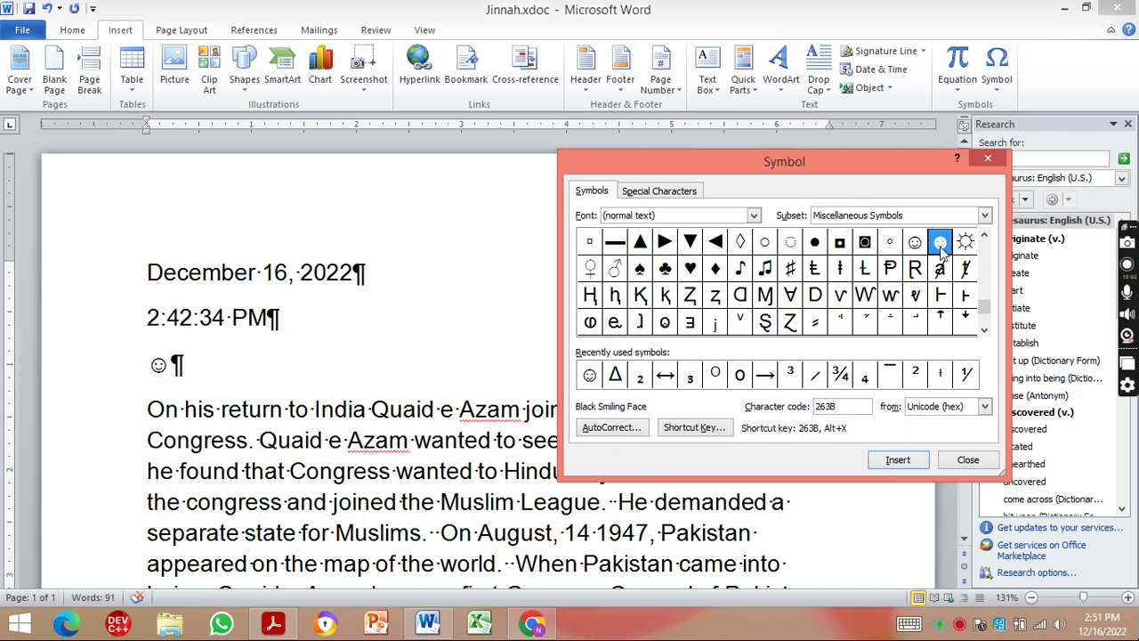
left_click(899, 463)
left_click(966, 242)
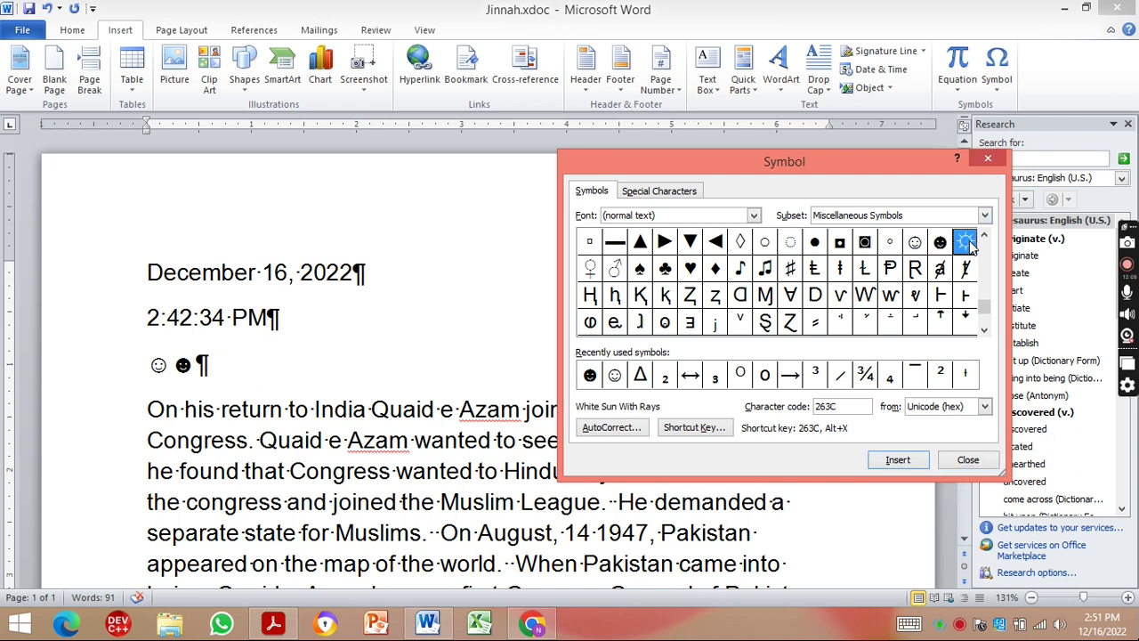
left_click(904, 464)
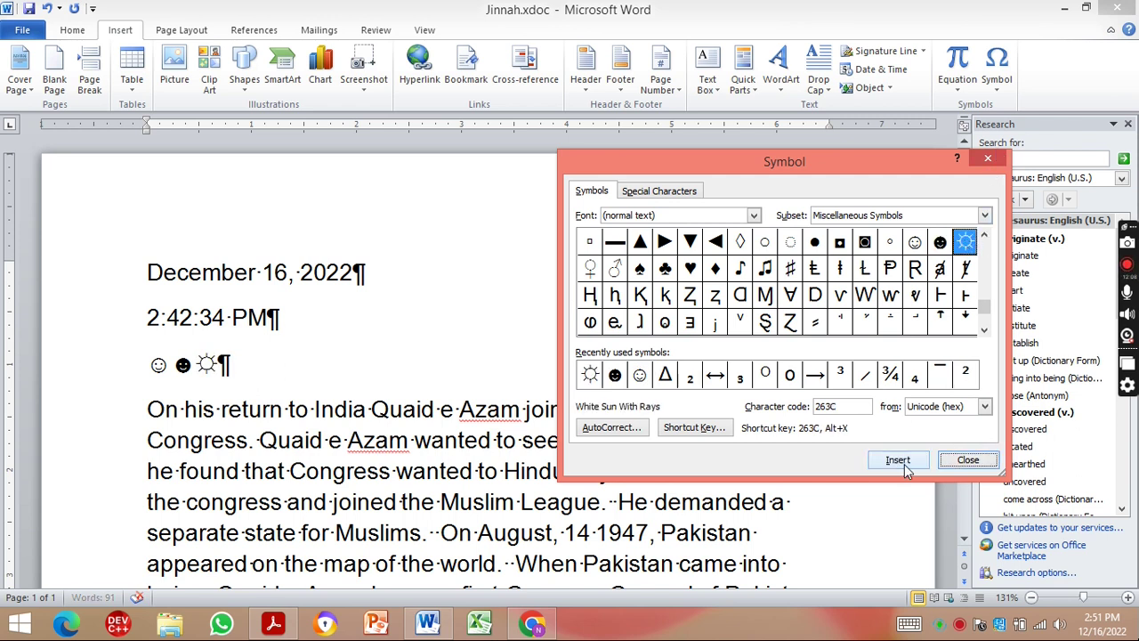
Add the spade, club and heart symbols, then close the Symbol dialog.
left_click(639, 269)
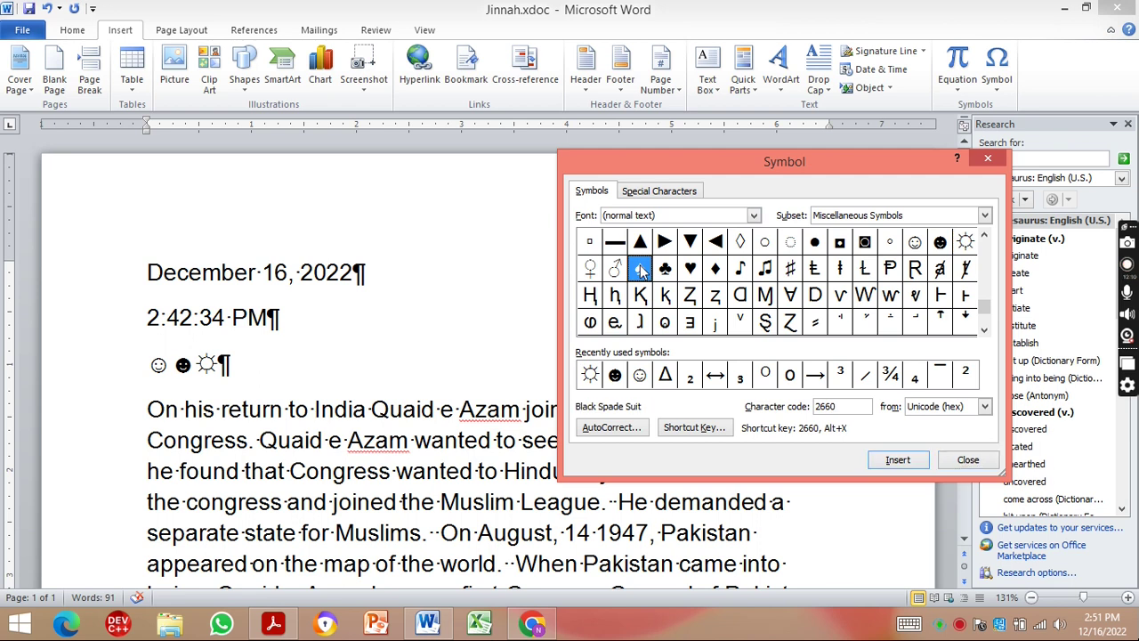
left_click(896, 461)
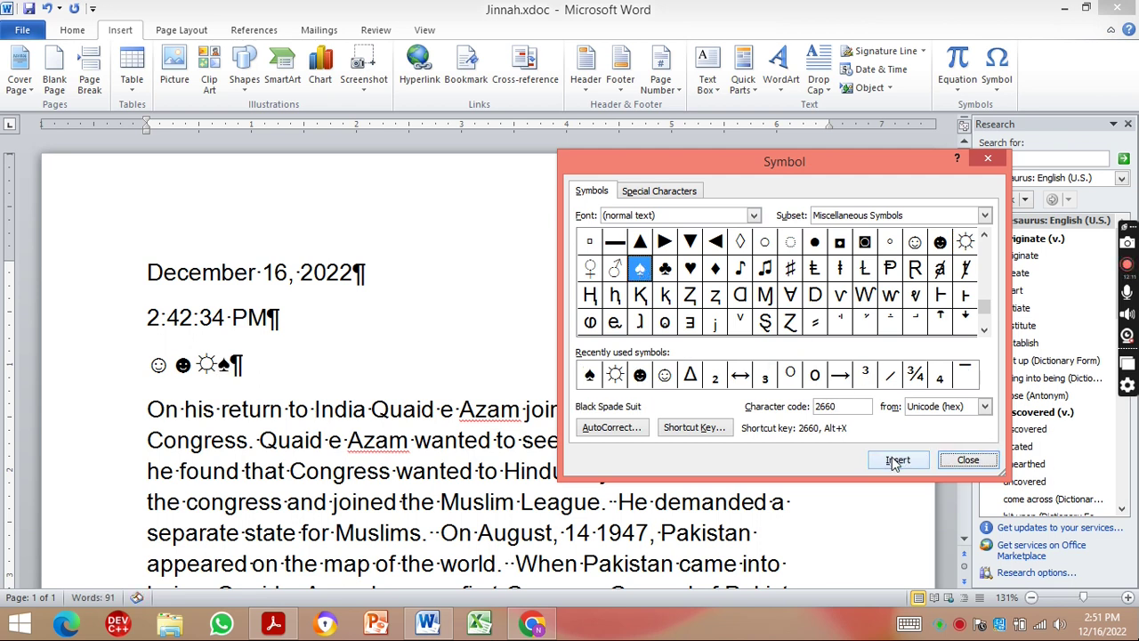
left_click(666, 270)
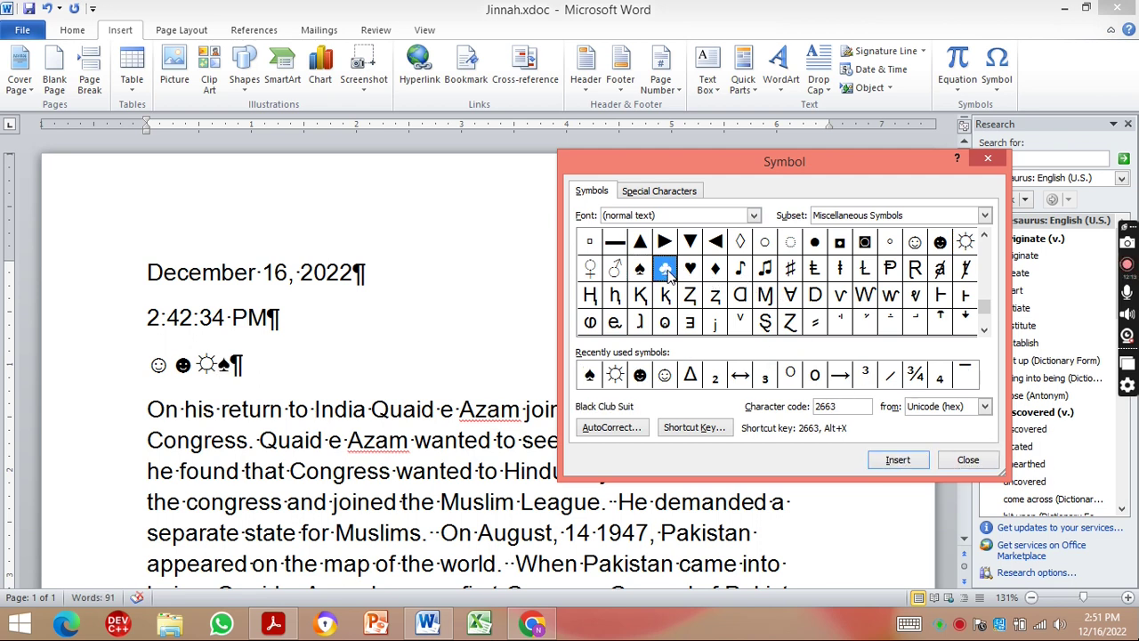
left_click(897, 460)
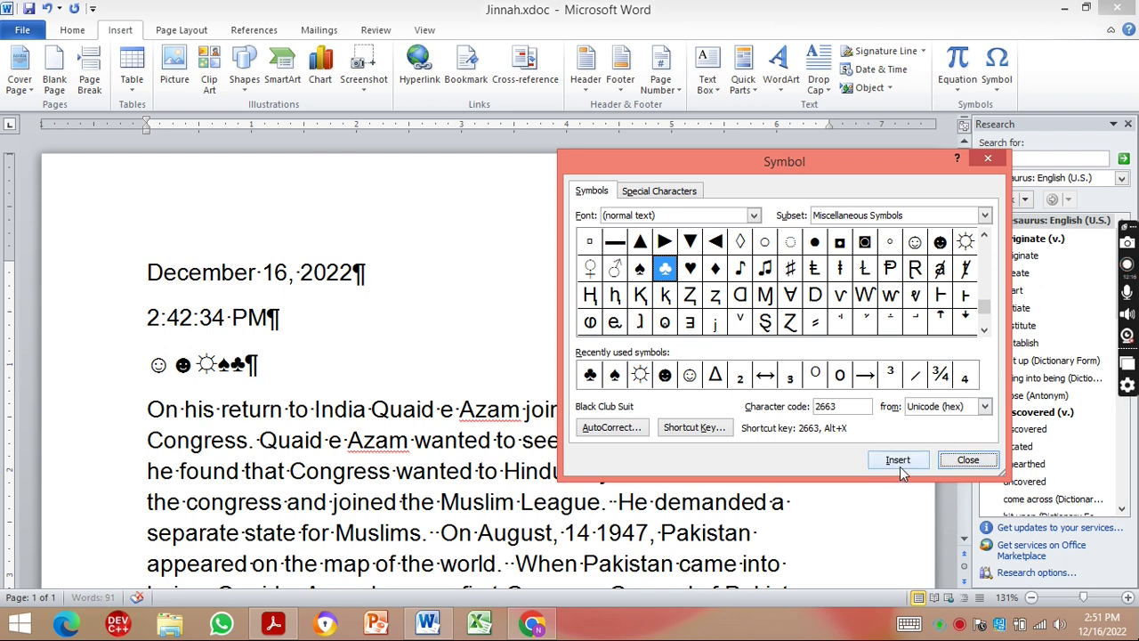
left_click(692, 269)
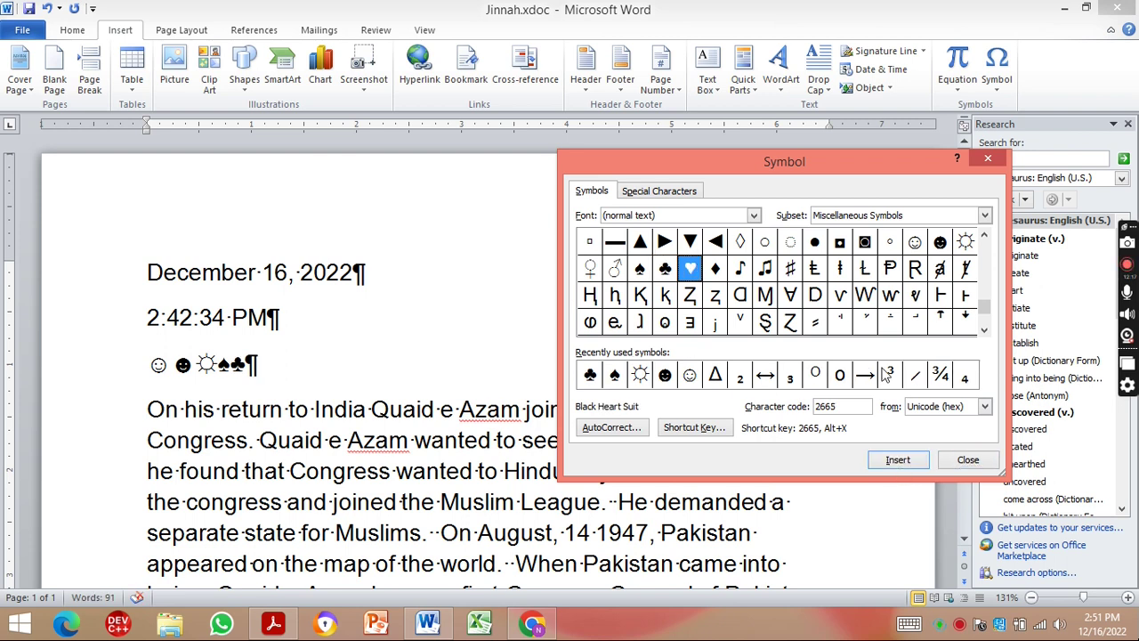
left_click(907, 466)
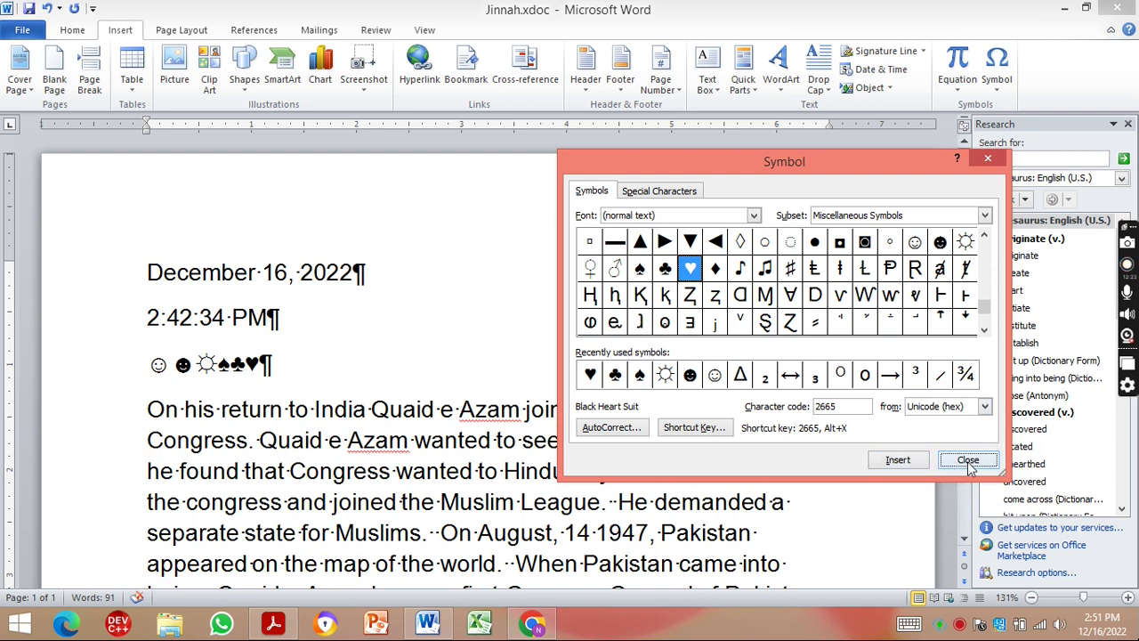
left_click(967, 460)
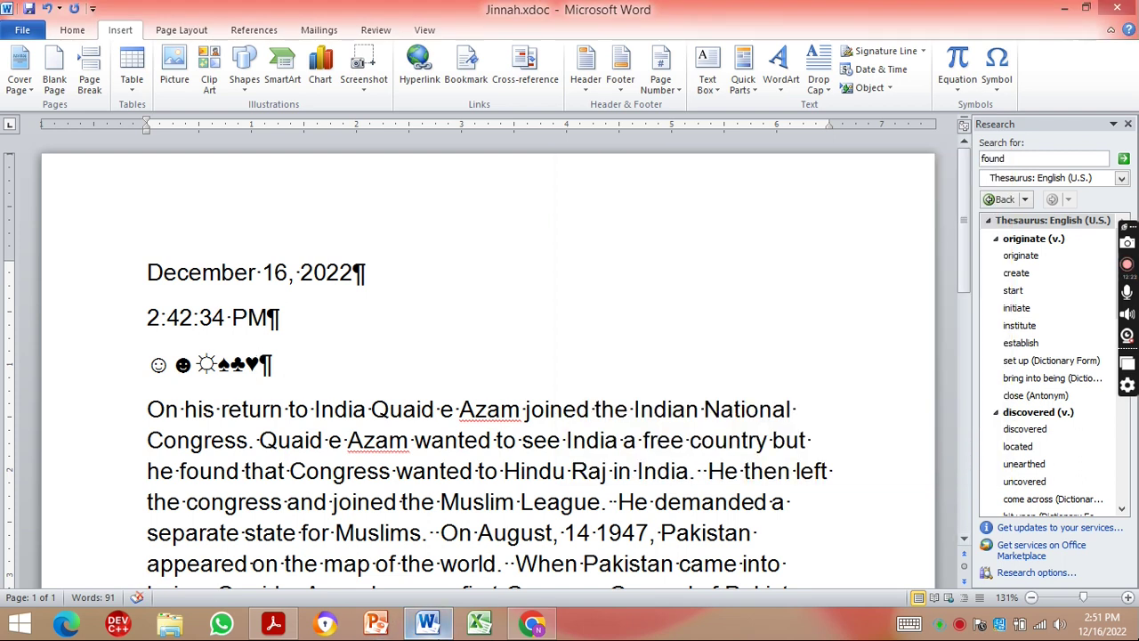
left_click(273, 628)
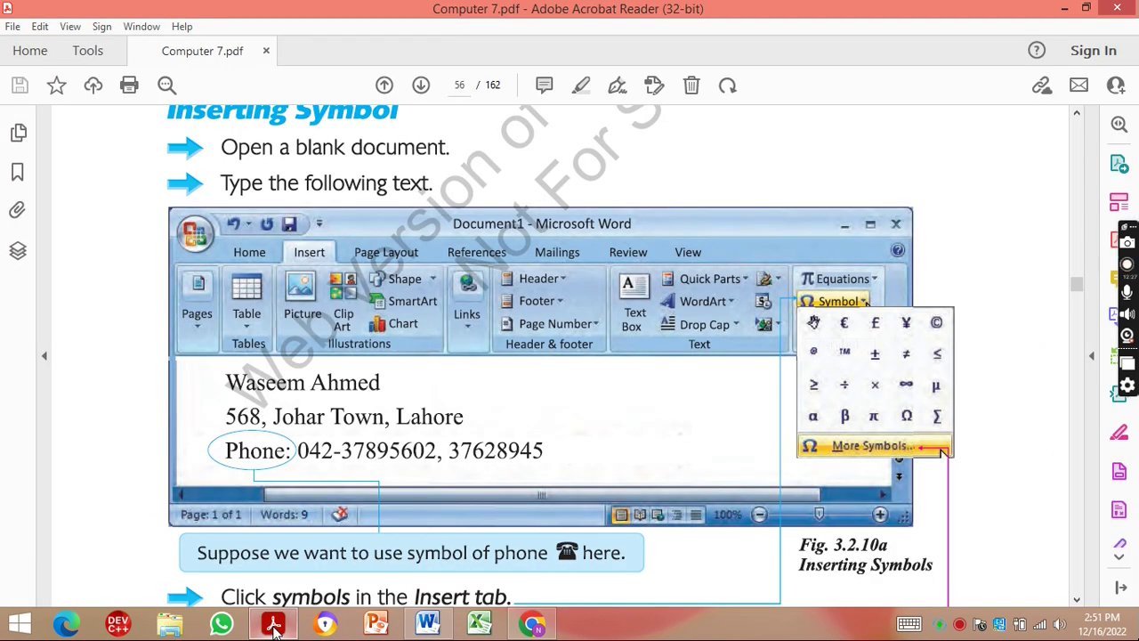
Scroll the textbook PDF past the symbol steps to section 3.2.11 Adding a Comment on page 58.
scroll(273, 627, "down", 1)
scroll(273, 627, "down", 4)
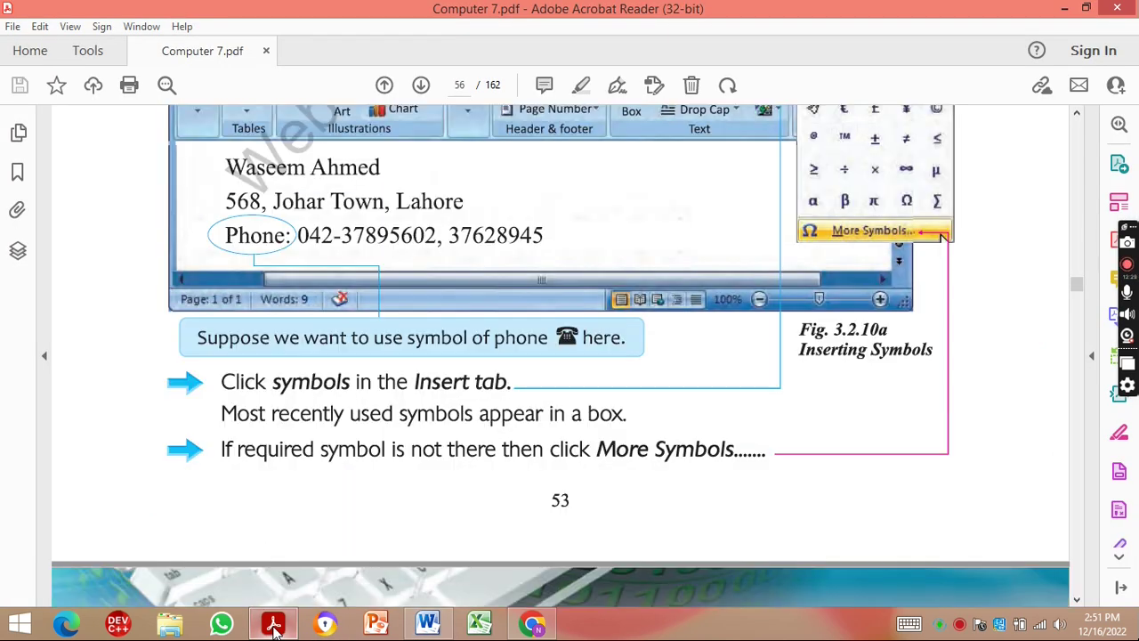
key("Down")
key("Down")
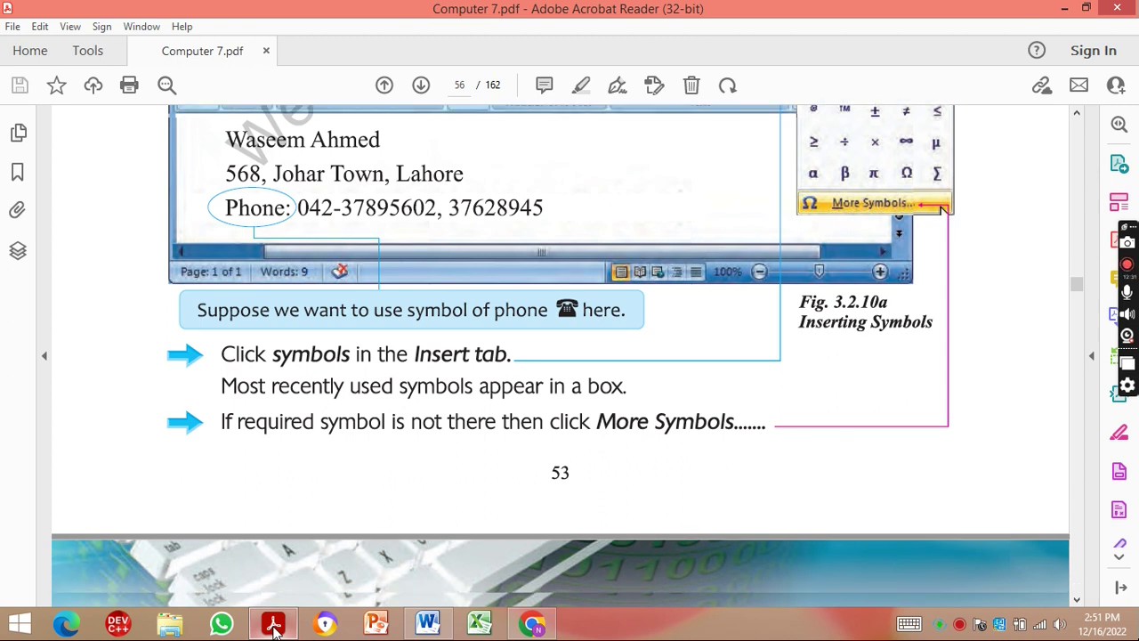
key("Down")
key("Down")
key("Down")
key("Down")
key("Down")
key("Down")
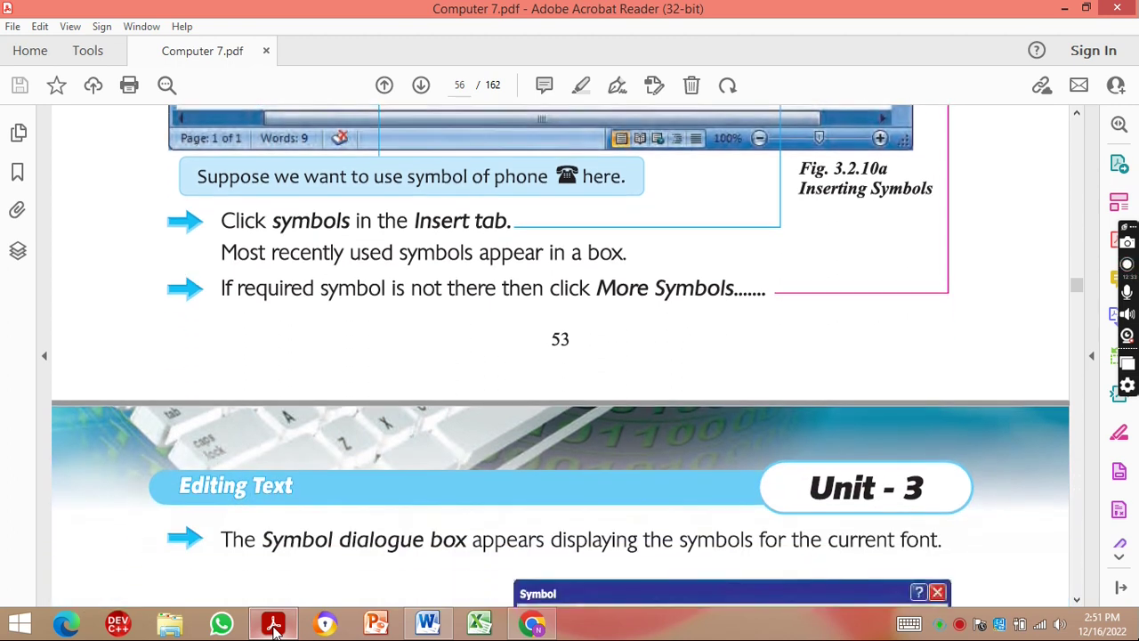
key("Down")
key("Down")
key("Down")
key("Down")
key("Down")
key("Down")
key("Down")
key("Down")
key("Down")
key("Down")
key("Down")
key("Down")
key("Down")
key("Down")
key("Down")
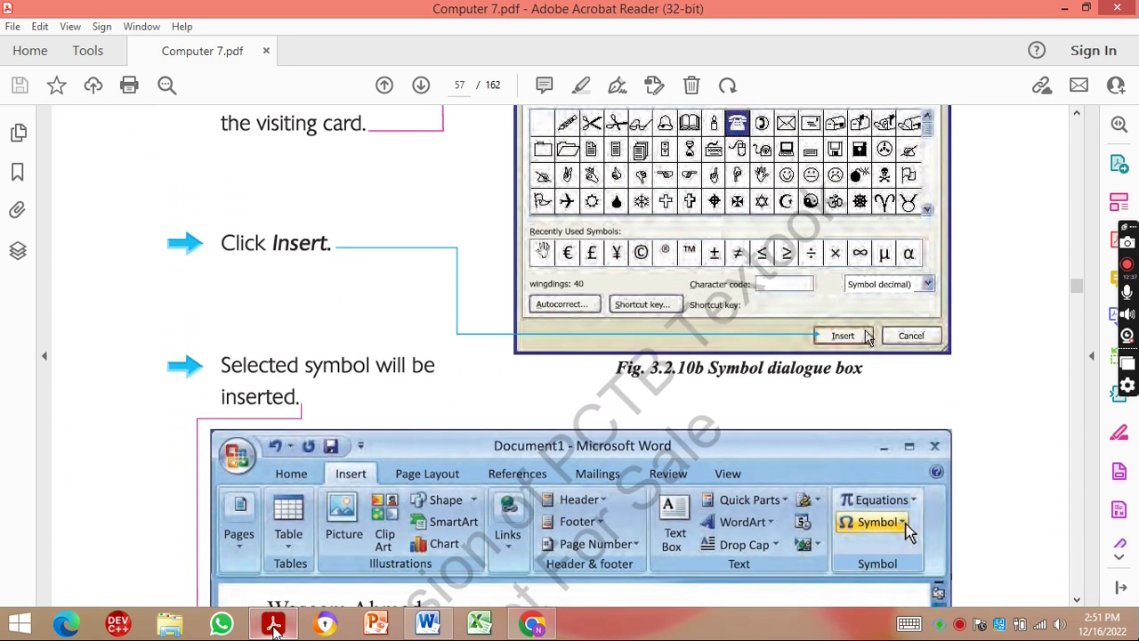
key("Down")
key("Down")
key("Down")
key("Down")
key("Down")
key("Down")
key("Down")
key("Down")
key("Down")
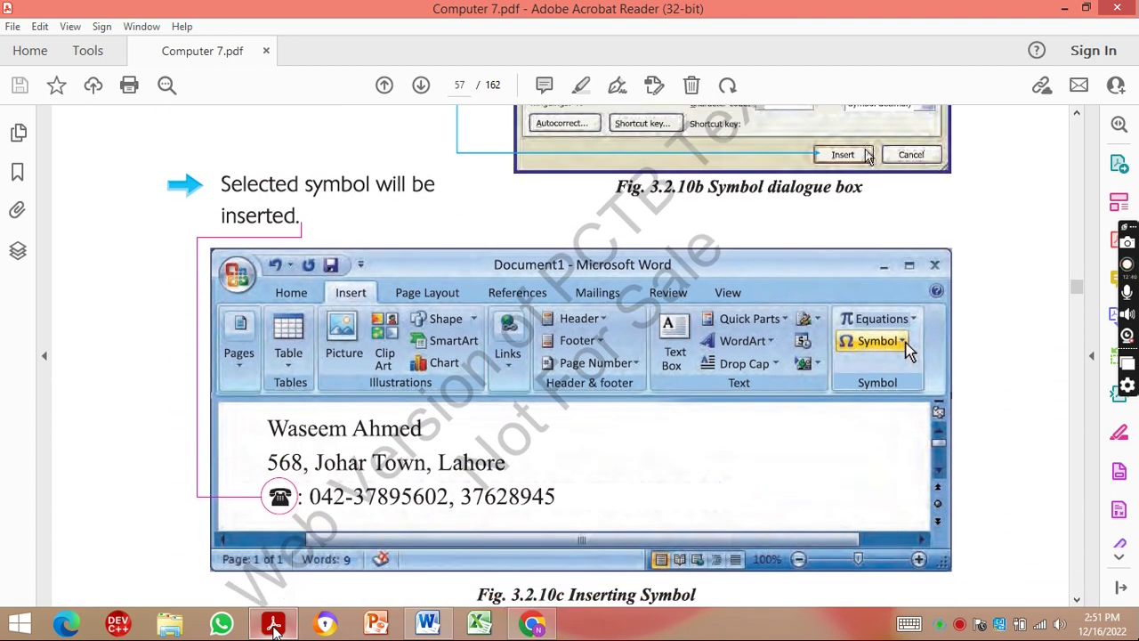
key("Down")
key("Down")
key("Down")
key("Down")
key("Down")
key("Down")
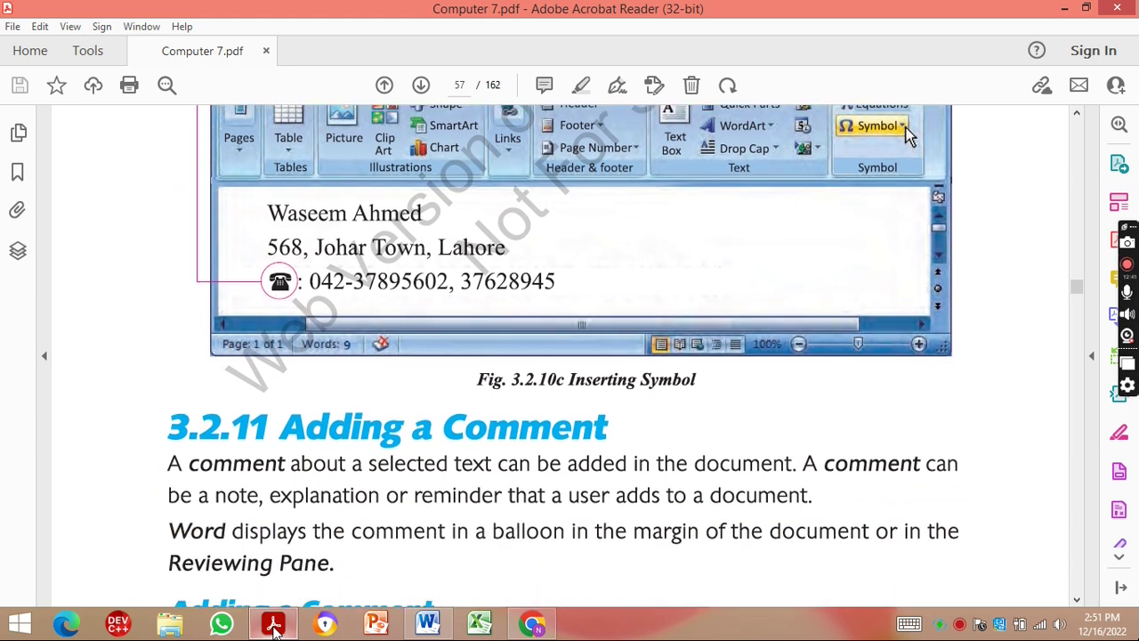
key("Down")
key("Down")
key("Down")
key("Down")
key("Down")
key("Up")
key("Up")
key("Up")
key("Up")
key("Up")
key("Up")
key("Up")
key("Down")
key("Down")
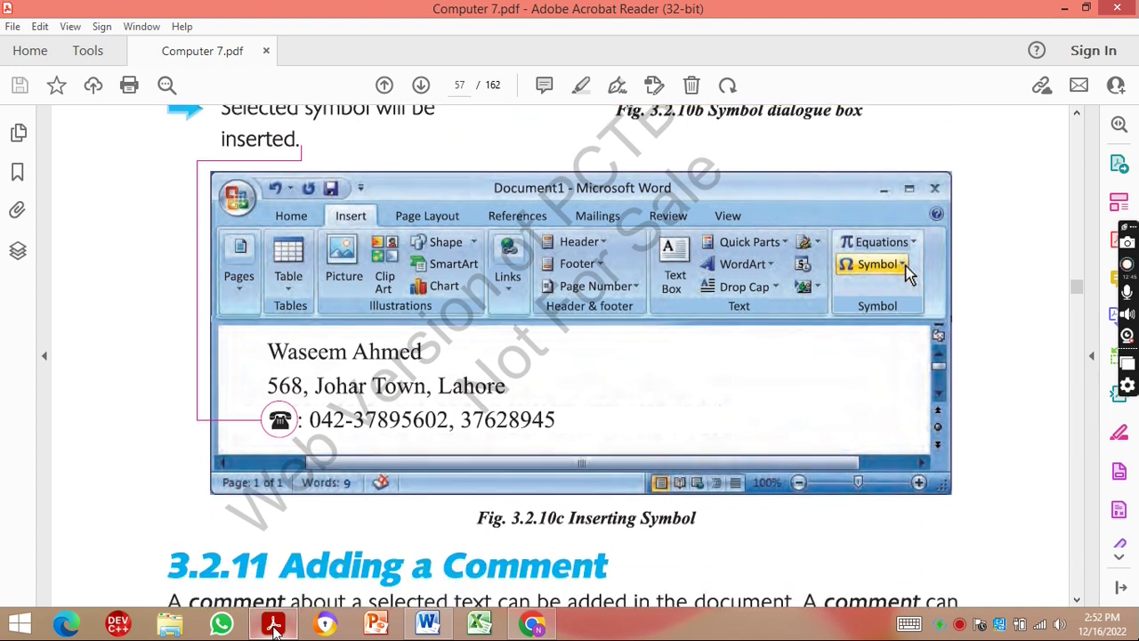
key("Down")
key("Down")
key("Down")
key("Down")
key("Down")
key("Down")
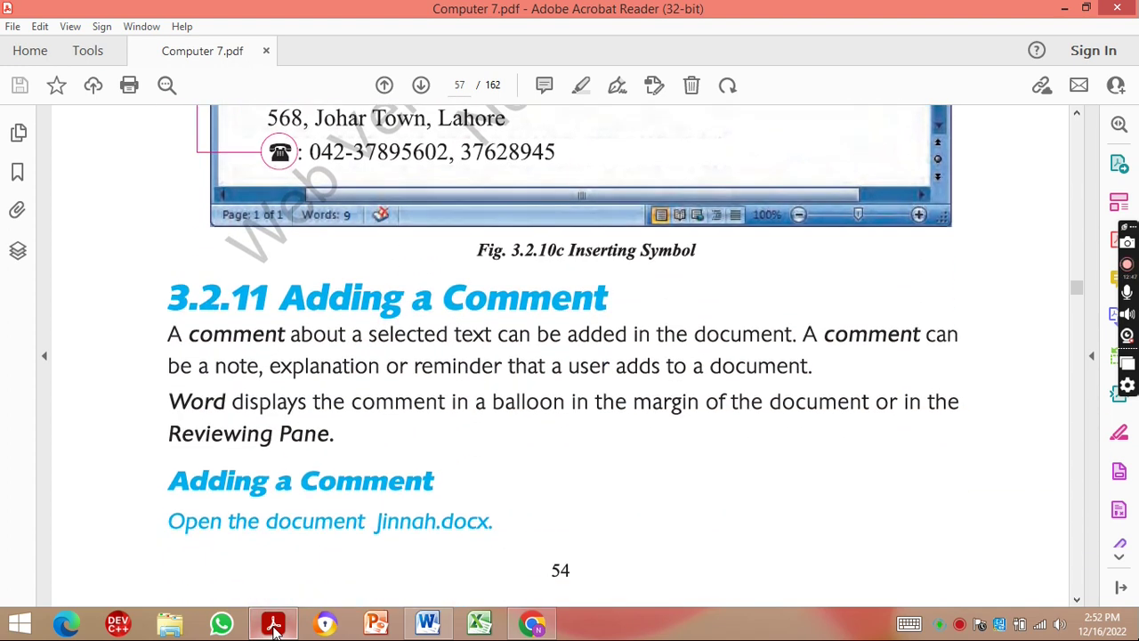
key("Down")
key("Down")
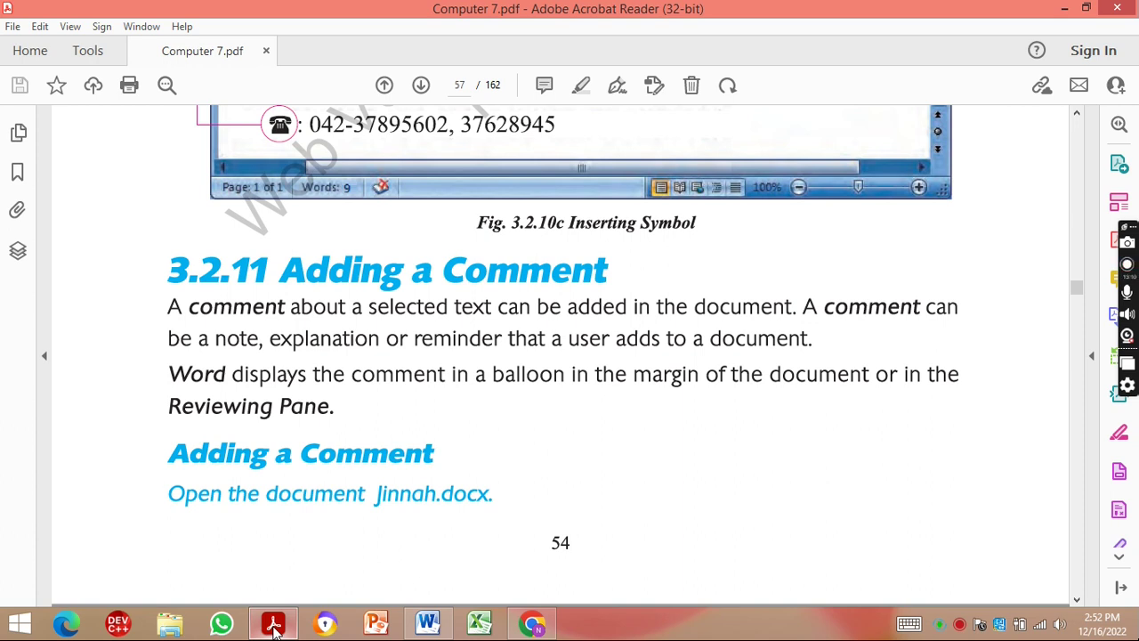
key("Down")
key("Down")
key("Down")
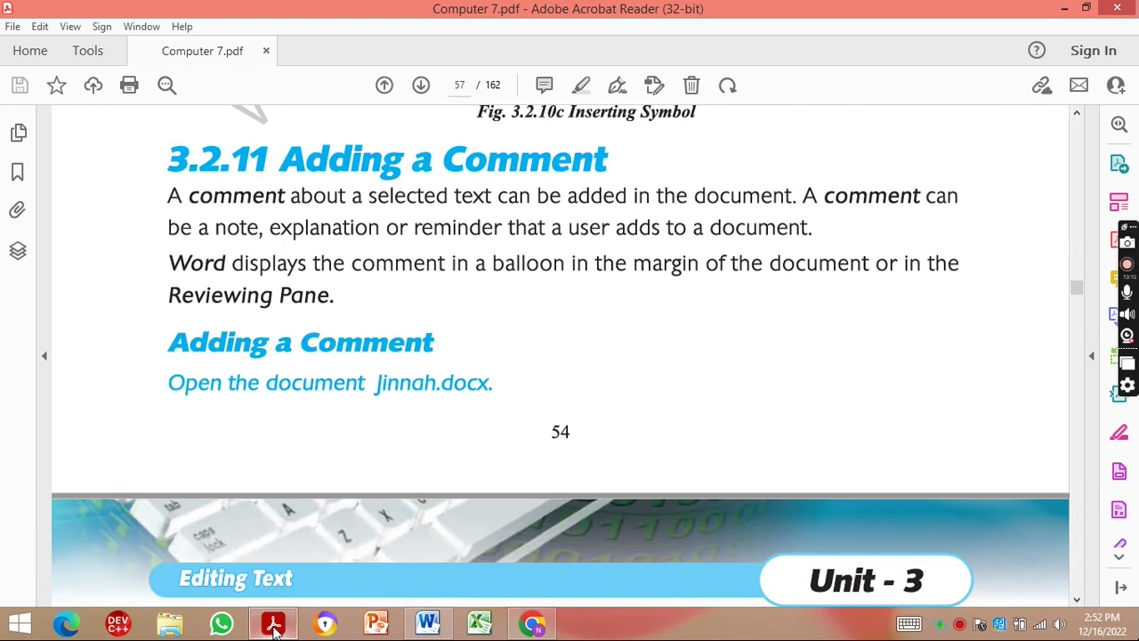
key("Down")
key("Down")
Scroll Computer 7.pdf to Fig. 3.2.11b 'Adding a comment' on page 58.
key("Down")
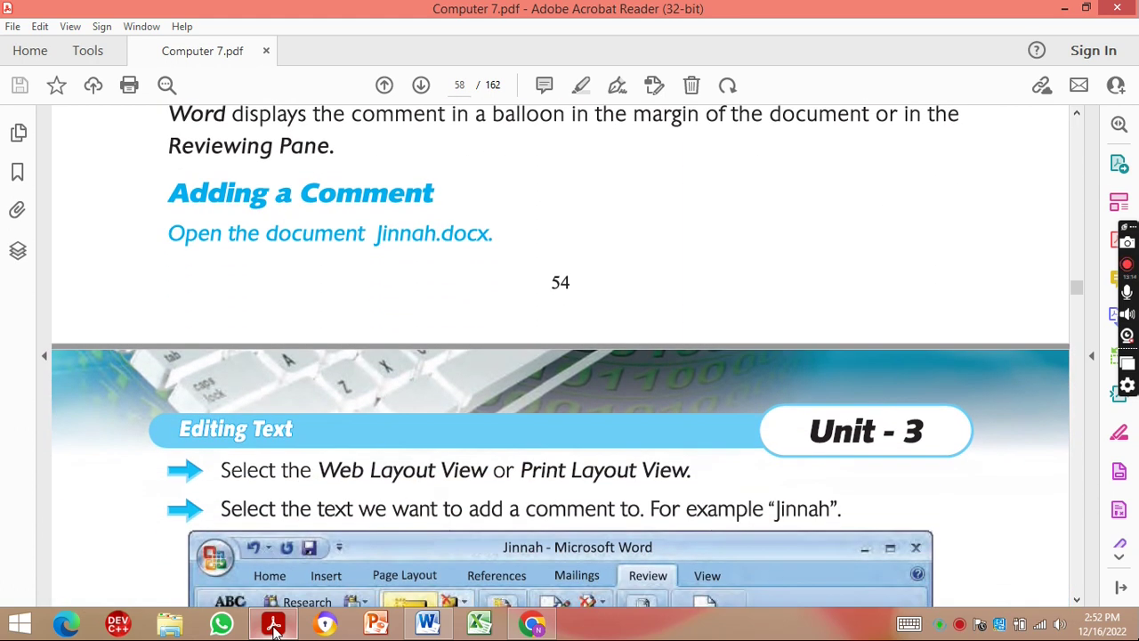
key("Down")
key("Down")
key("Down")
key("Down")
key("Down")
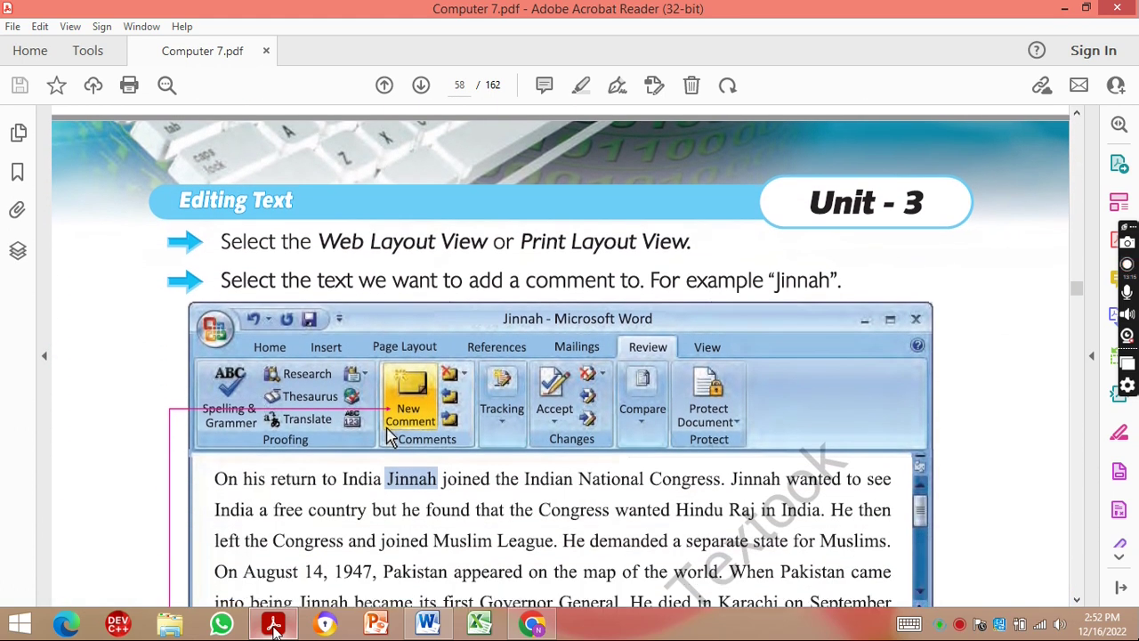
key("Down")
key("Down")
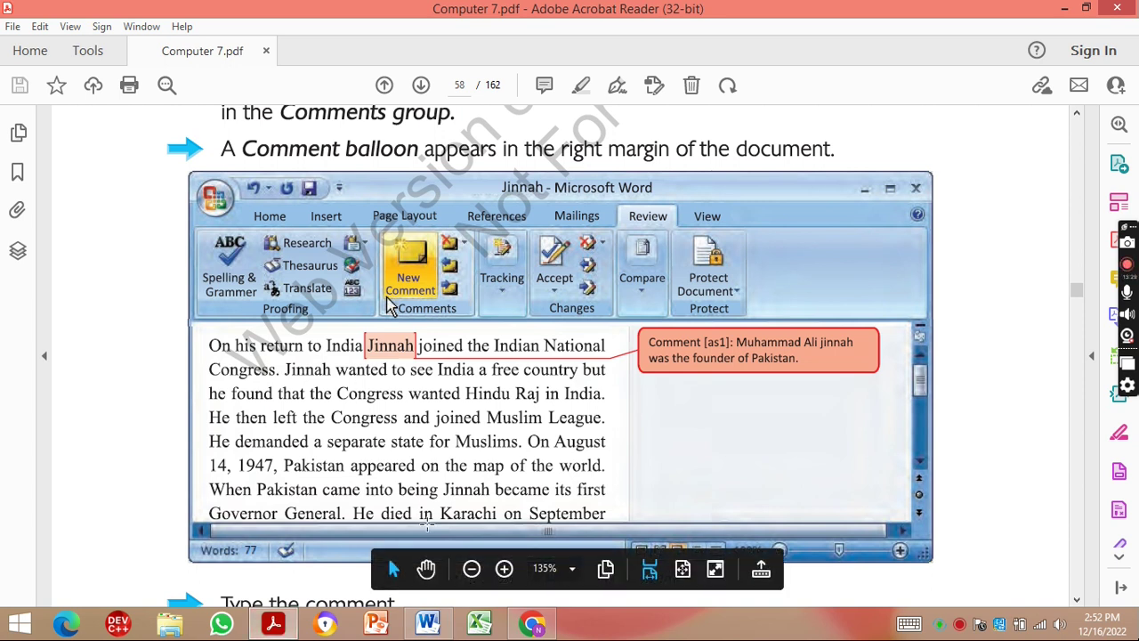
scroll(427, 524, "down", 1)
scroll(427, 524, "down", 3)
scroll(427, 524, "down", 2)
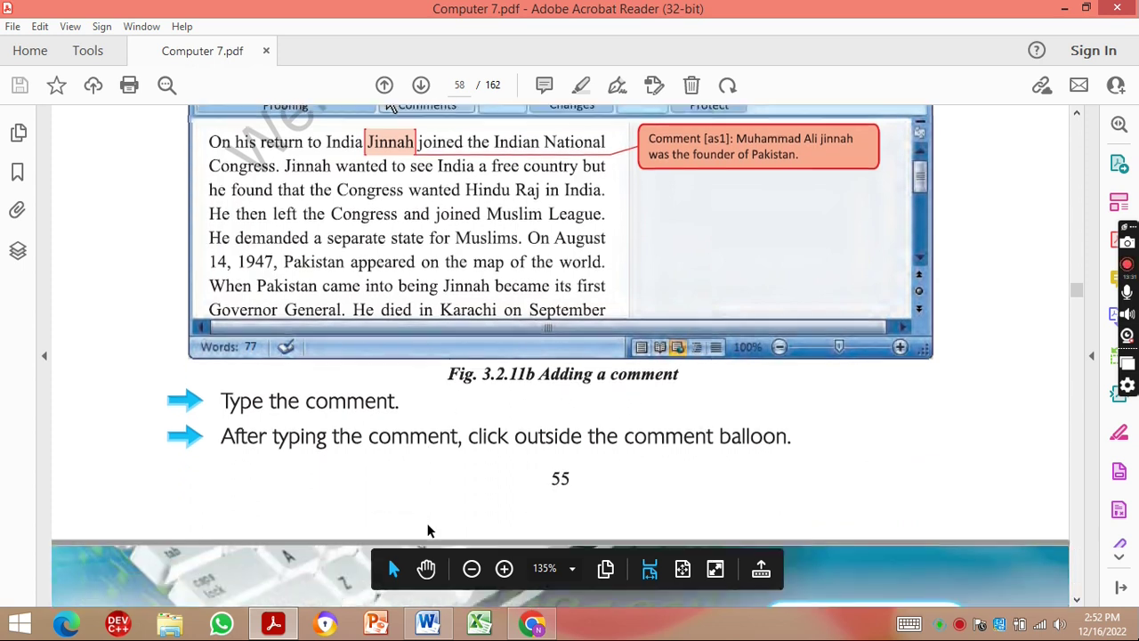
scroll(427, 524, "down", 3)
scroll(427, 524, "down", 2)
scroll(427, 524, "down", 3)
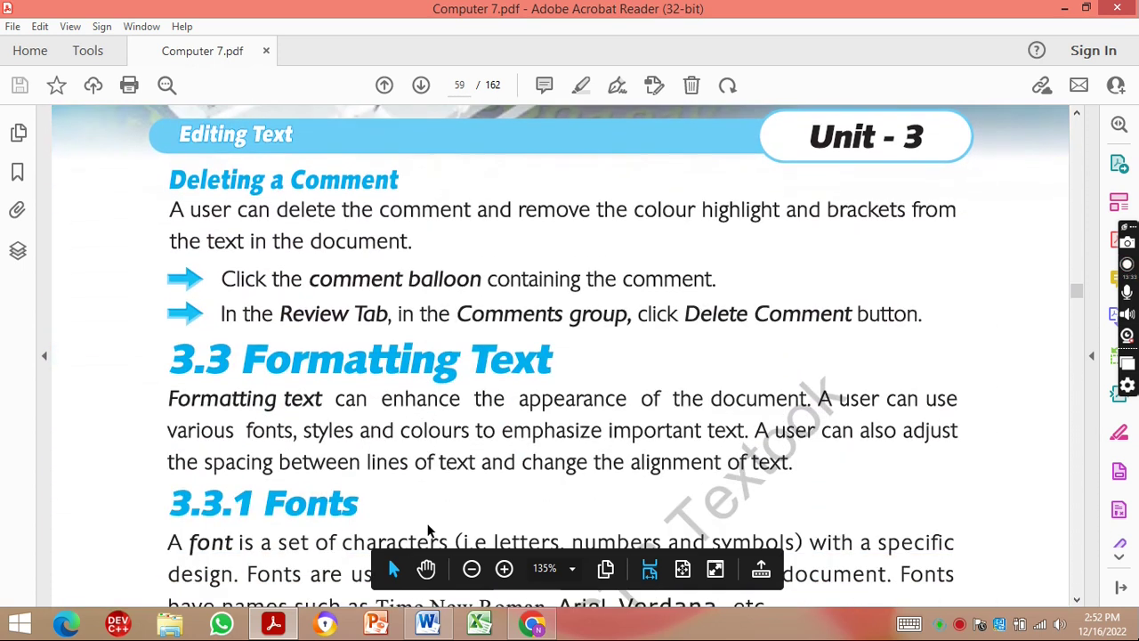
scroll(427, 530, "up", 1)
scroll(427, 530, "up", 2)
scroll(427, 530, "up", 3)
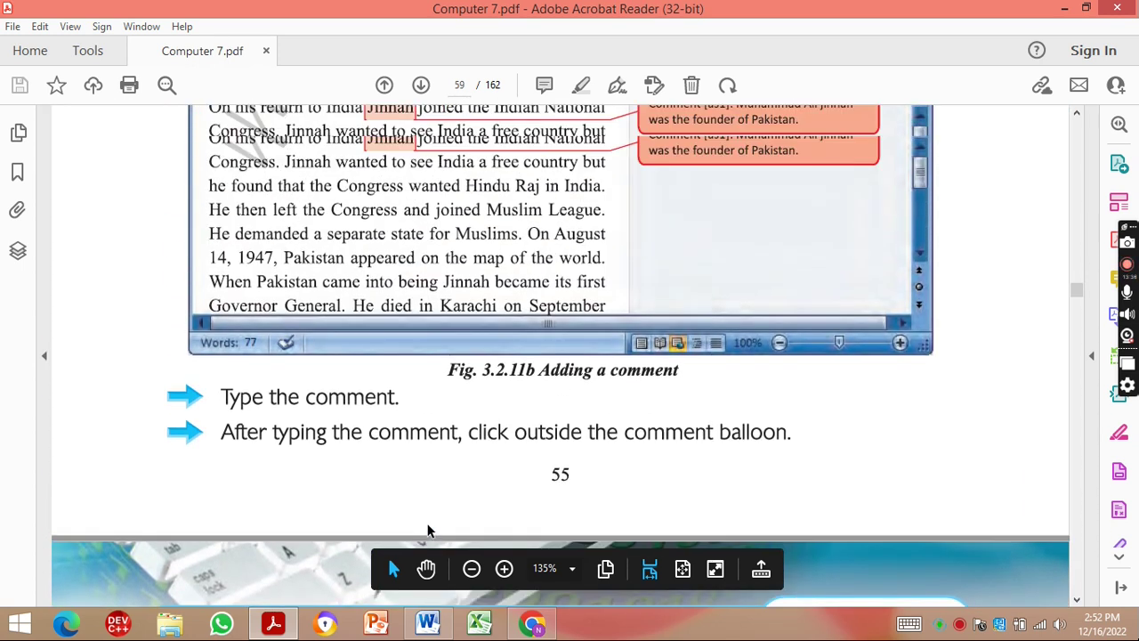
scroll(427, 531, "up", 1)
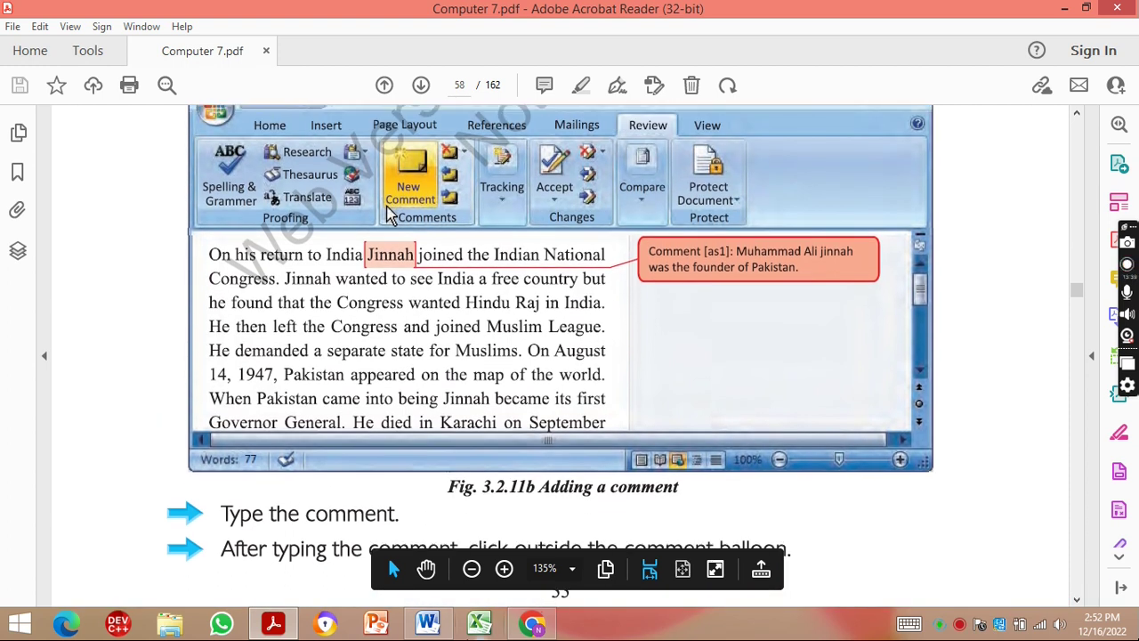
Back in Jinnah.xdoc, select the first 'Quaid e Azam' and bring up the Review tab.
left_click(431, 628)
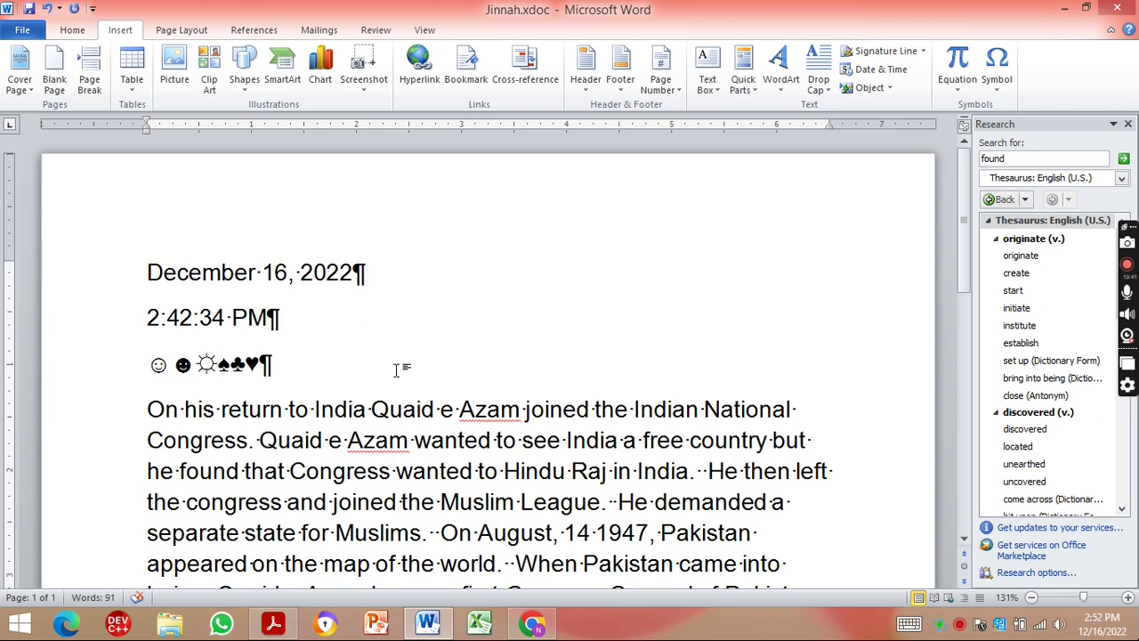
left_click_drag(371, 409, 518, 411)
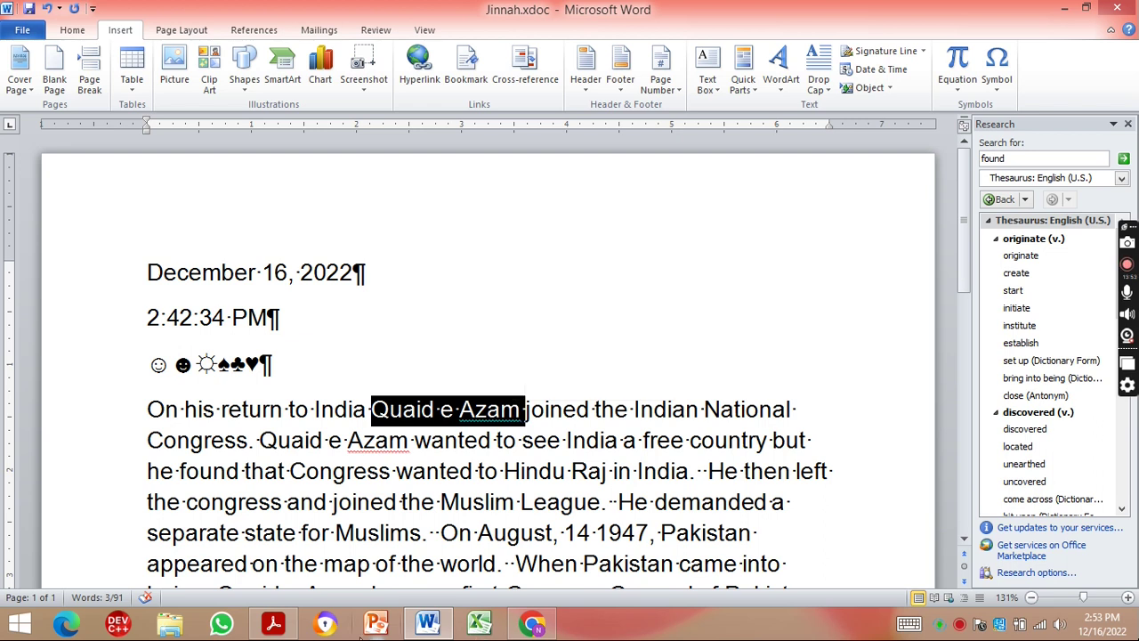
left_click(272, 626)
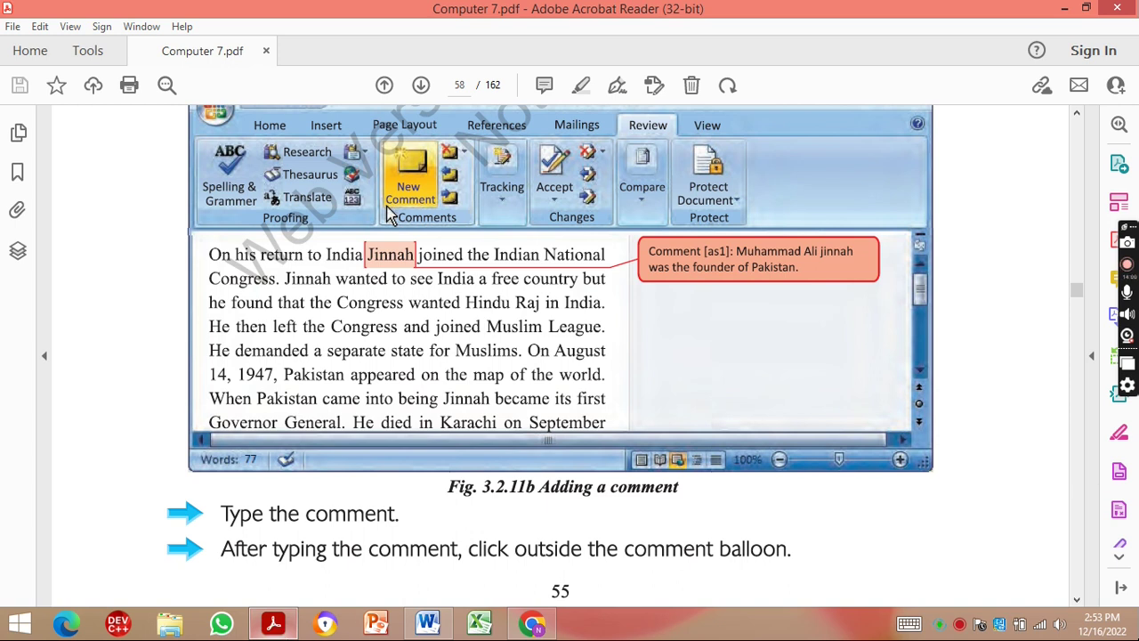
left_click(427, 623)
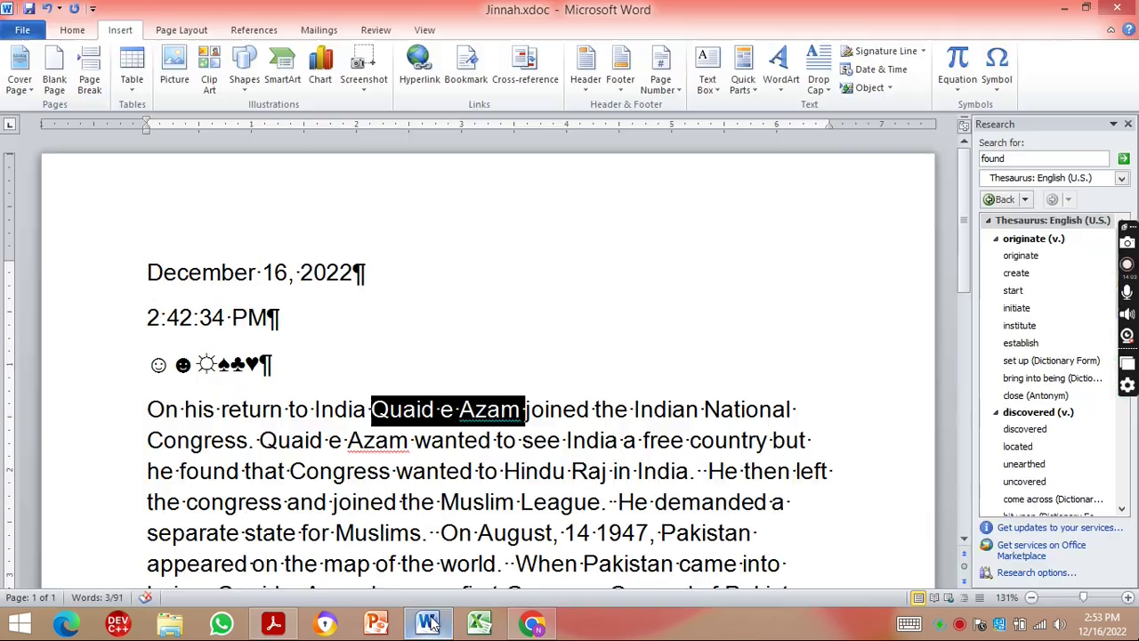
left_click(375, 34)
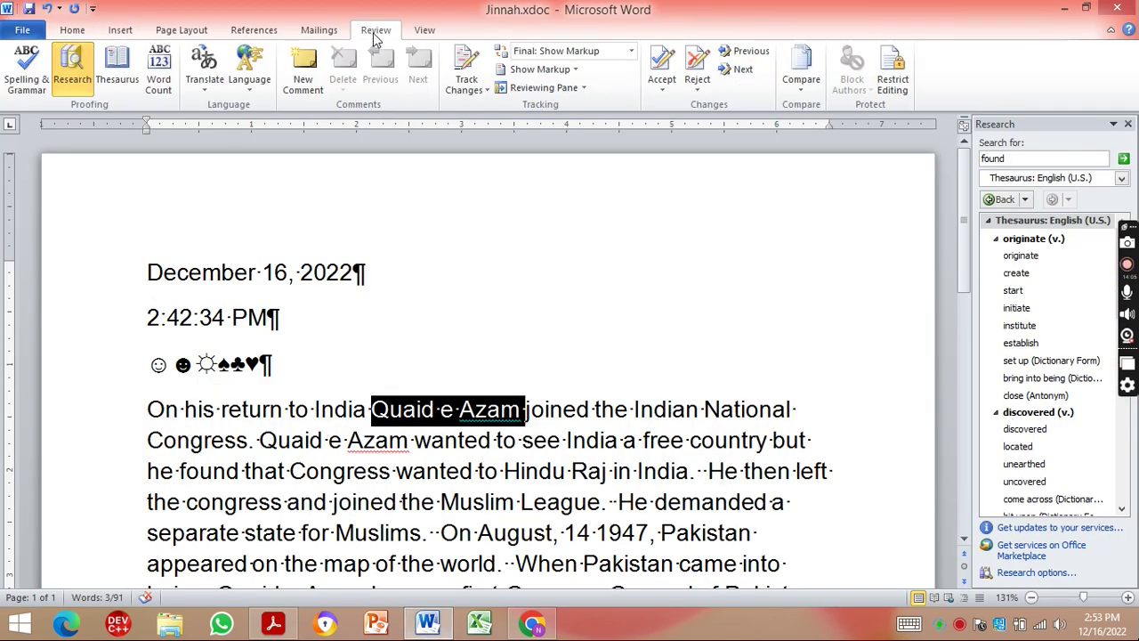
Comment on 'Quaid e Azam': Jinnah, great Sub-Continent Muslim leader, struggled for a separate country for Indian Muslims.
left_click(304, 71)
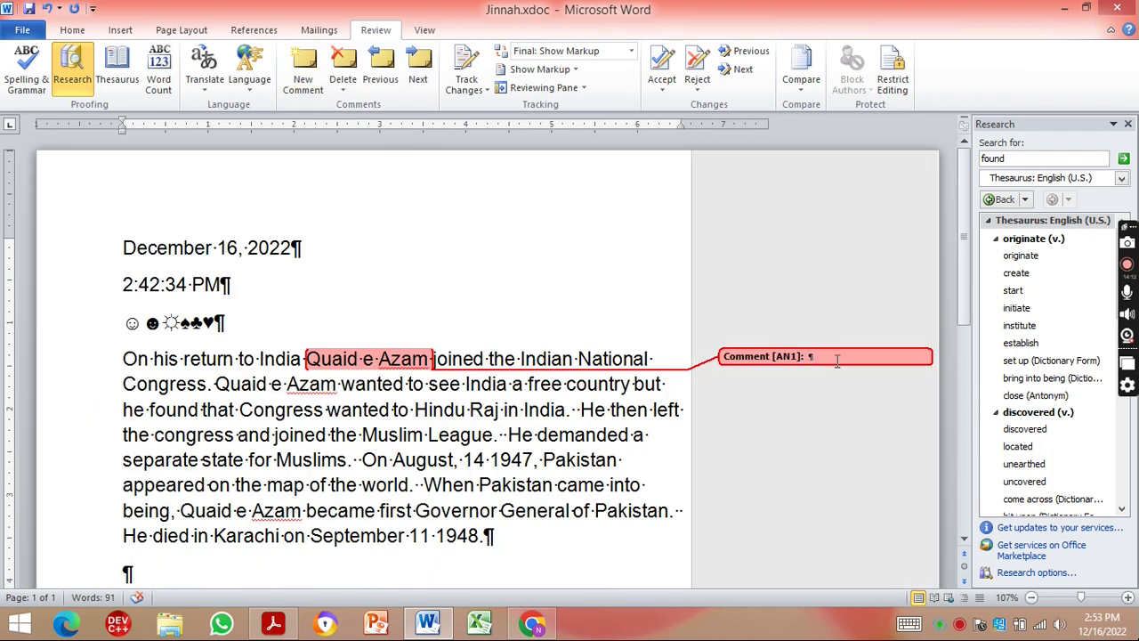
type("Jinnah was the great leader of Su")
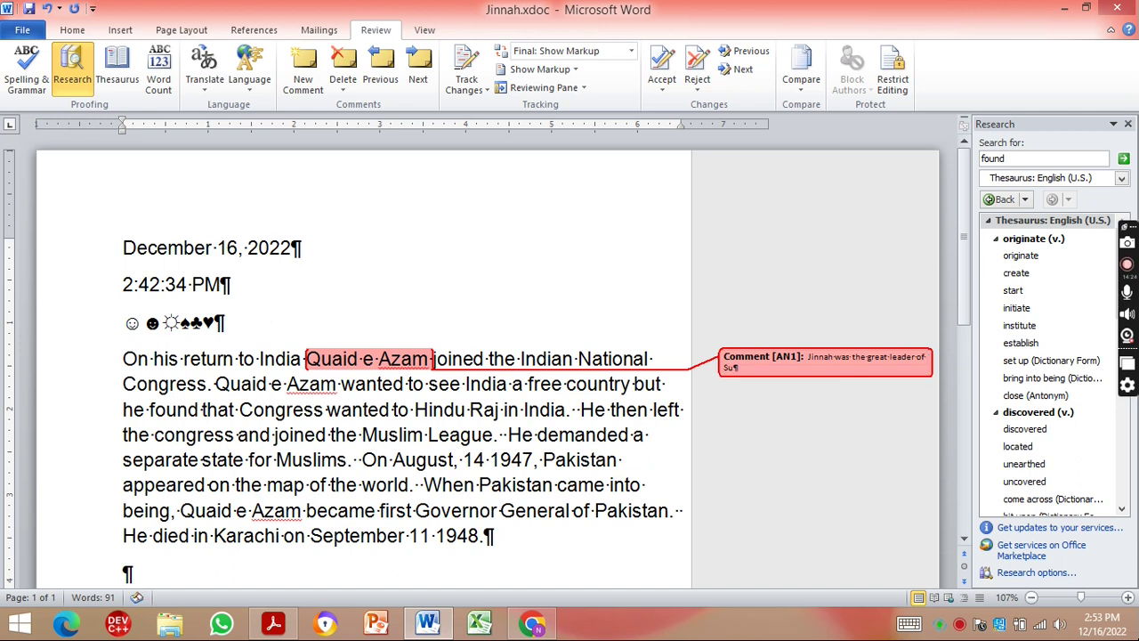
type("b-Continent Mu")
type("slim.")
type("  He struggle for the sap")
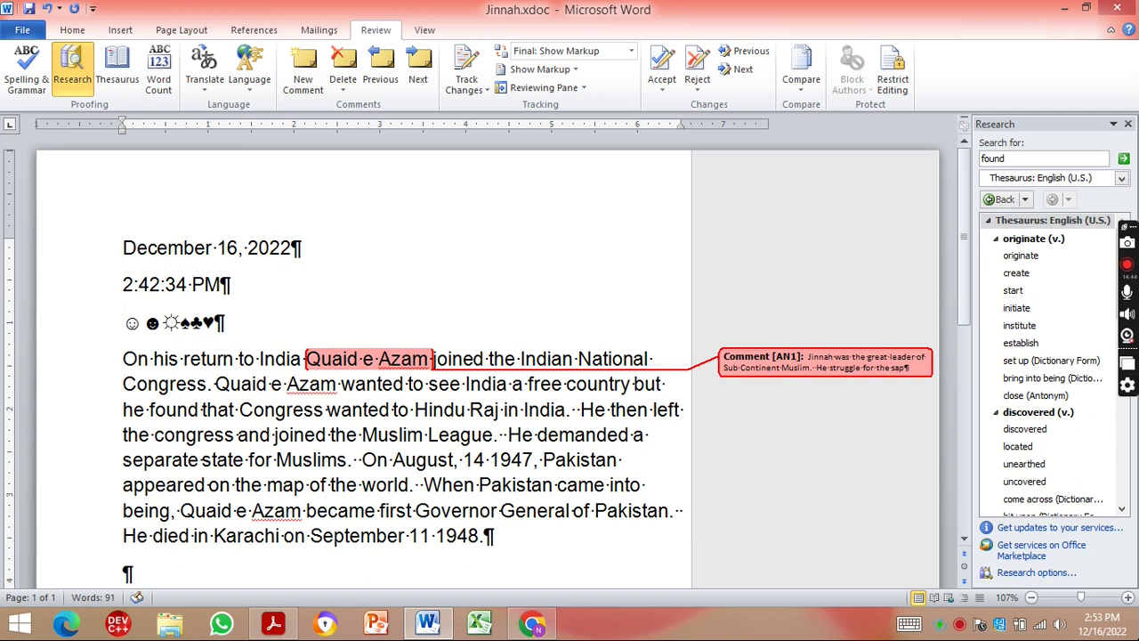
key("BackSpace")
key("BackSpace")
type("eprate count")
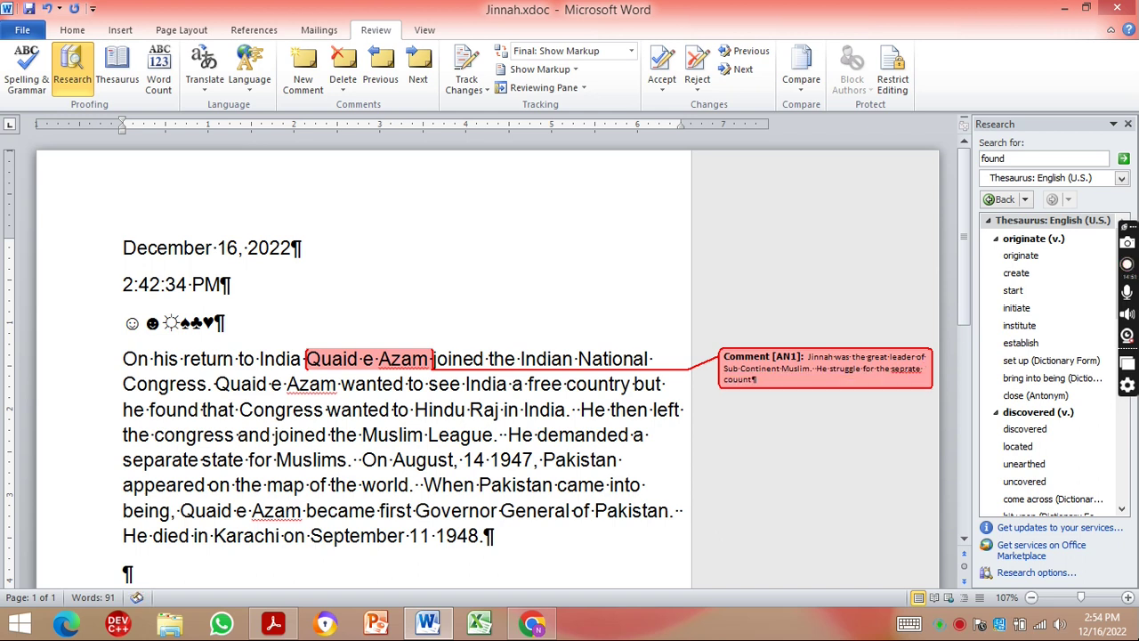
type("ry ")
type("for ")
type("indian")
type(" muslims.")
left_click(572, 307)
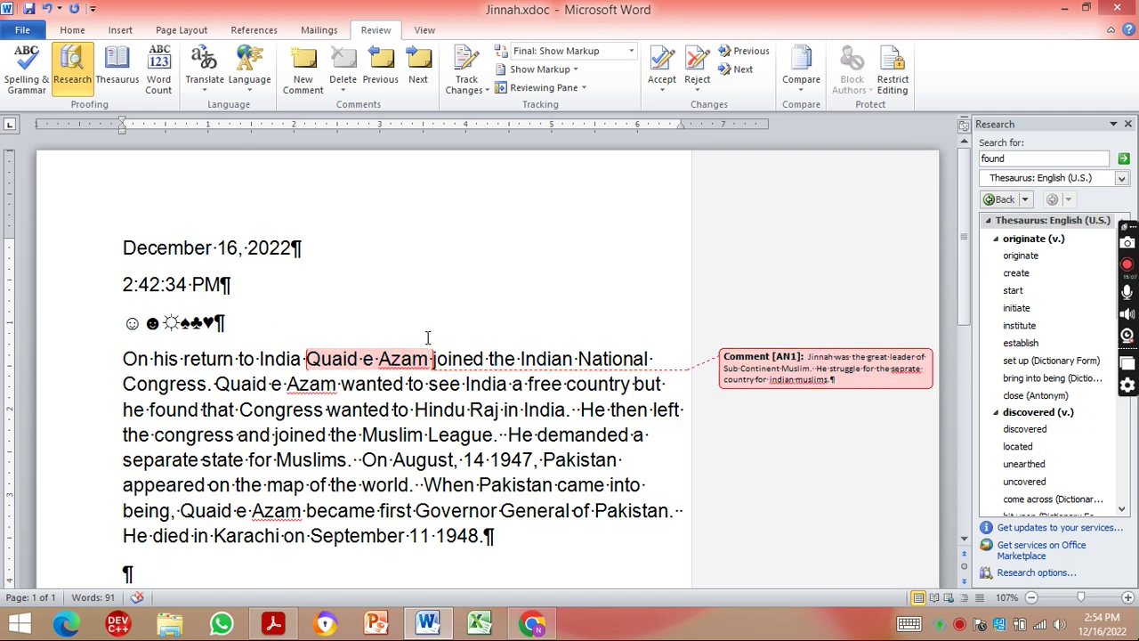
In Computer 7.pdf, scroll to the 'Deleting a Comment' steps on page 59.
left_click(273, 623)
key("Down")
key("Down")
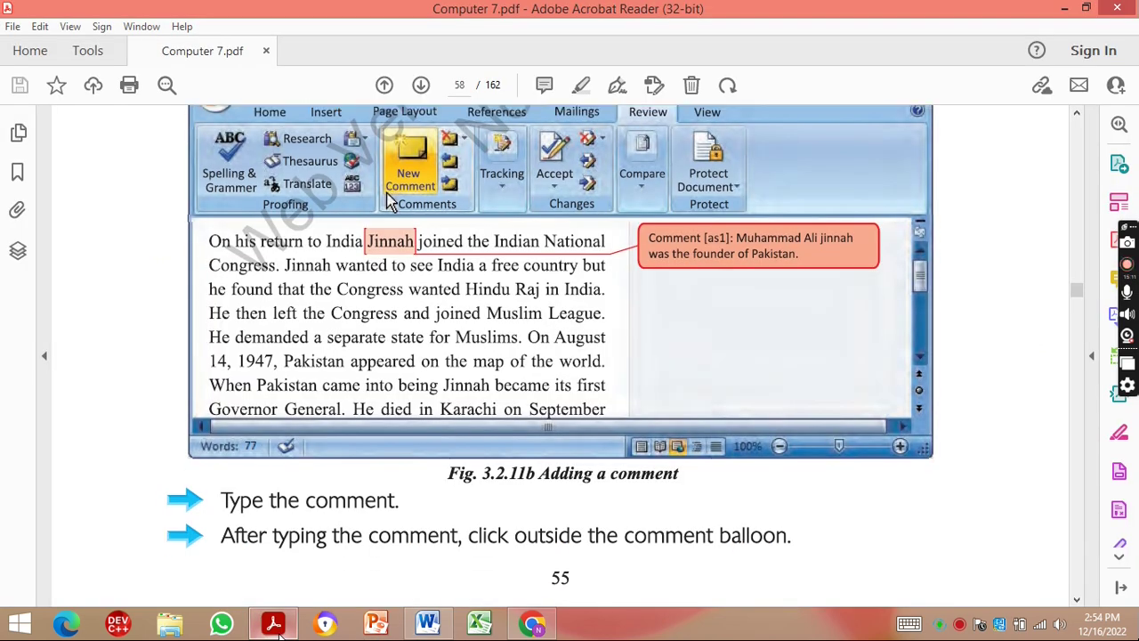
key("Down")
key("Down")
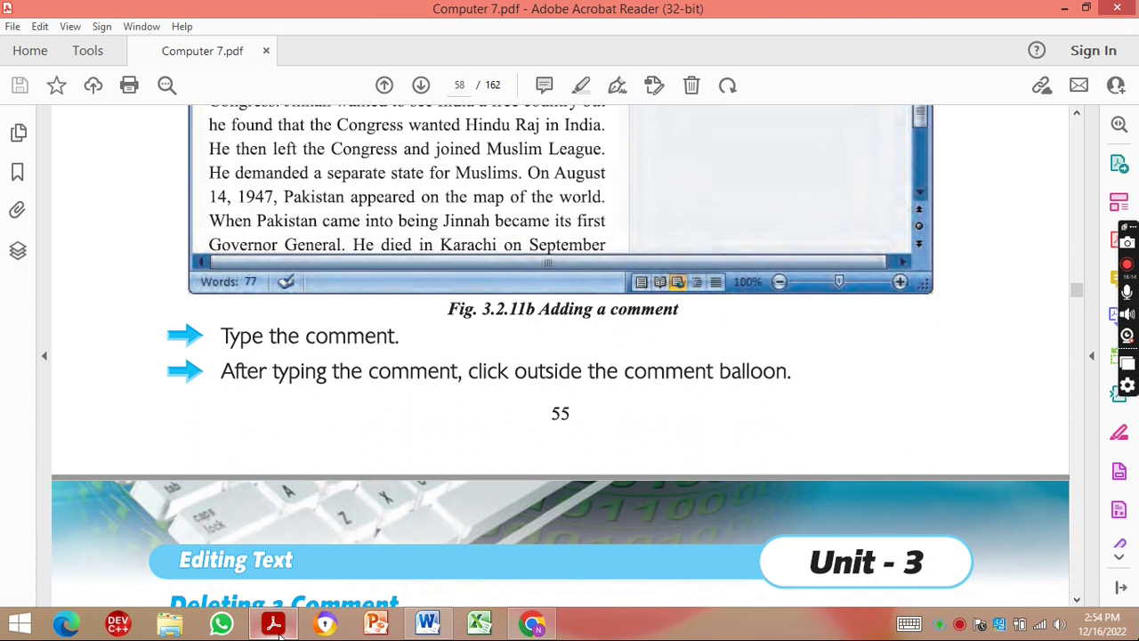
key("Down")
key("Down")
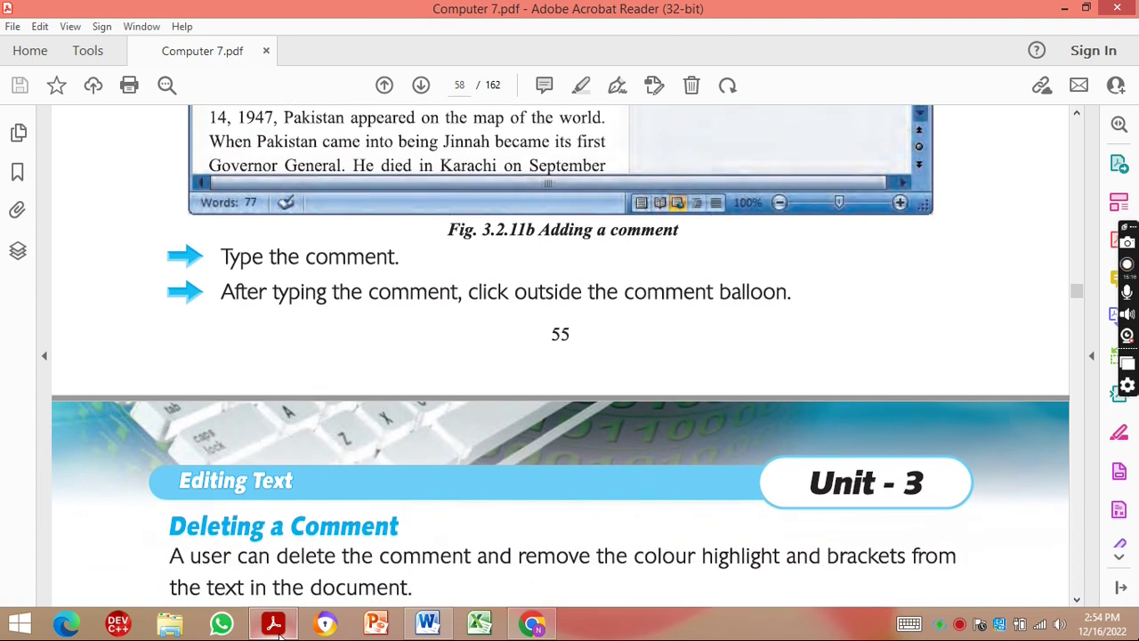
key("Down")
key("Down")
key("Down")
key("Down")
key("Down")
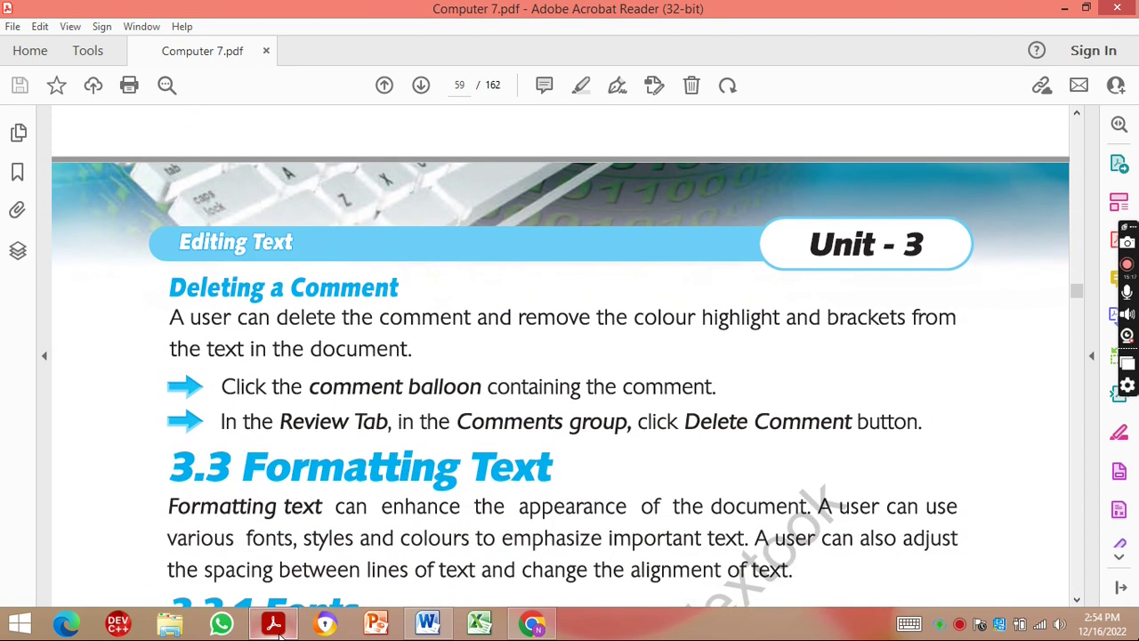
key("Up")
key("Up")
key("Up")
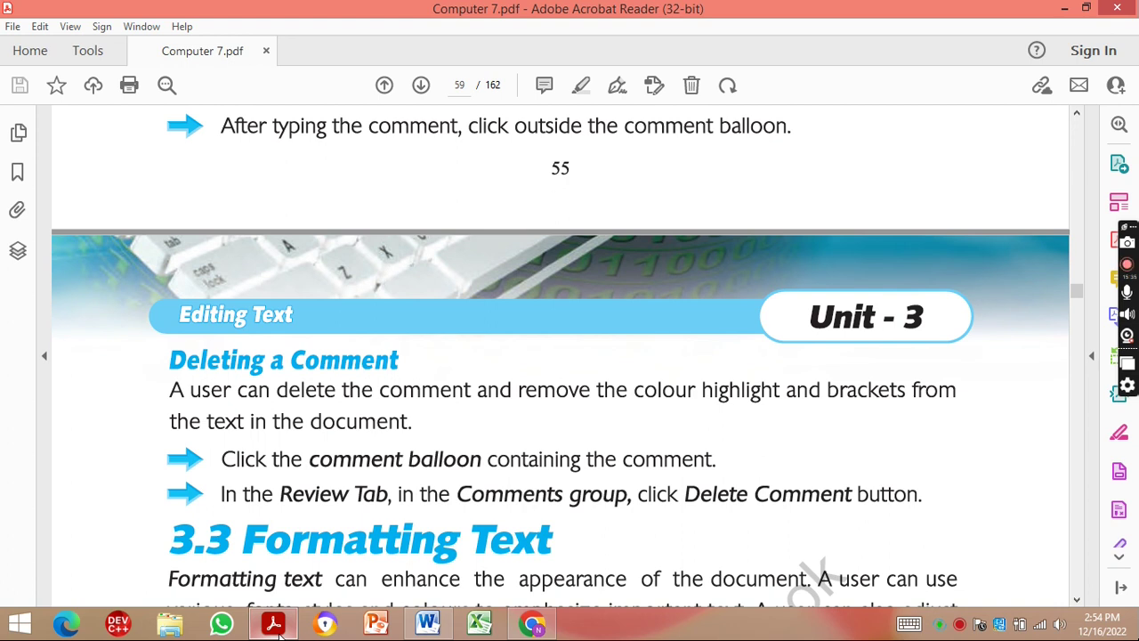
key("Up")
key("Up")
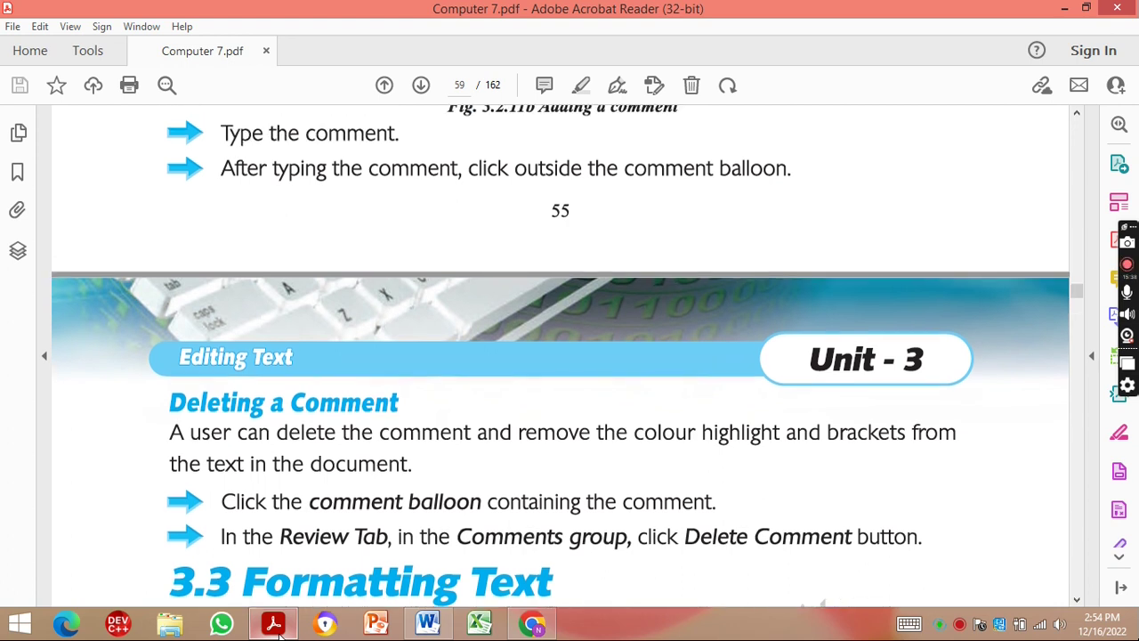
key("Up")
key("Up")
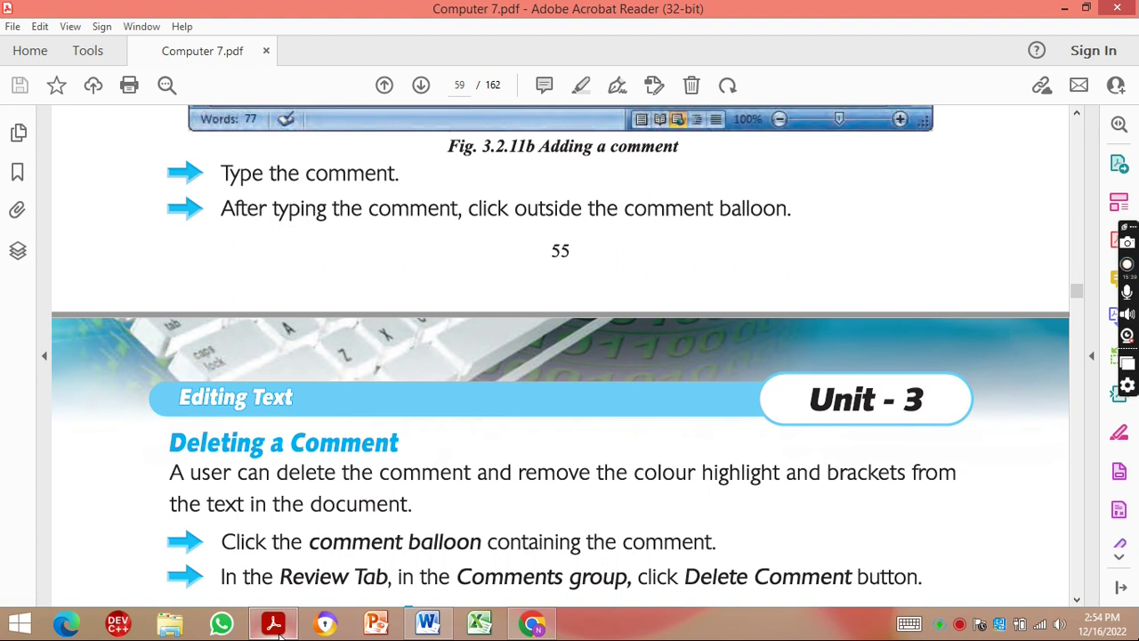
mouse_move(561, 498)
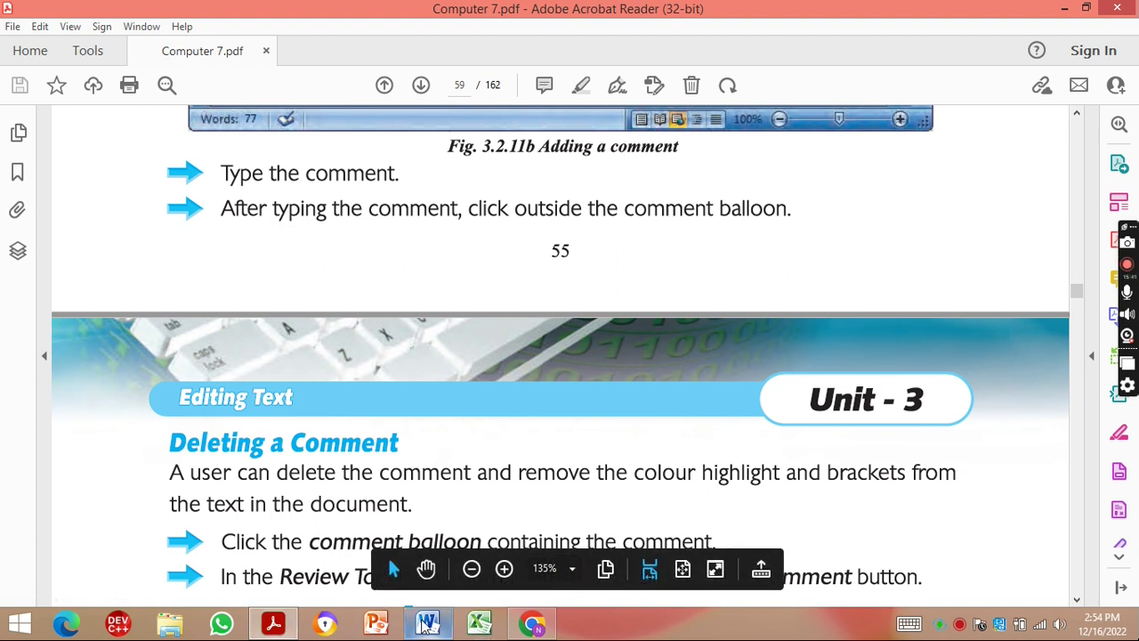
Delete the comment attached to the first 'Quaid e Azam' in Jinnah.xdoc.
left_click(425, 623)
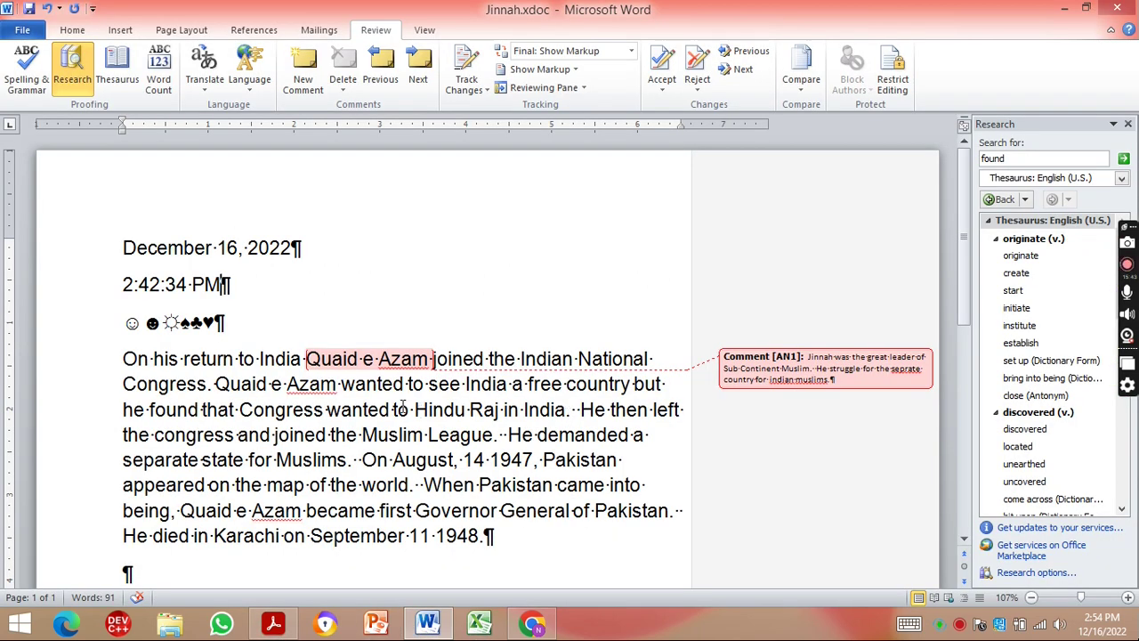
left_click(770, 372)
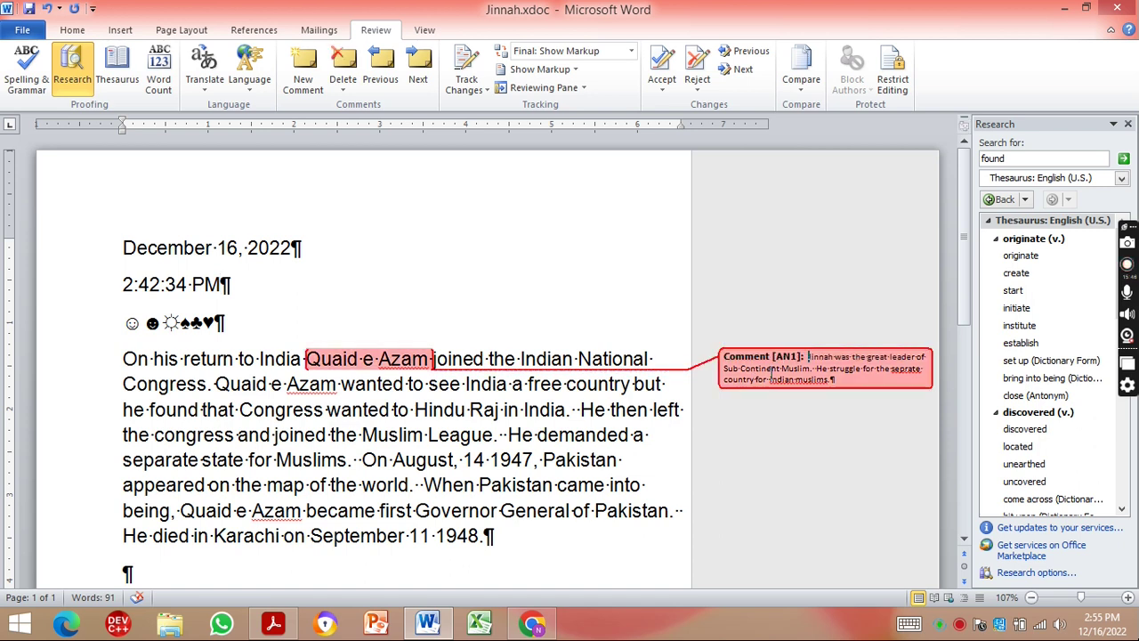
right_click(771, 370)
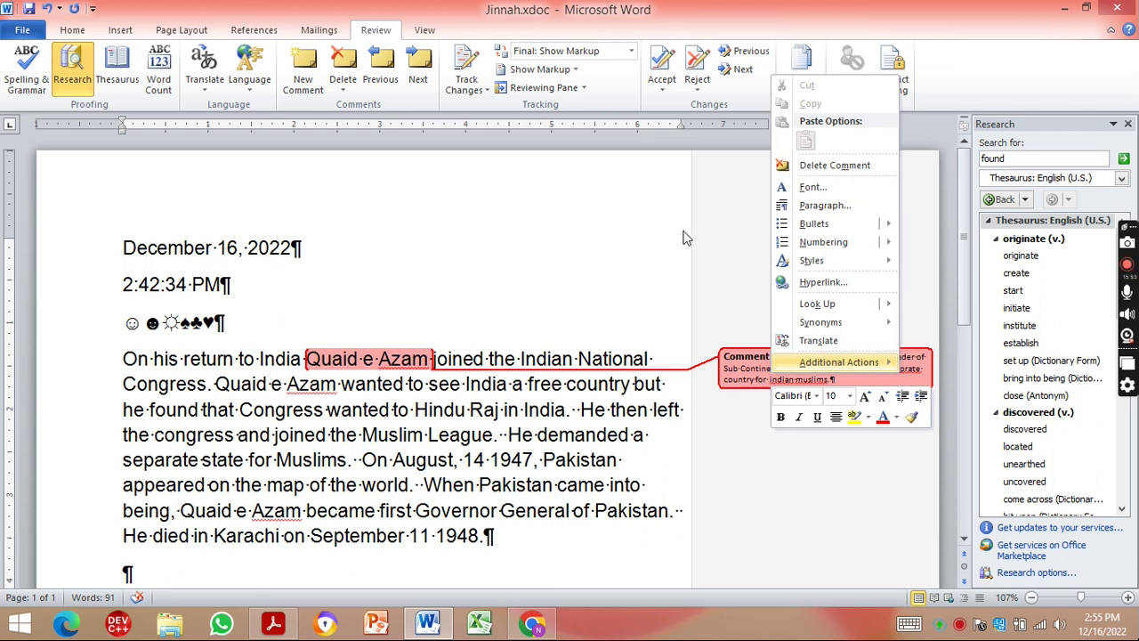
left_click(833, 165)
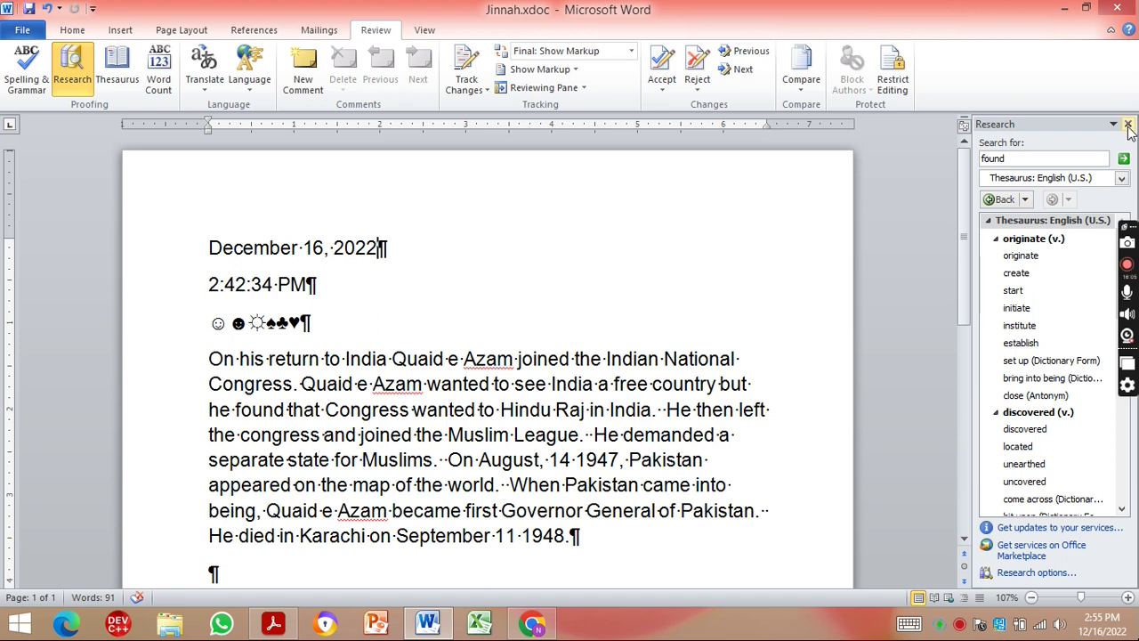
Close the Research task pane in Jinnah.xdoc.
left_click(1127, 125)
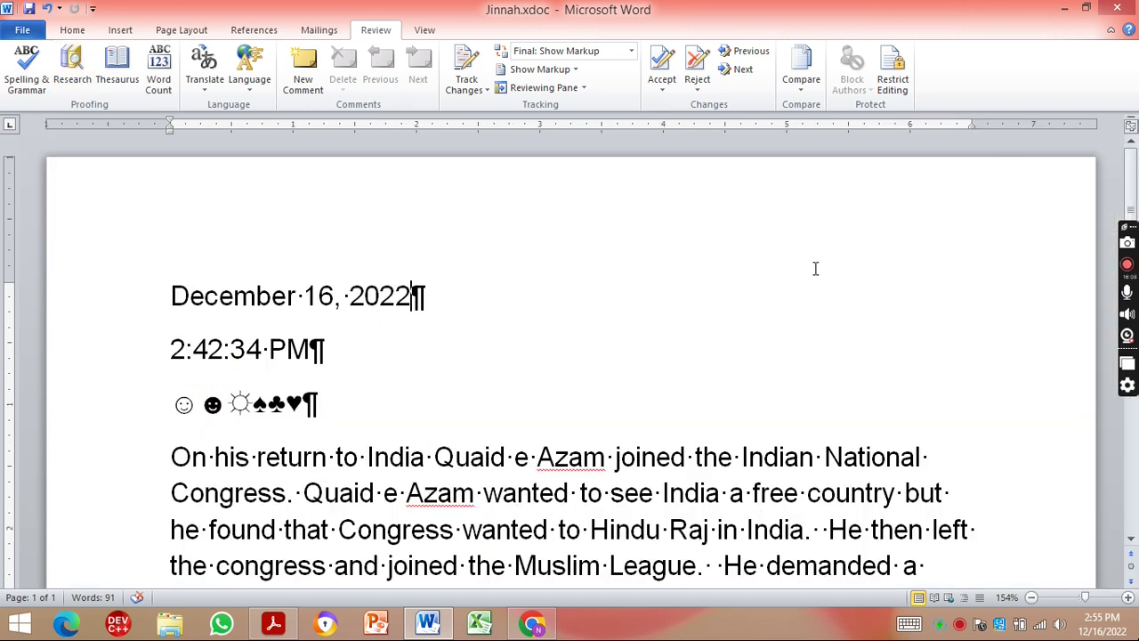